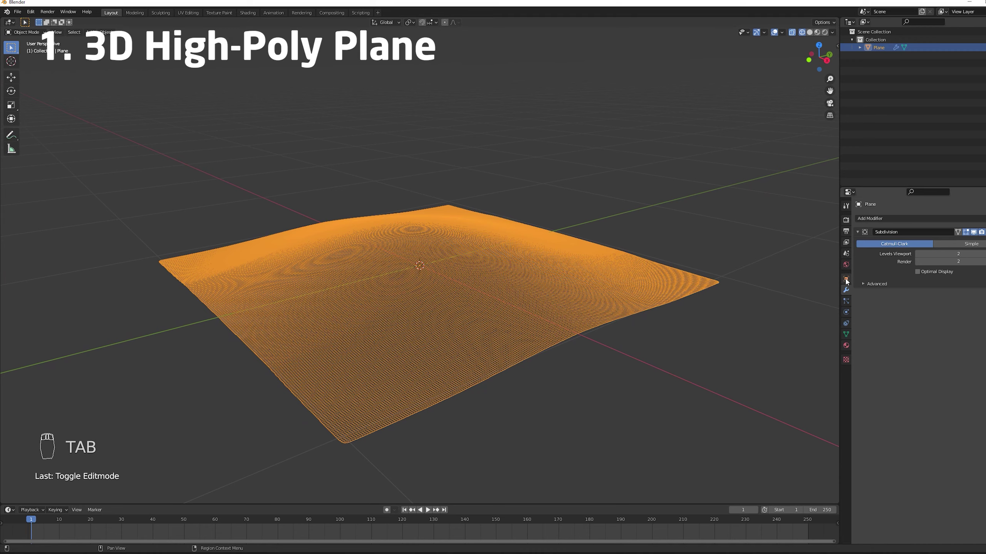
Rename the high-poly plane object to Clouds and save the file
click(846, 279)
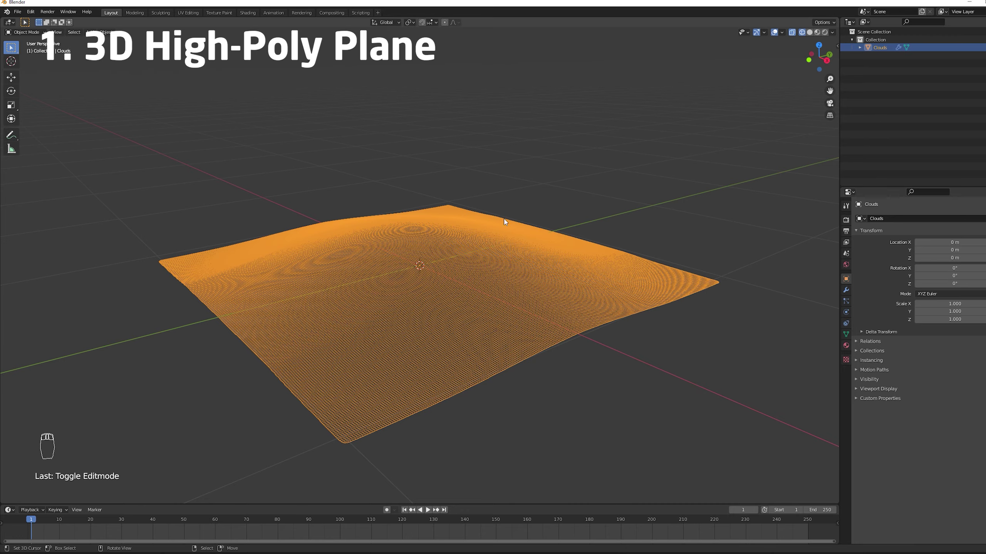
key(ctrl+s)
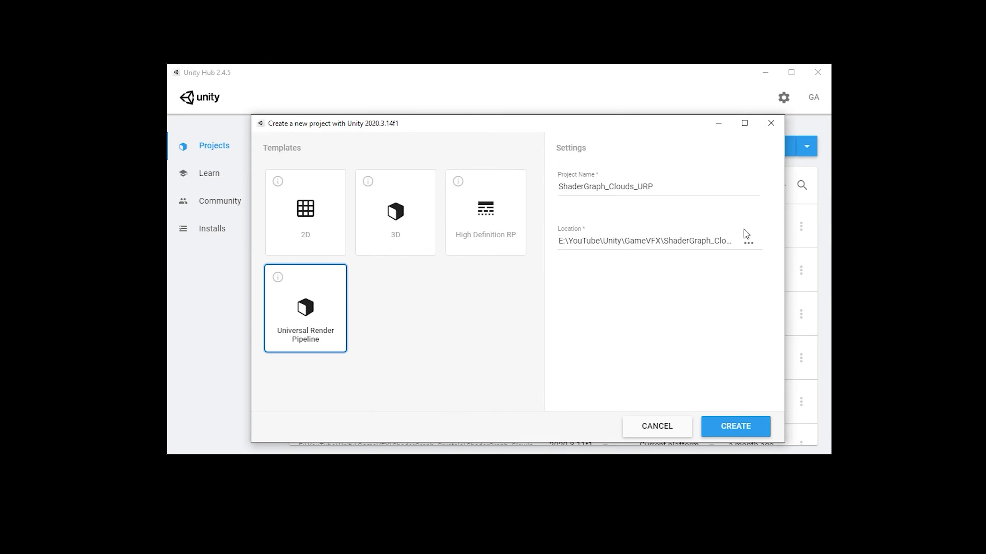
drag(584, 127, 585, 120)
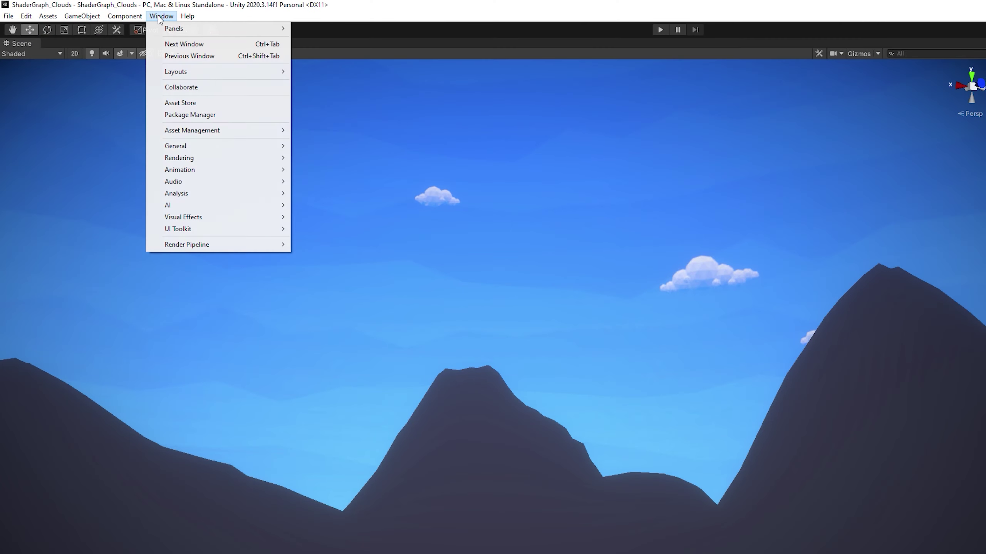
In the Unity project, open the Package Manager and look up the Shader Graph package in the Unity Registry
click(201, 116)
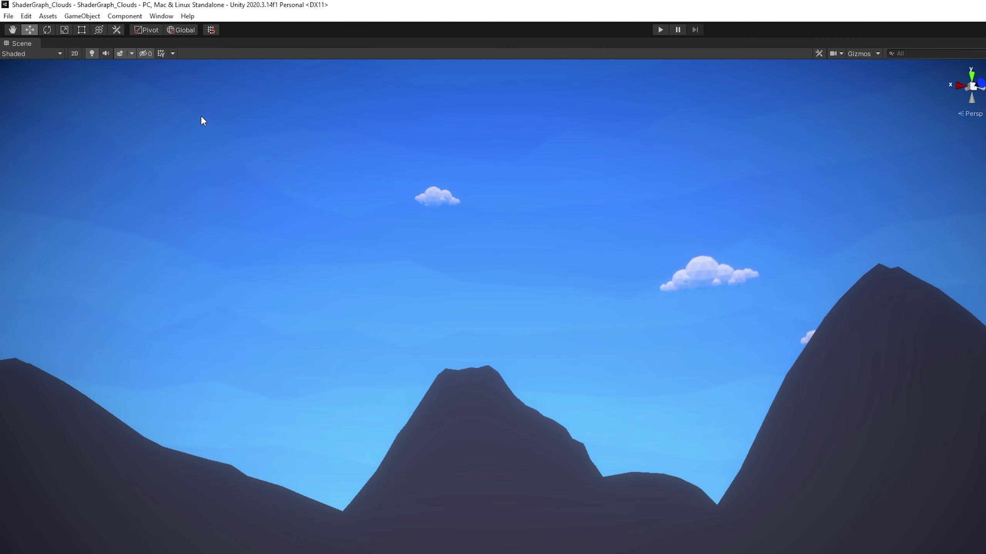
scroll(223, 416, down, 5)
scroll(224, 419, down, 5)
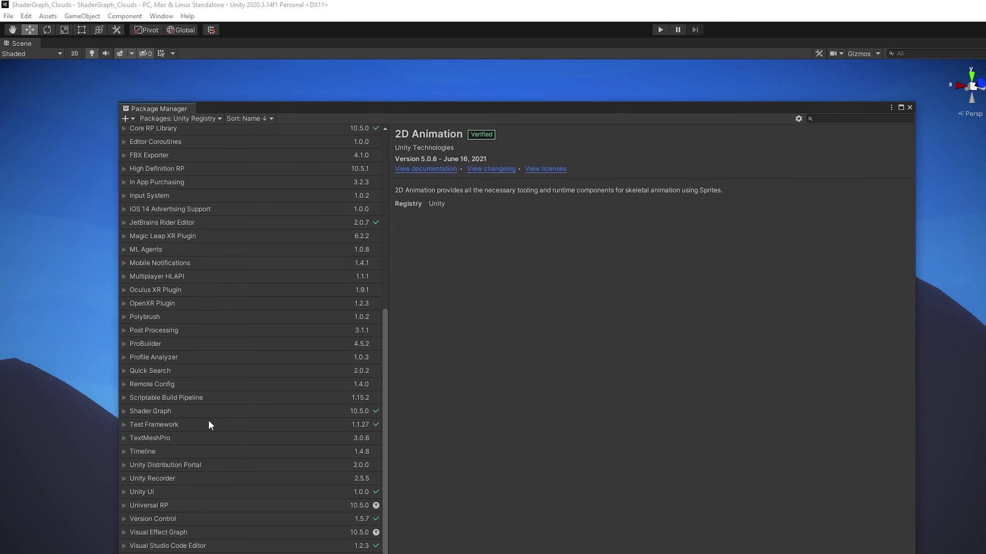
click(194, 413)
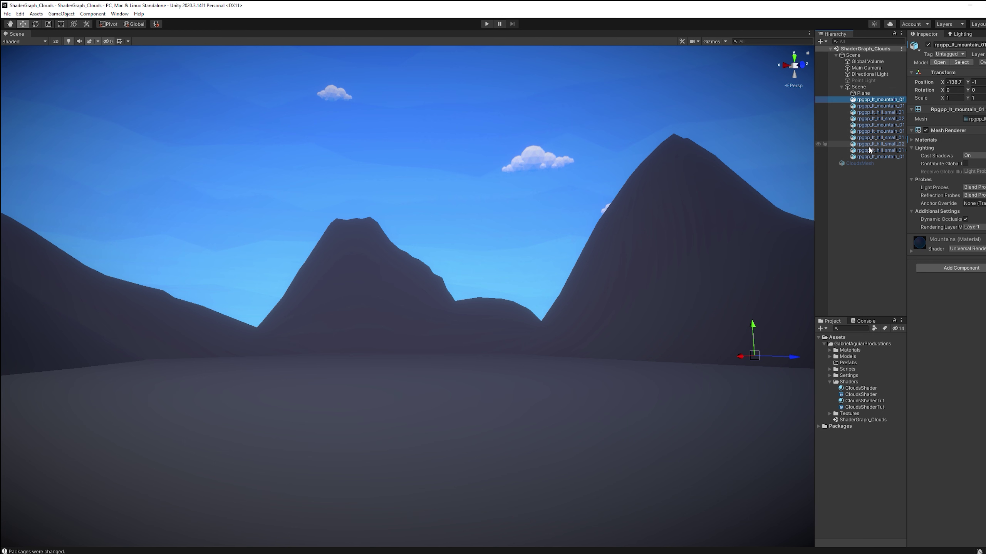
Toggle the ten mountain and hill meshes and the ground plane off and back on to inspect the scene setup
shift+click(868, 156)
click(927, 44)
click(927, 45)
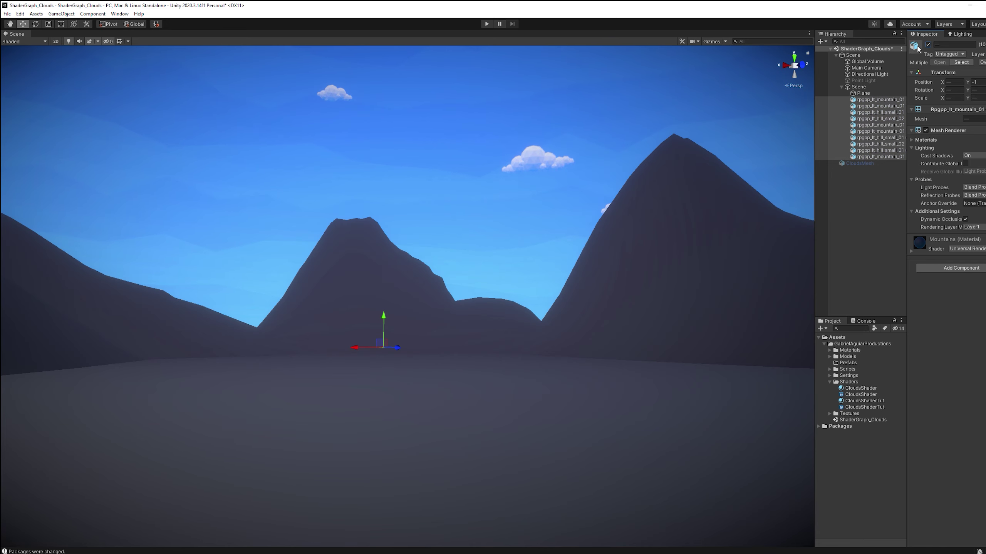
click(862, 93)
click(928, 45)
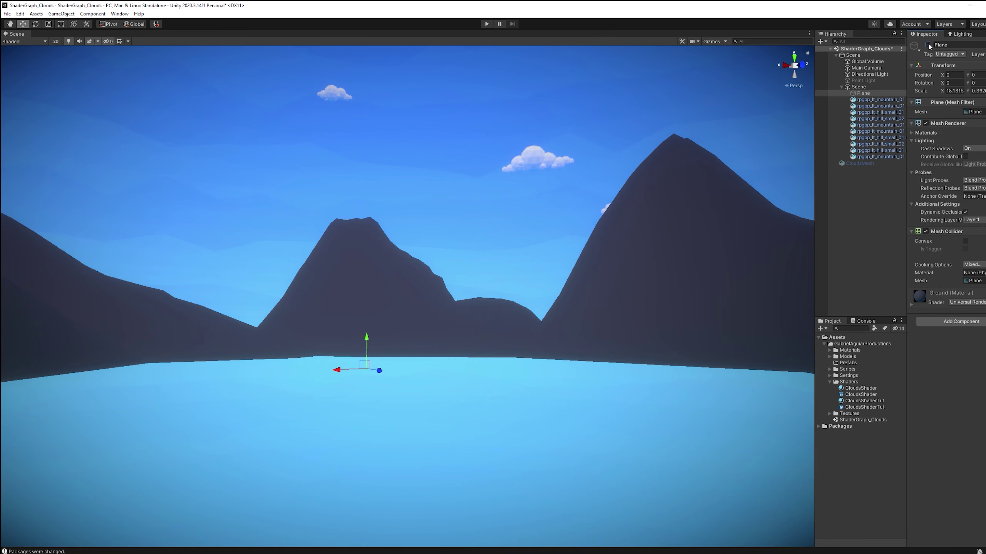
click(928, 45)
Collapse the scene groups, enable CloudsMesh to preview the finished clouds around the mountains, and disable it again
click(841, 87)
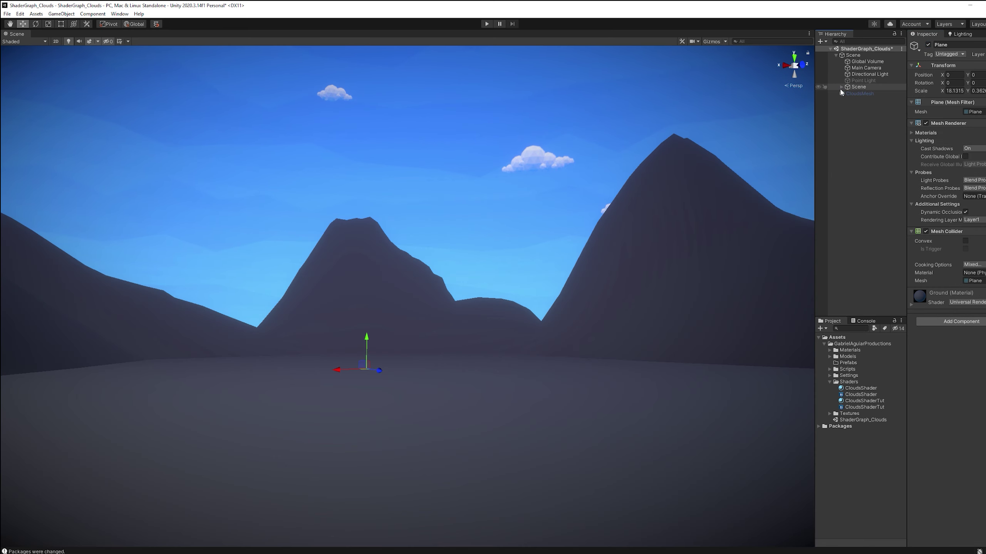
click(836, 55)
click(853, 62)
click(927, 45)
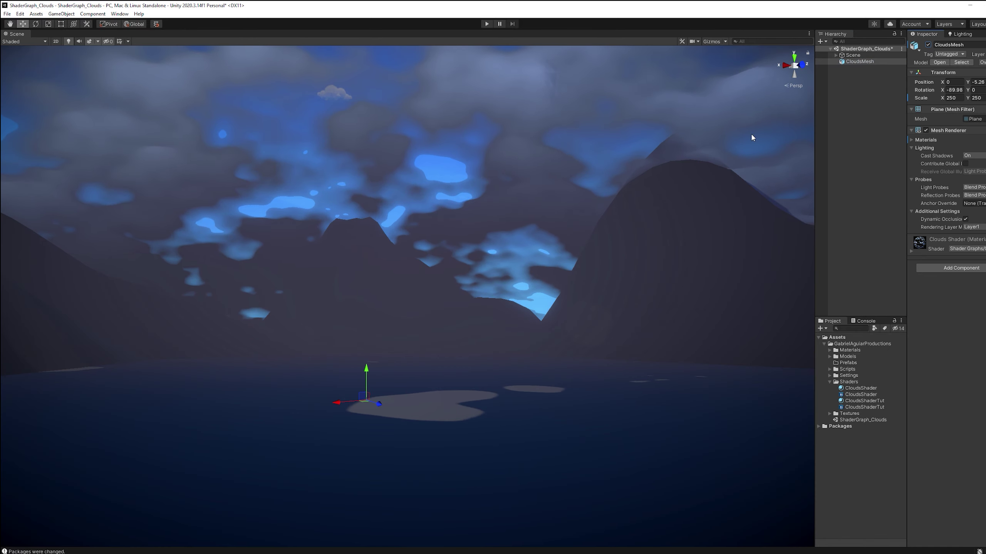
alt+drag(750, 132, 585, 189)
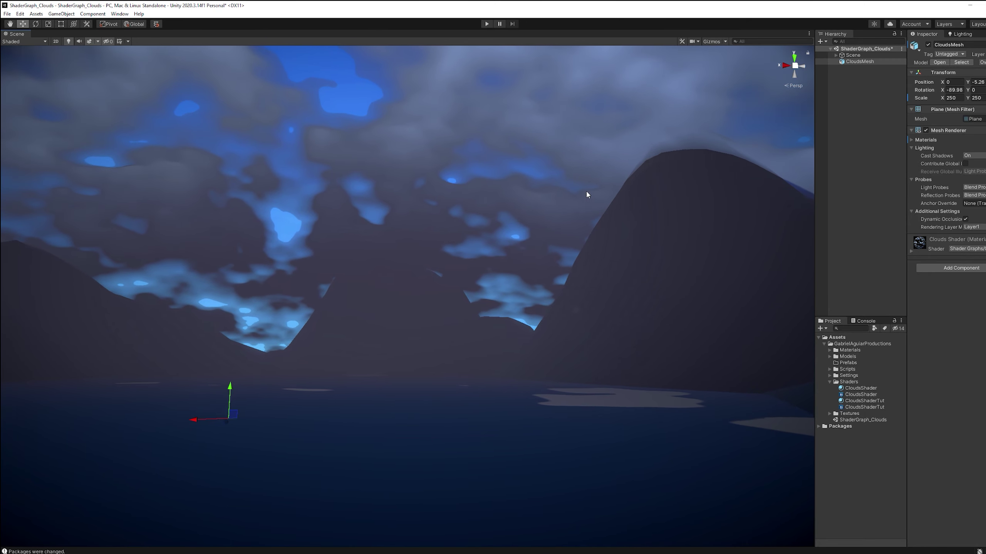
click(928, 45)
click(869, 71)
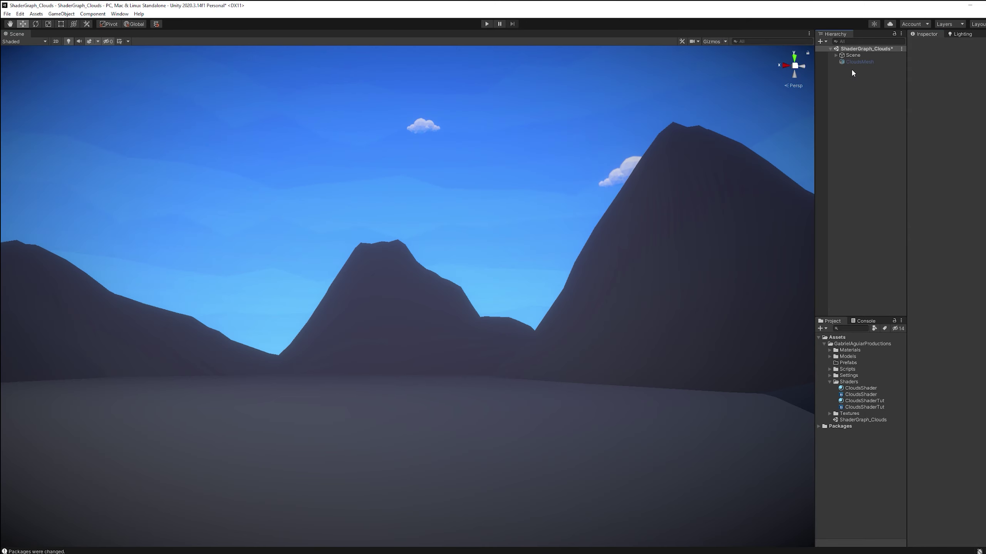
Create a 3D Plane object in the scene and reset its transform
right_click(850, 77)
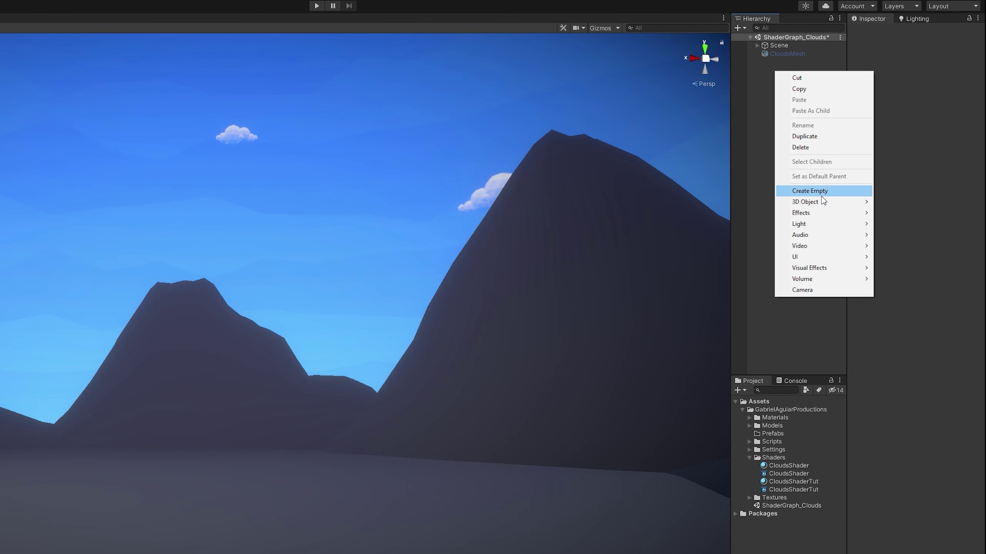
mouse_move(887, 178)
click(901, 246)
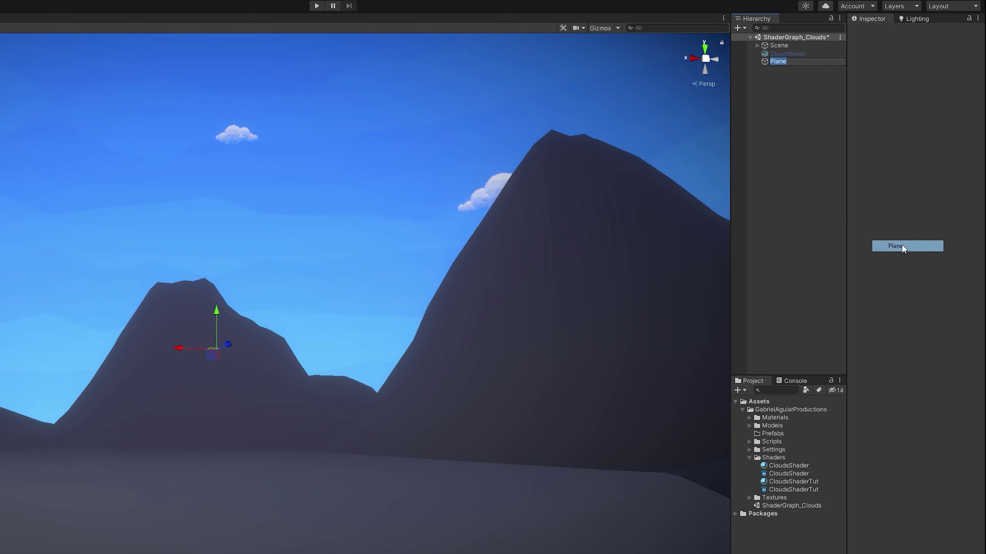
mouse_move(451, 231)
alt+mouse_down()
mouse_move(438, 224)
mouse_move(433, 238)
alt+mouse_up()
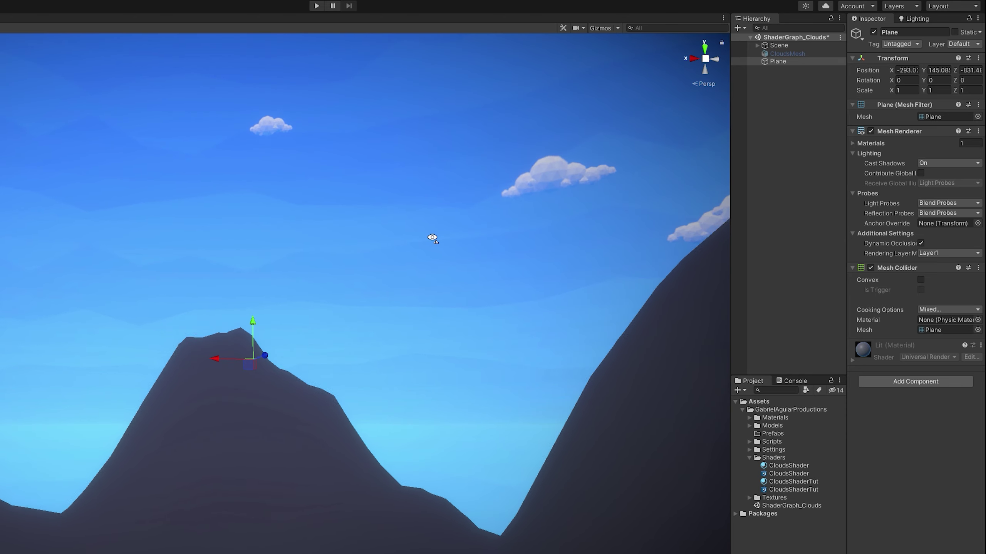
click(977, 58)
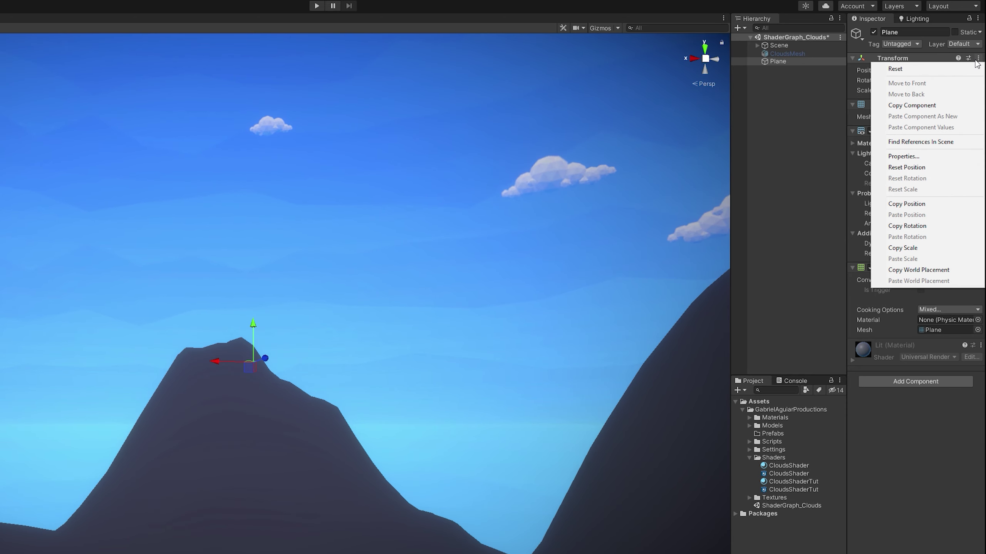
click(969, 69)
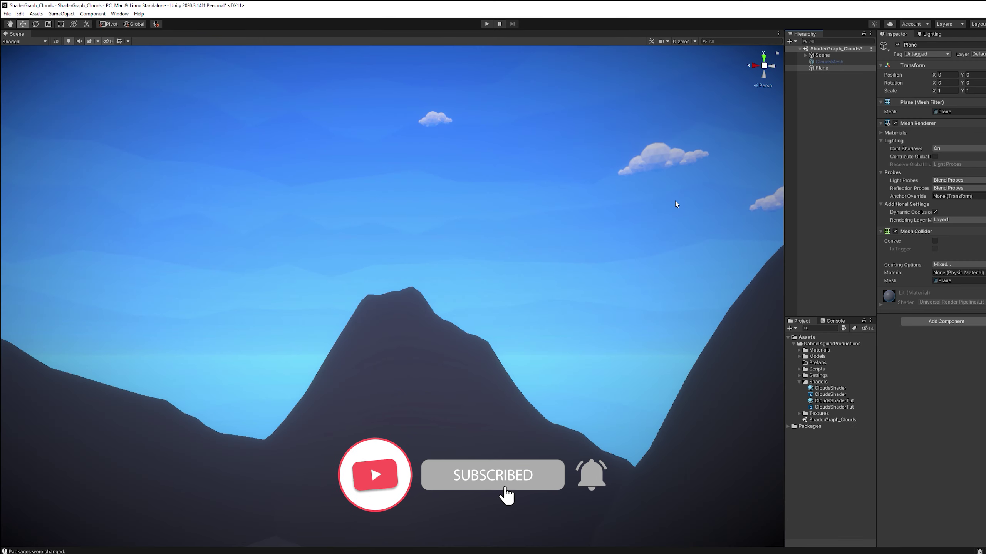
Raise the new plane above the ground to a Y position of about 50.15
alt+drag(446, 369, 472, 378)
alt+drag(578, 320, 601, 122)
scroll(601, 120, down, 8)
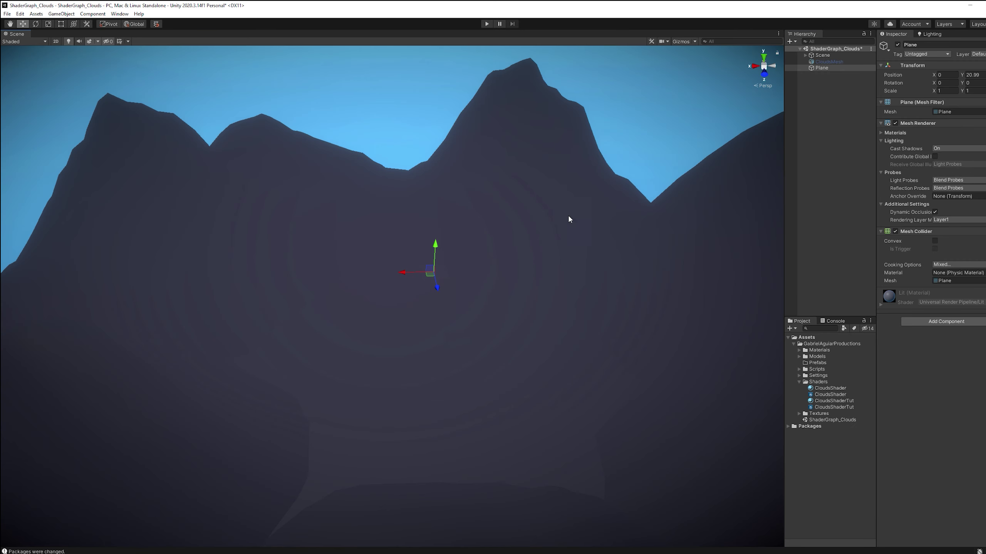
scroll(568, 218, up, 5)
drag(497, 212, 511, 120)
scroll(511, 120, down, 3)
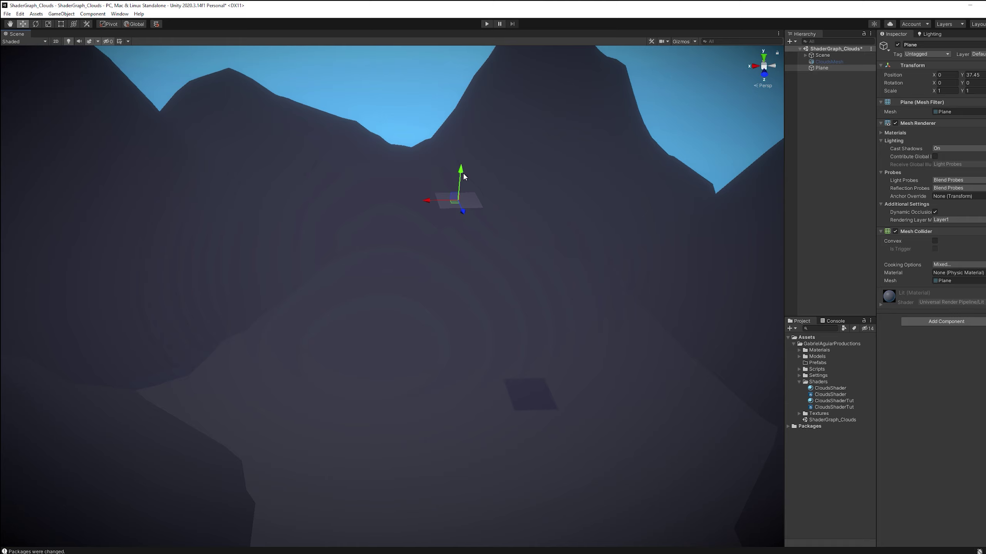
drag(464, 177, 469, 119)
Set the plane's scale to 70 on X and 70 on Z, keeping Y at 1
drag(940, 93, 383, 126)
scroll(448, 185, down, 8)
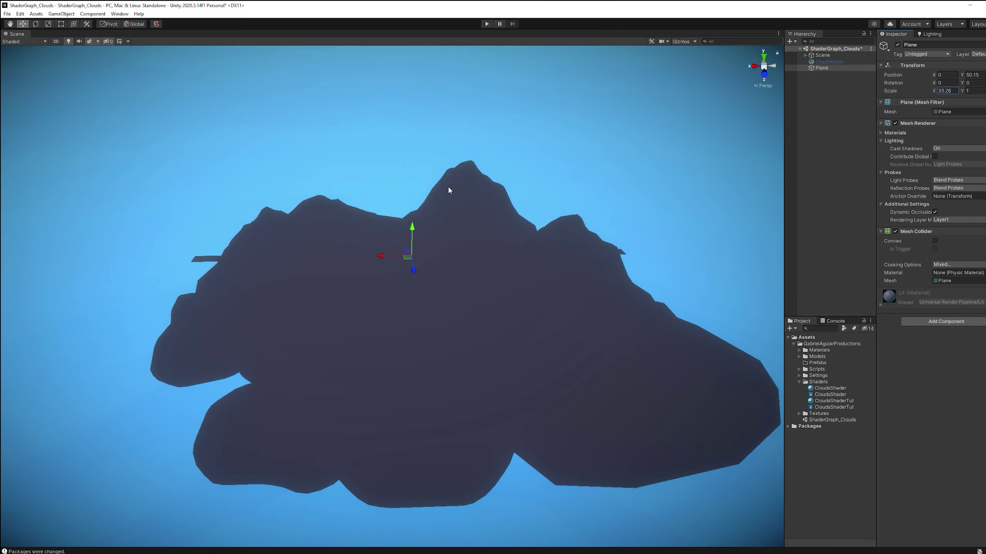
scroll(448, 184, up, 3)
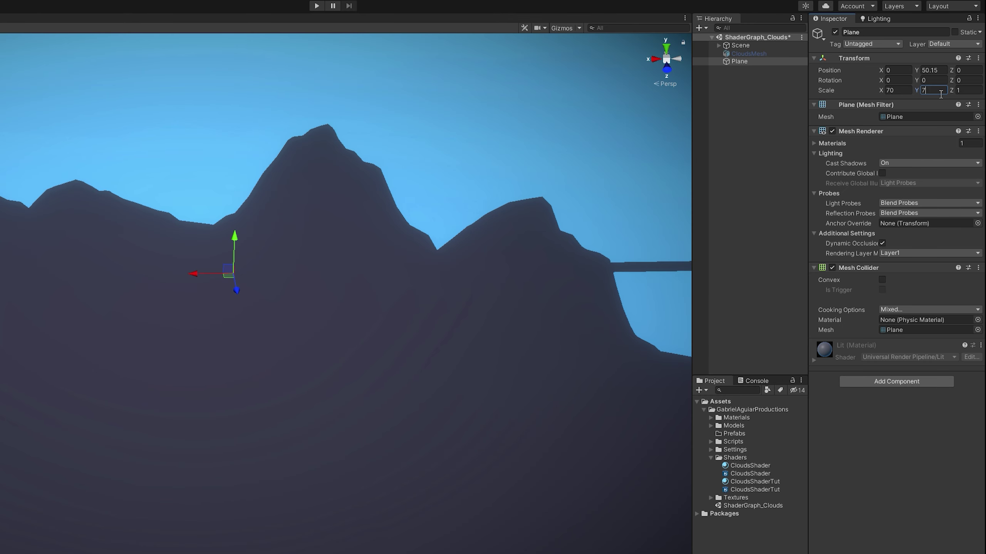
click(966, 91)
text(70)
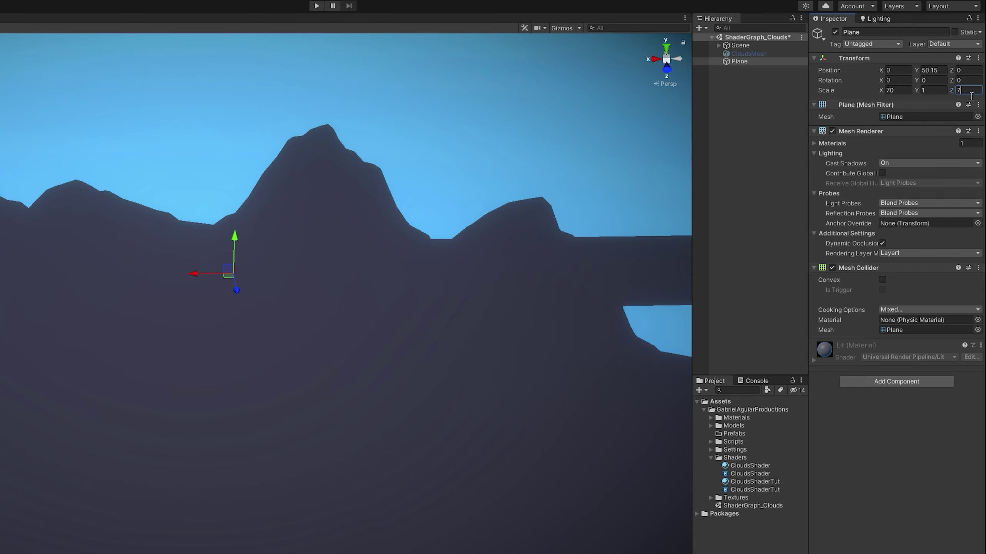
In the Environment lighting settings, toggle the fog off and on to compare its effect on the mountains
right_drag(509, 172, 522, 158)
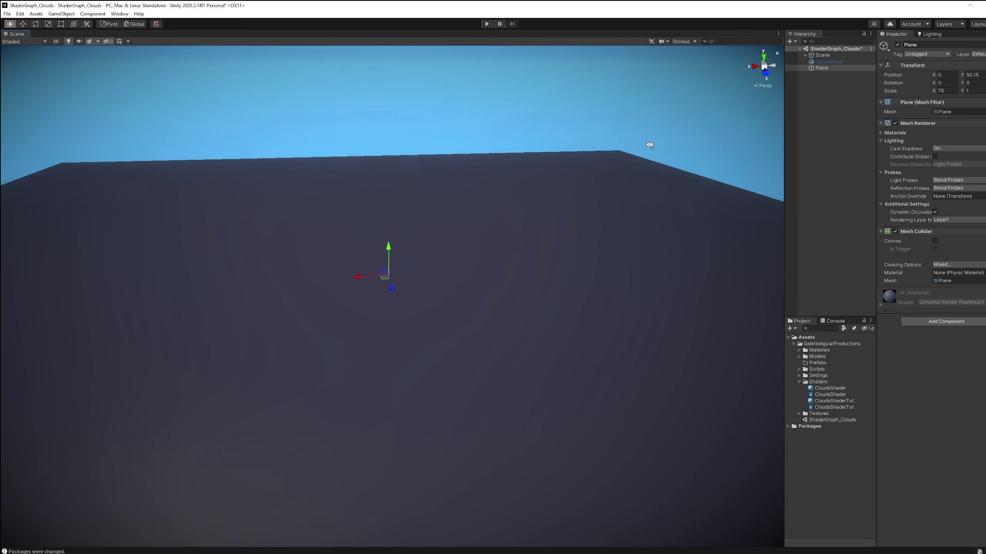
right_drag(650, 145, 638, 105)
key(q)
click(929, 34)
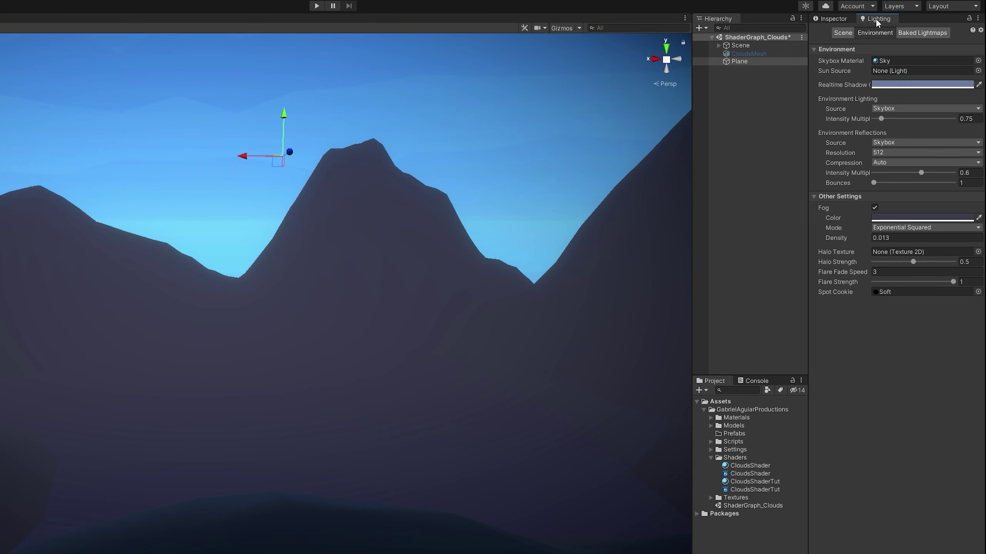
click(875, 207)
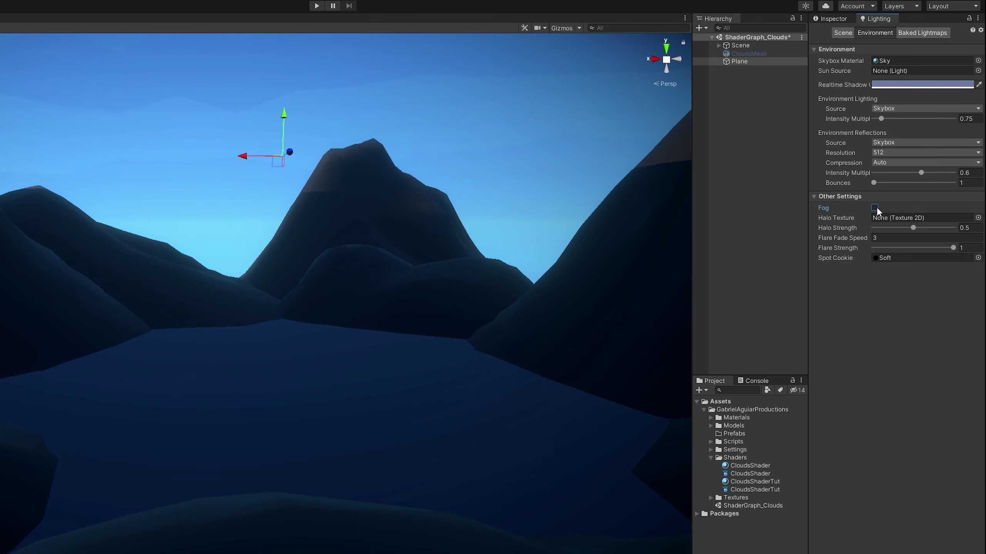
click(875, 208)
click(875, 207)
click(875, 207)
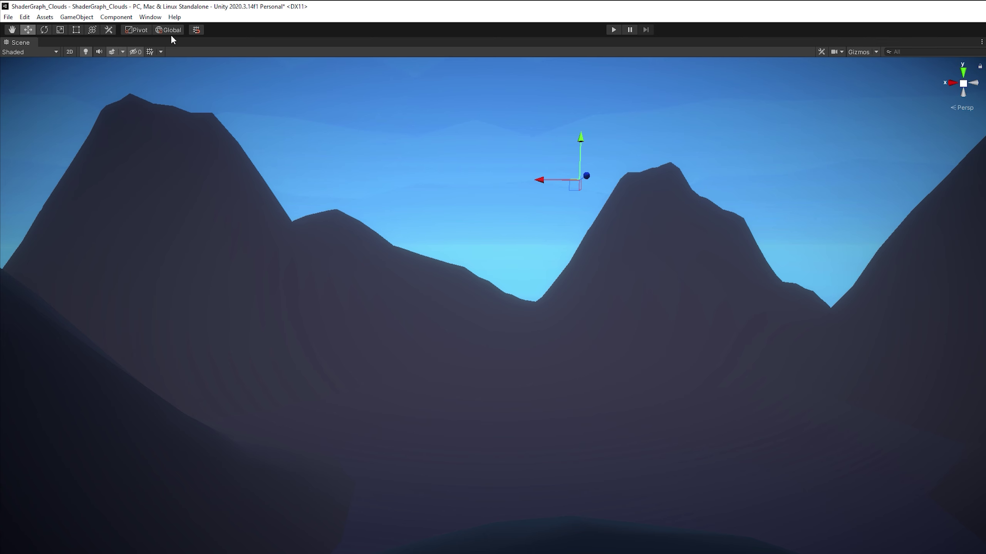
Open the Lighting window from the rendering tools and check its Fog option by toggling it once more
click(150, 17)
mouse_move(182, 148)
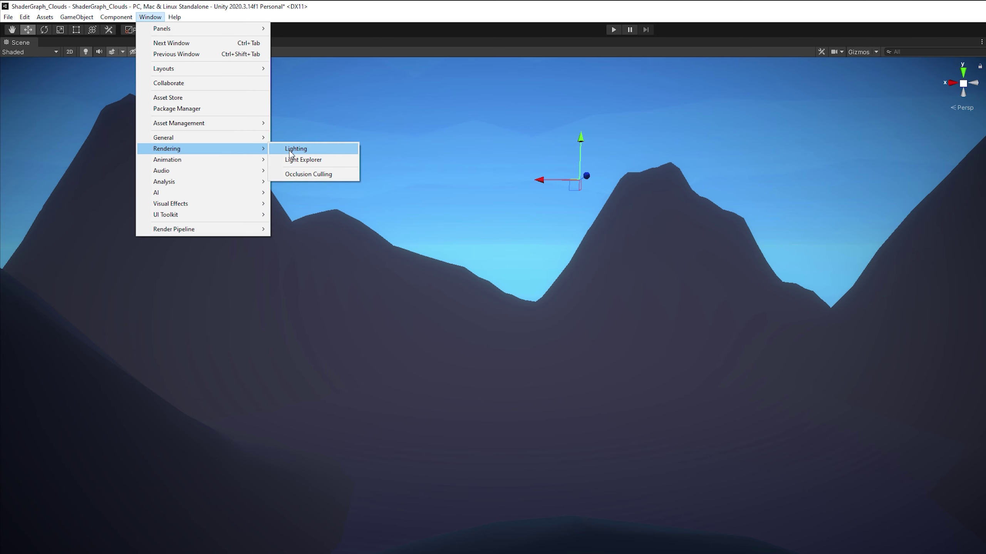
click(295, 149)
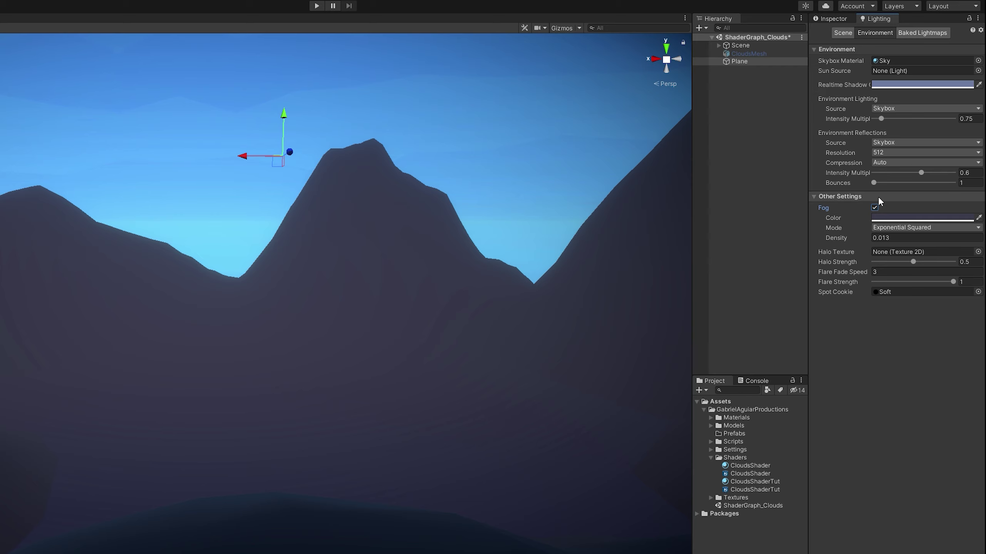
click(874, 207)
click(875, 208)
Toggle the Global Volume off and on to compare its post-processing, and view the volume creation options on the Scene object
click(717, 46)
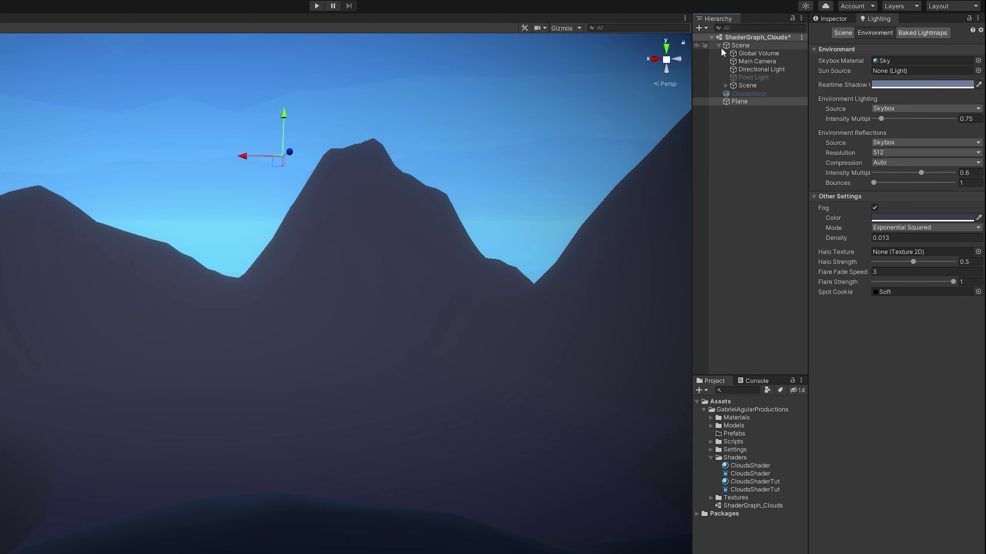
click(756, 53)
click(846, 16)
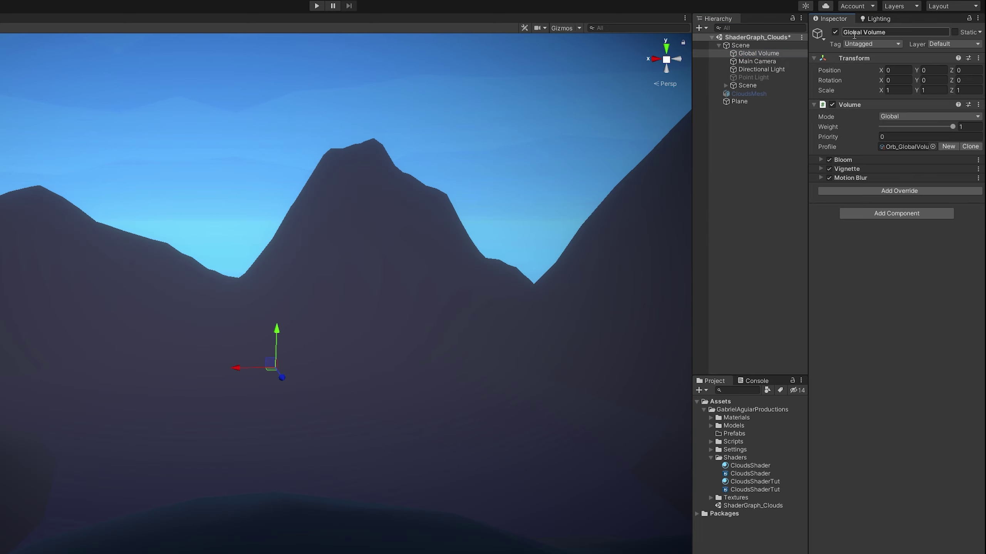
click(833, 32)
click(833, 32)
click(833, 32)
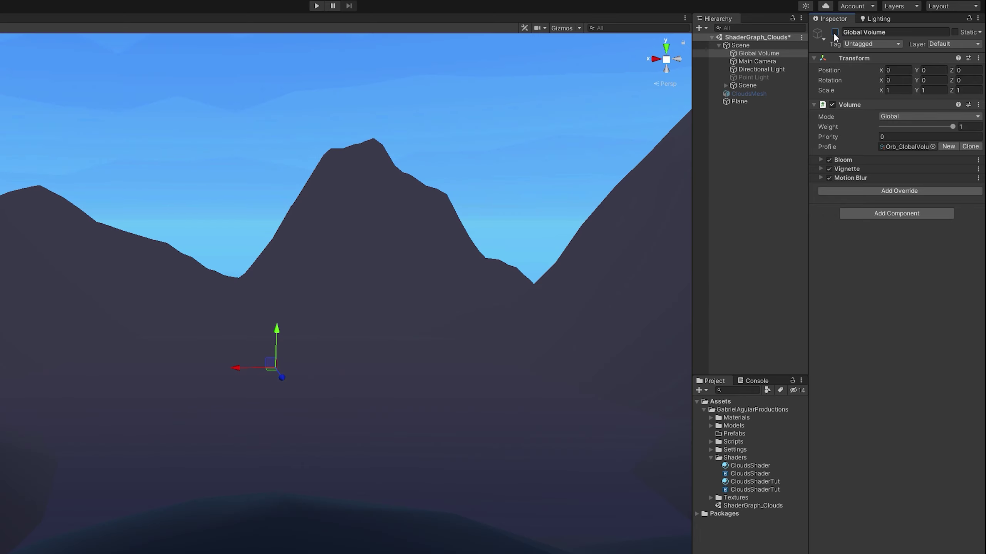
click(833, 32)
right_click(739, 45)
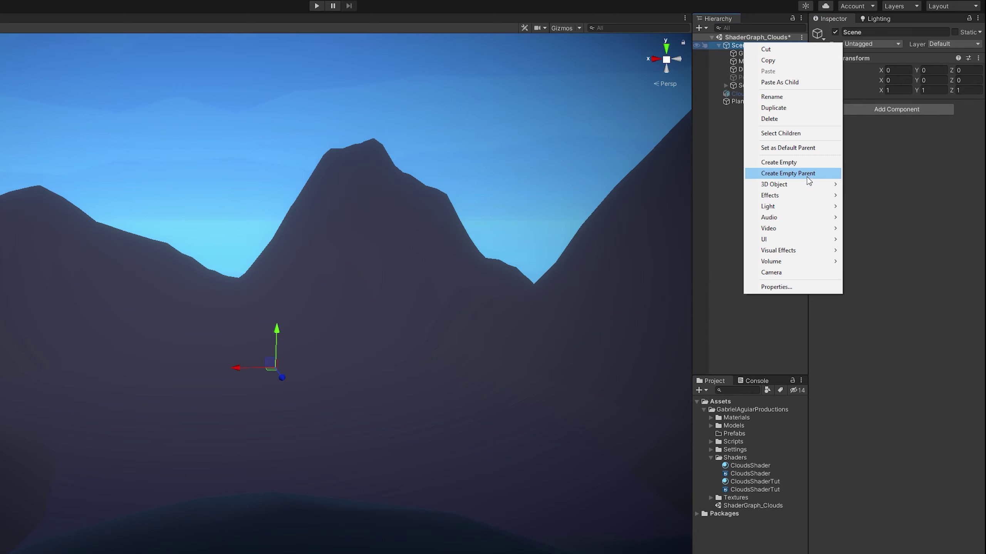
mouse_move(783, 264)
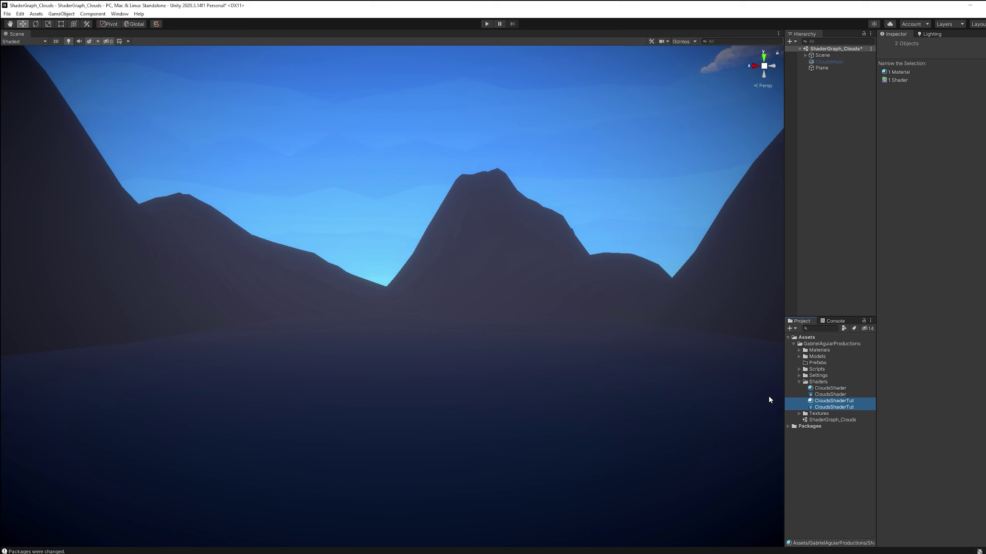
Delete the CloudsShaderTut material and shader from the Shaders folder
key(Delete)
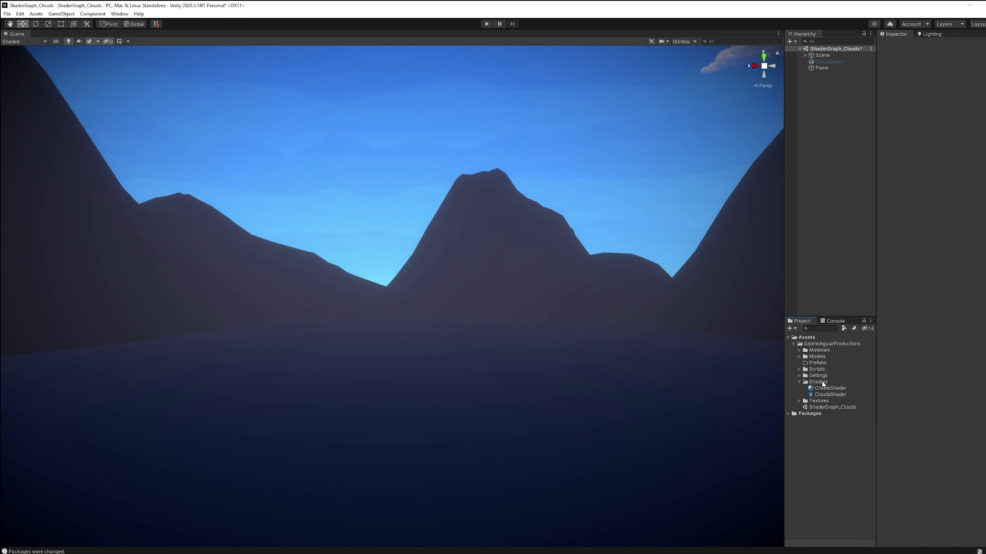
Create a Blank Shader Graph named CloudsShaderTut in the Shaders folder
right_click(836, 386)
mouse_move(883, 174)
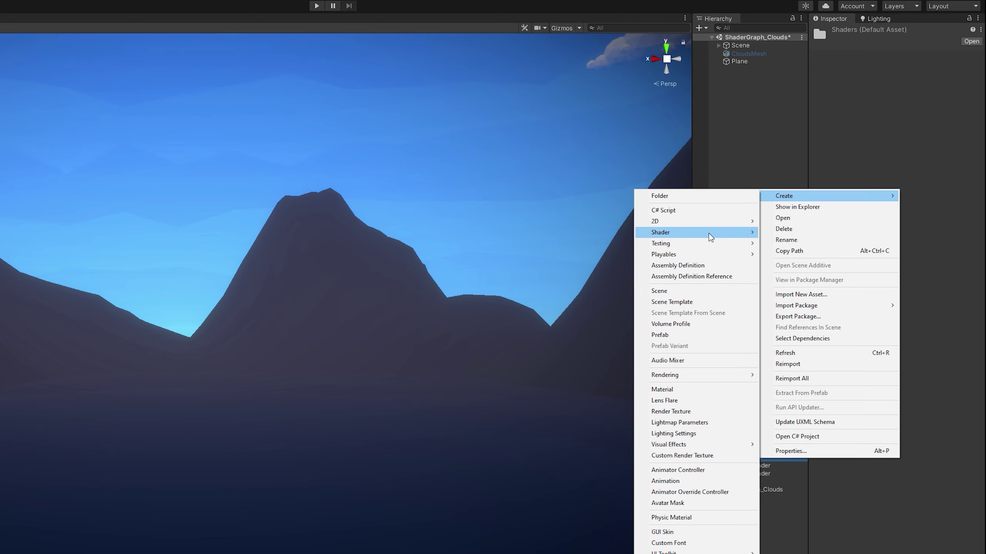
mouse_move(694, 232)
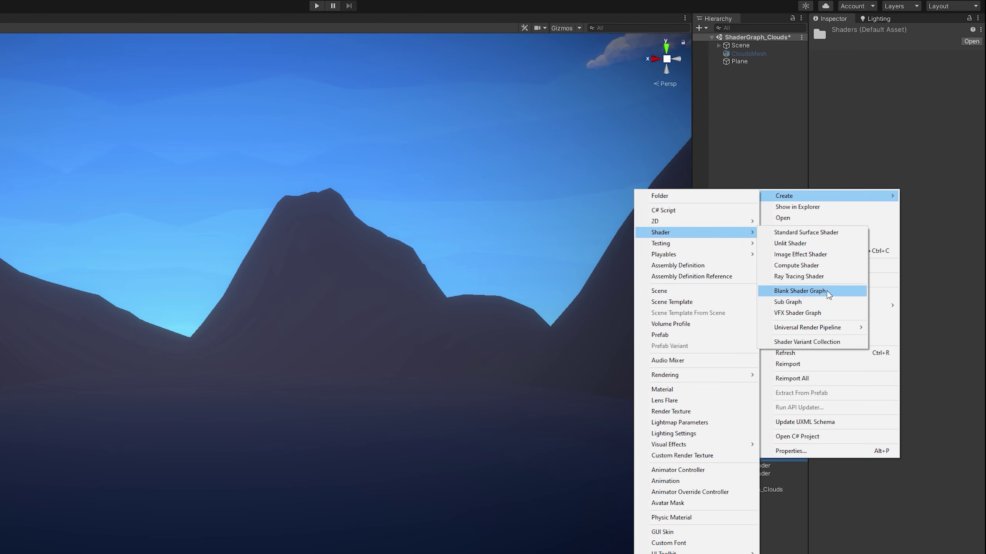
click(815, 291)
text(Clou)
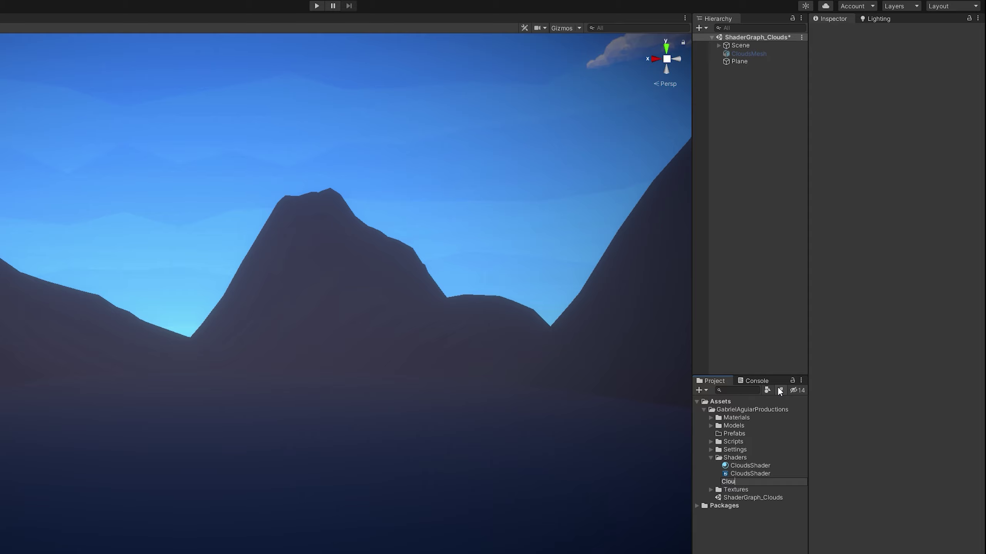
text(dsShaderTut)
key(Return)
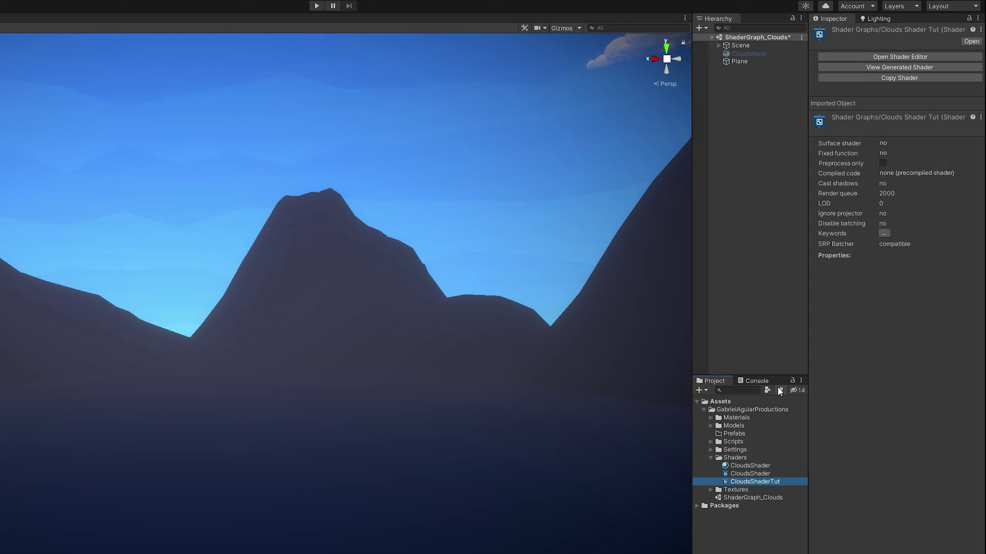
Open the CloudsShaderTut graph and dock it beside the Scene view, giving the graph the larger share of the width
double_click(746, 482)
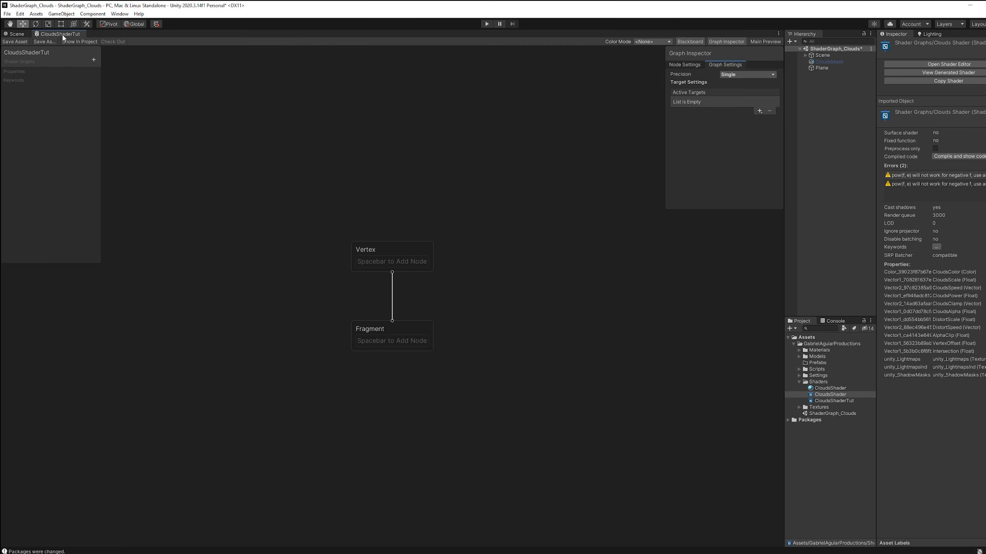
drag(498, 192, 539, 250)
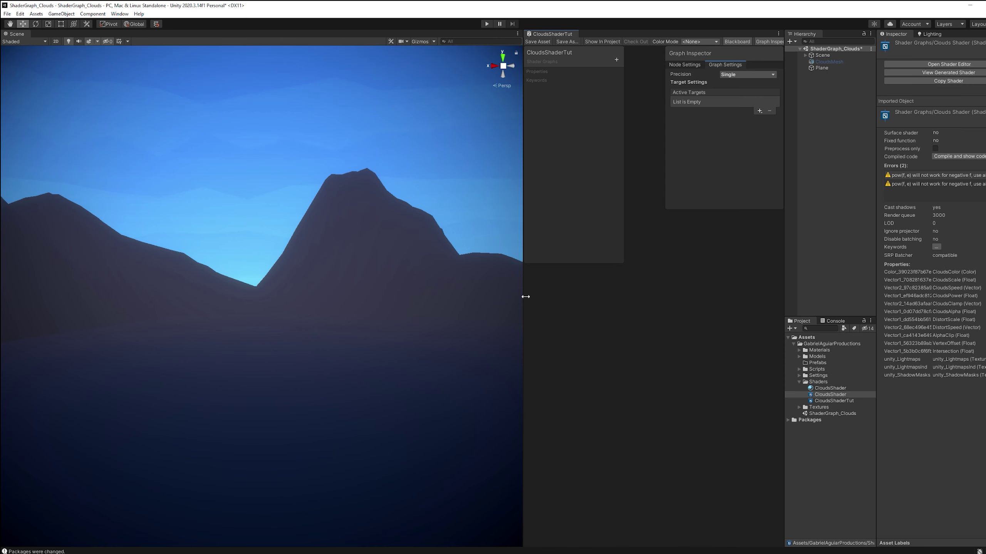
drag(525, 297, 371, 284)
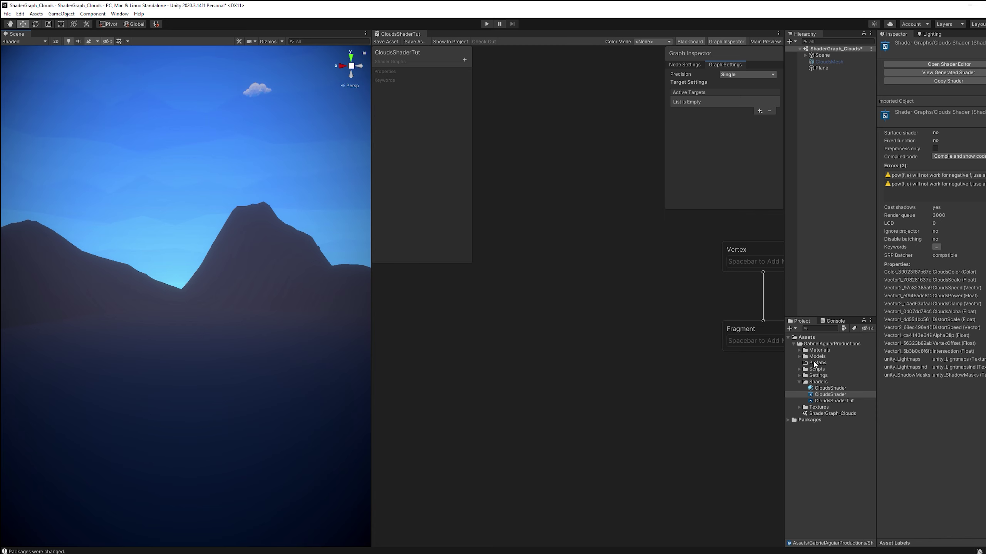
Create a material from the CloudsShaderTut shader graph and name it CloudsShaderTut
click(842, 400)
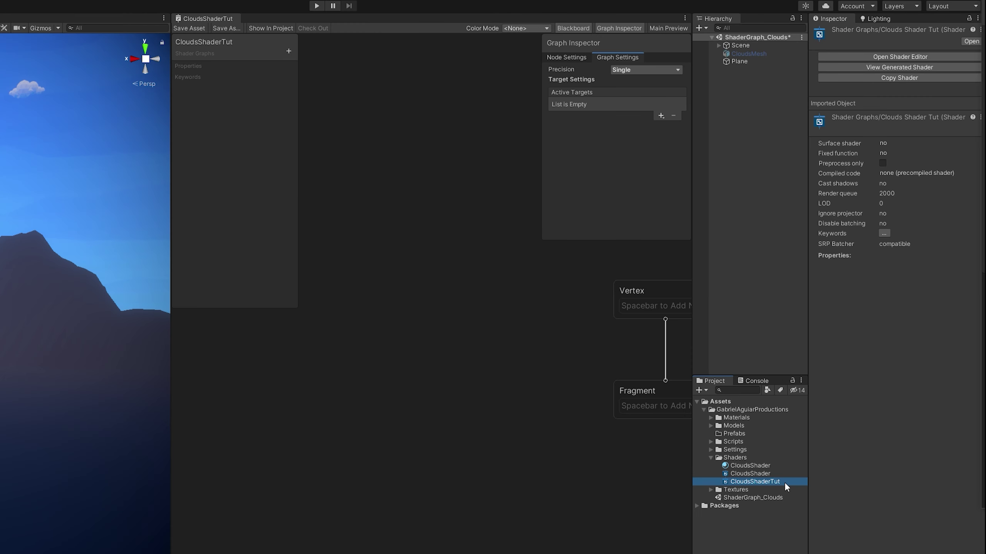
right_click(784, 482)
mouse_move(844, 222)
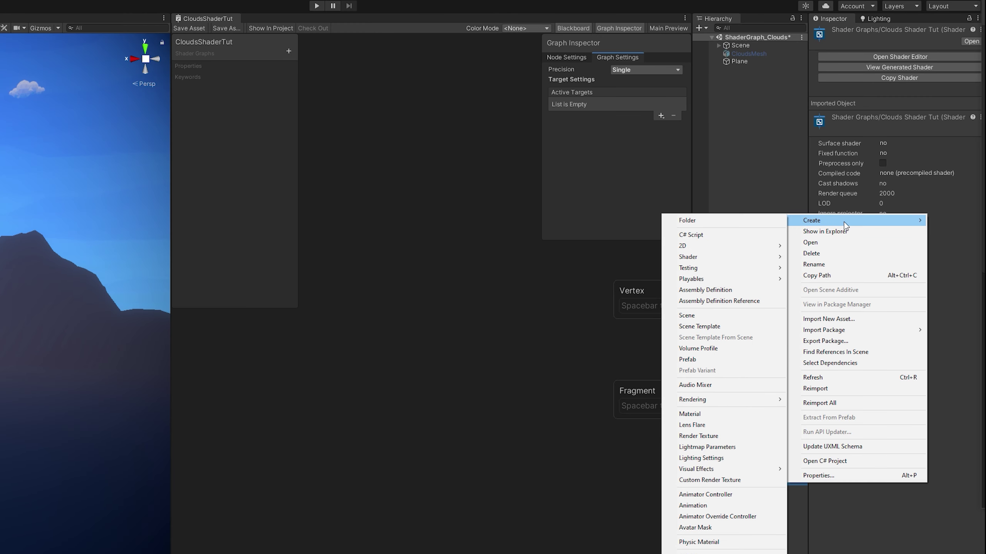
click(729, 414)
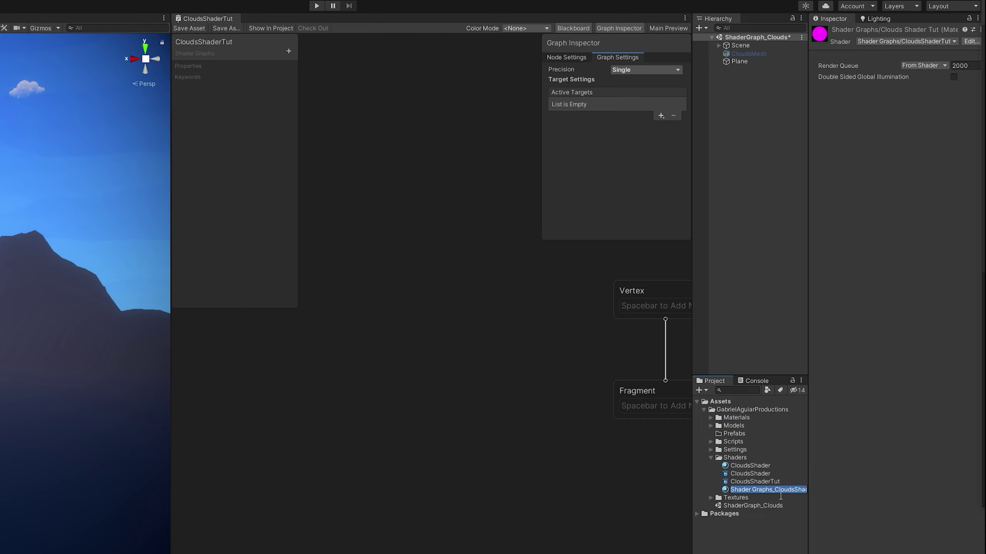
text(CloudsShaderTut)
key(Return)
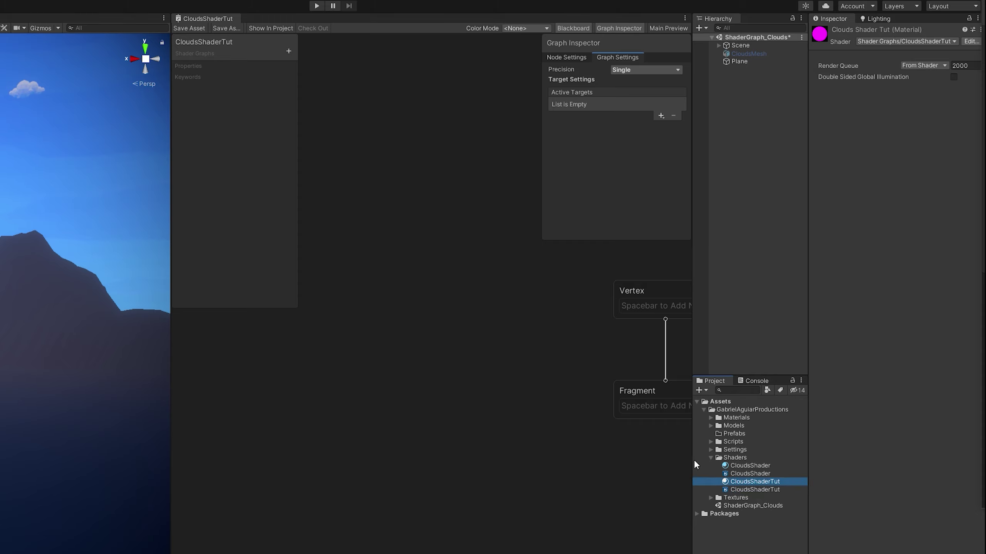
Assign the CloudsShaderTut material to the Plane and look at the plane in the Scene view
drag(742, 482, 740, 197)
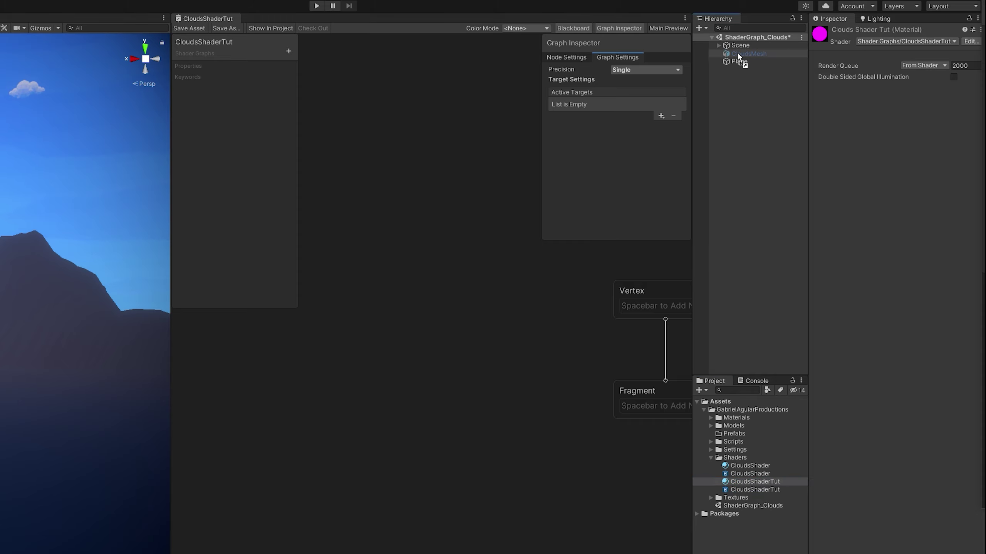
drag(741, 61, 741, 61)
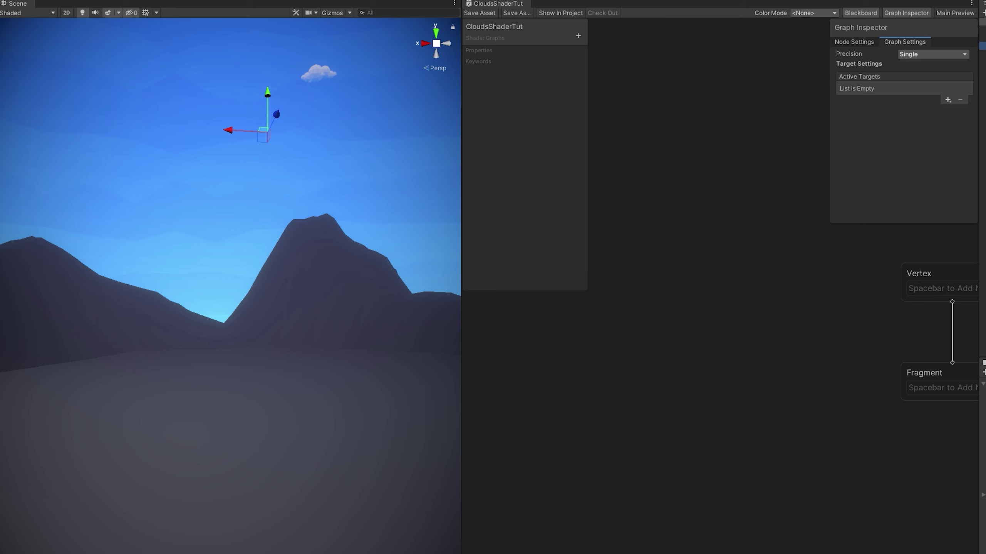
mouse_move(256, 295)
right_down()
mouse_move(254, 254)
mouse_move(273, 224)
mouse_move(250, 279)
right_up()
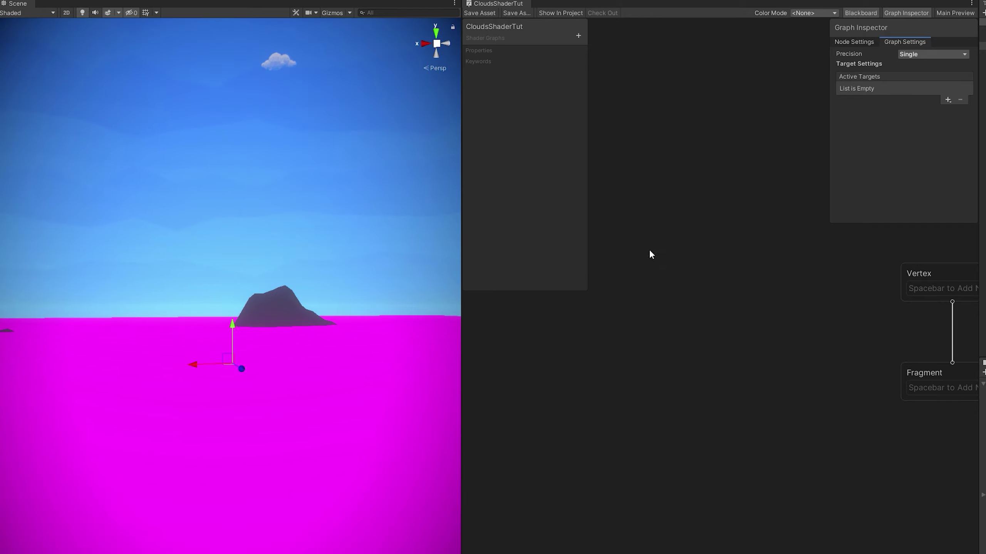
Add Universal as an active target in the graph settings of CloudsShaderTut
middle_drag(760, 261, 630, 344)
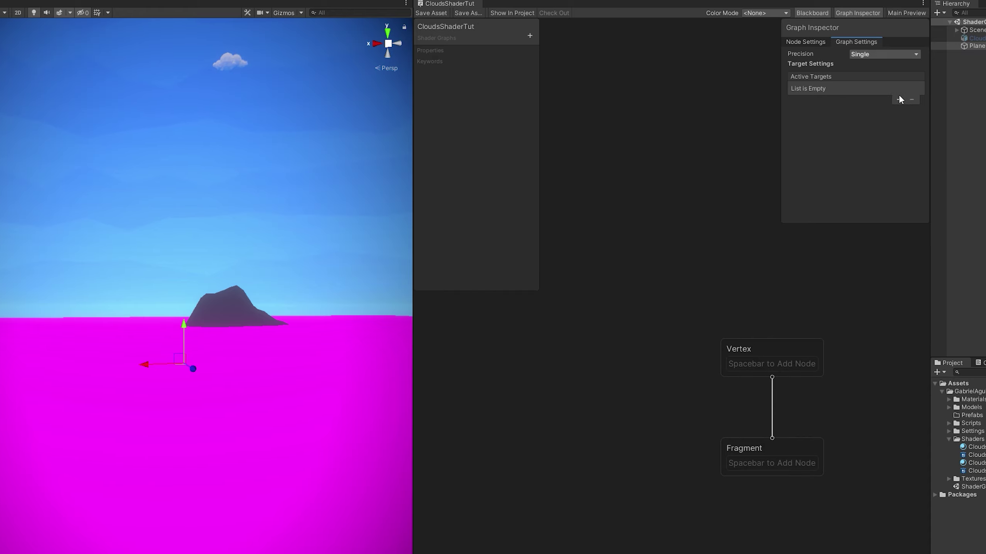
click(899, 99)
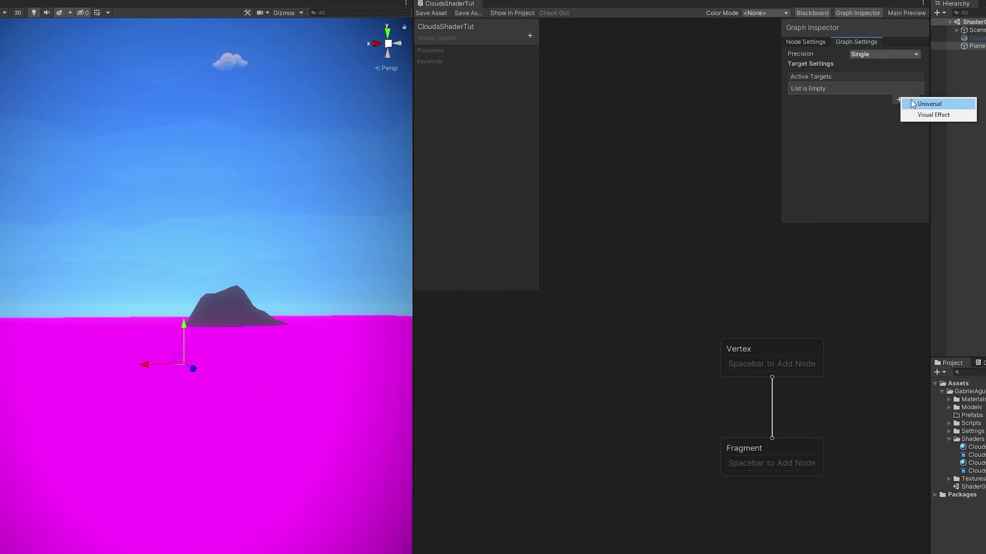
click(915, 105)
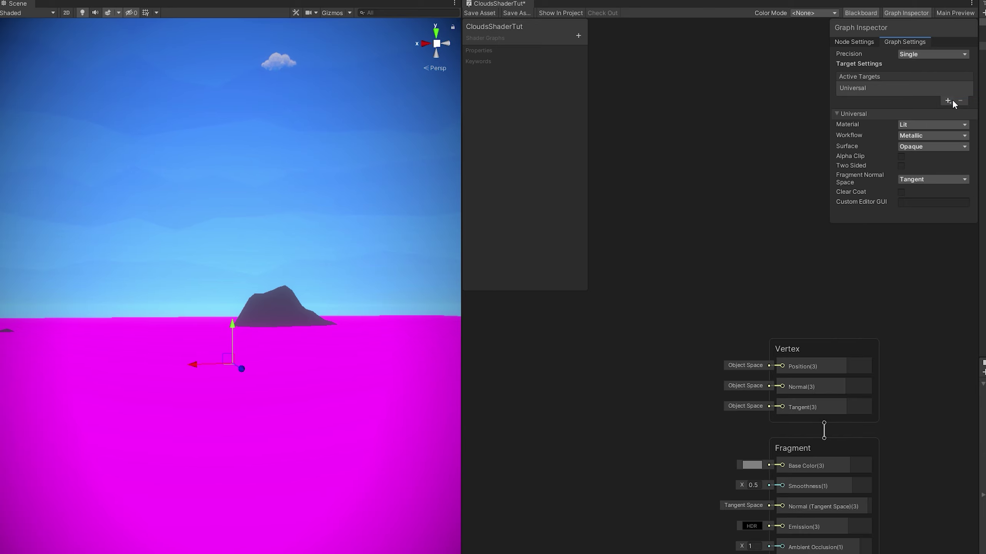
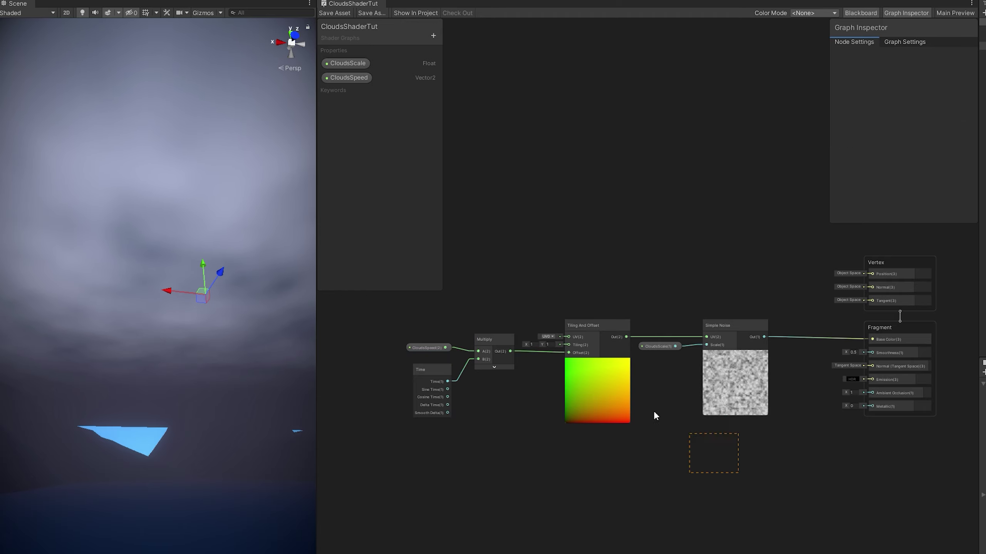
Add a Power node fed by the Simple Noise output into its A input
mouse_move(730, 330)
mouse_down()
mouse_move(603, 333)
mouse_move(713, 322)
mouse_up()
scroll(624, 317, up, 3)
click(625, 316)
text(ppwer)
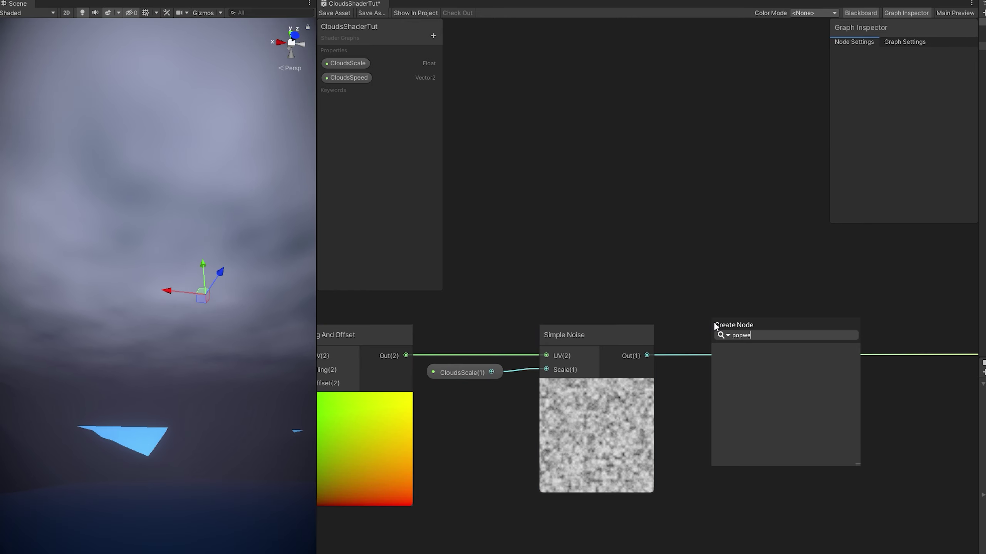
key(BackSpace)
key(BackSpace)
key(BackSpace)
key(BackSpace)
text(ower)
key(Return)
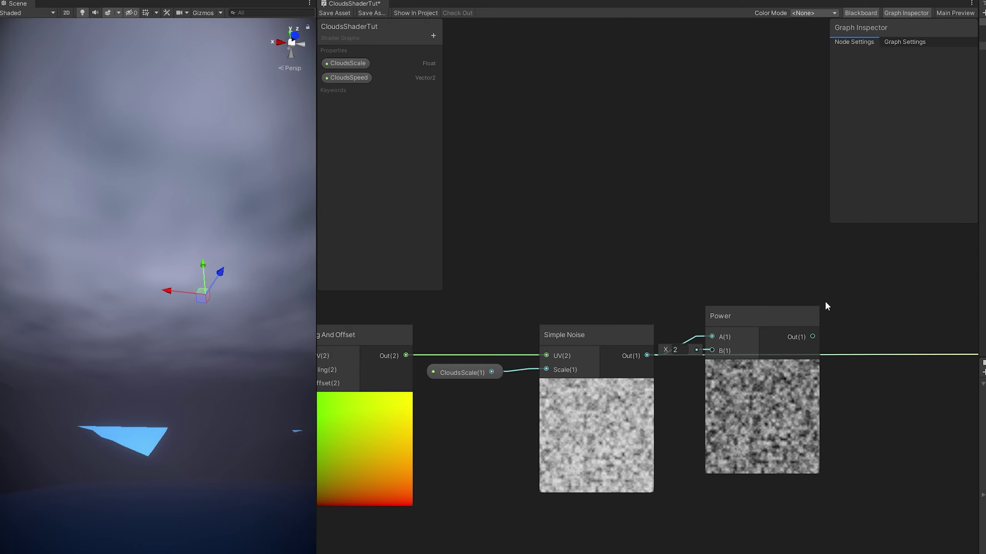
Set the Power node's B value to about 4.33 and connect its output to Base Color, aligning the node with Simple Noise
middle_drag(824, 301, 756, 302)
drag(670, 317, 693, 321)
drag(623, 353, 646, 353)
middle_drag(778, 311, 698, 294)
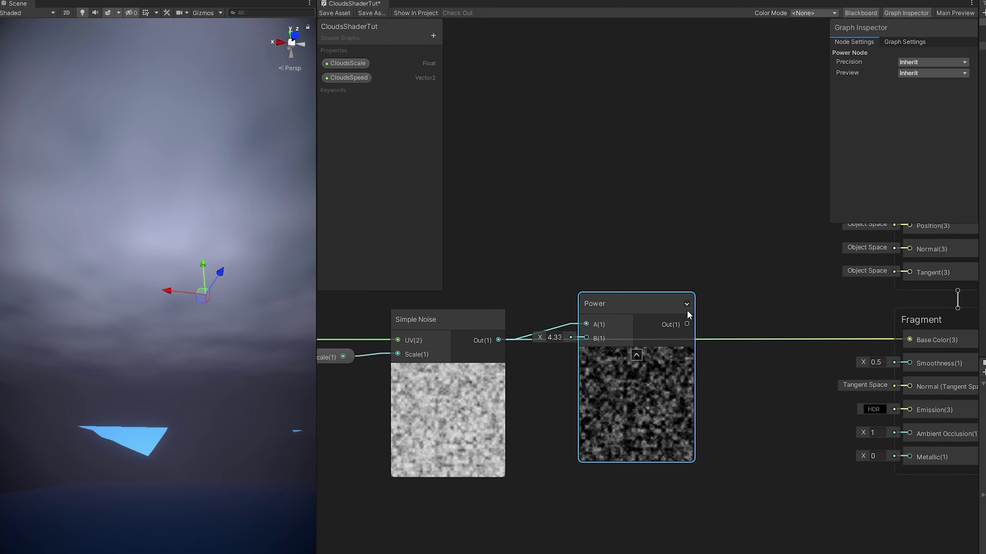
drag(654, 311, 908, 339)
drag(661, 323, 658, 325)
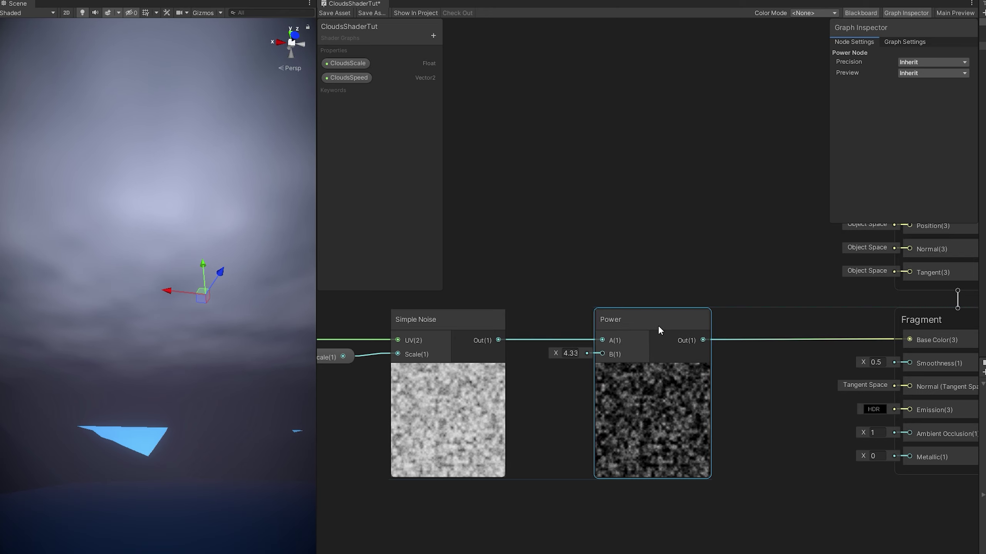
Add a Float property named CloudsPower to the shader graph
click(436, 35)
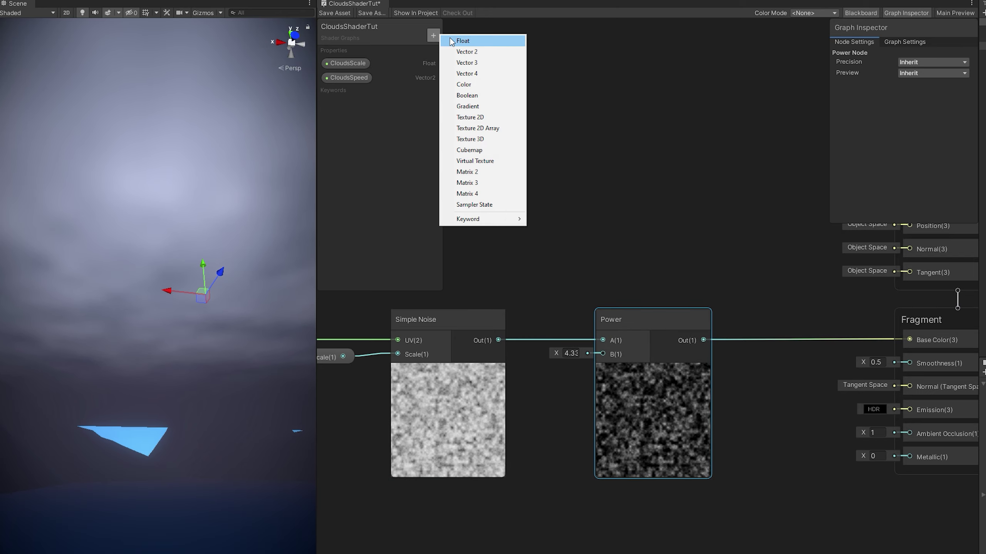
click(462, 41)
text(Clouds)
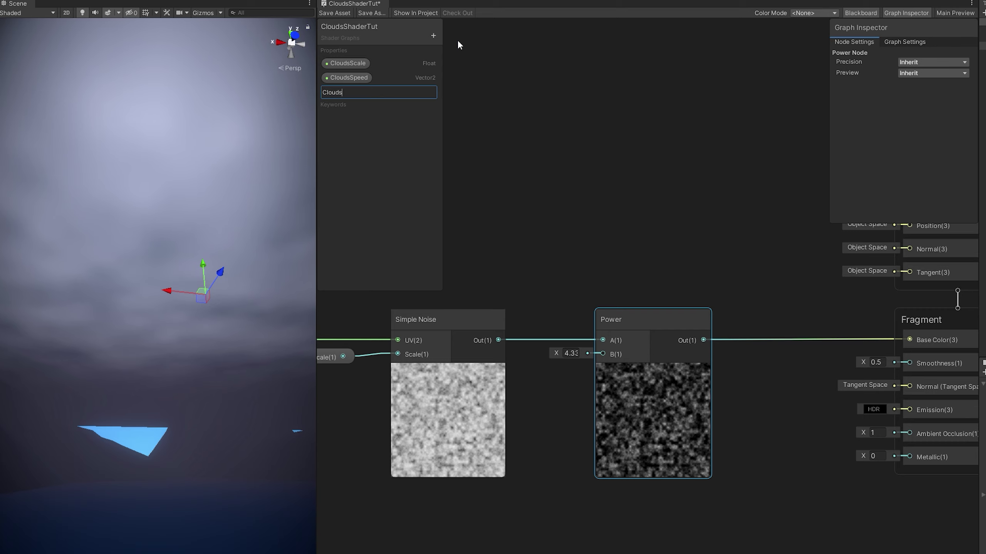
text(Power)
key(Return)
Set the CloudsPower default to 1 and connect the property to the Power node's B input
click(343, 92)
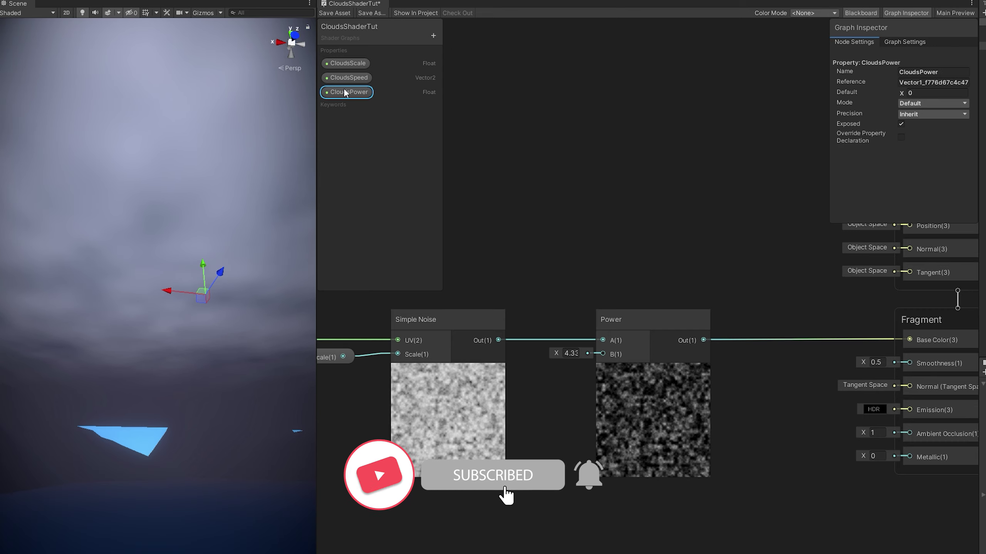
click(926, 94)
text(1)
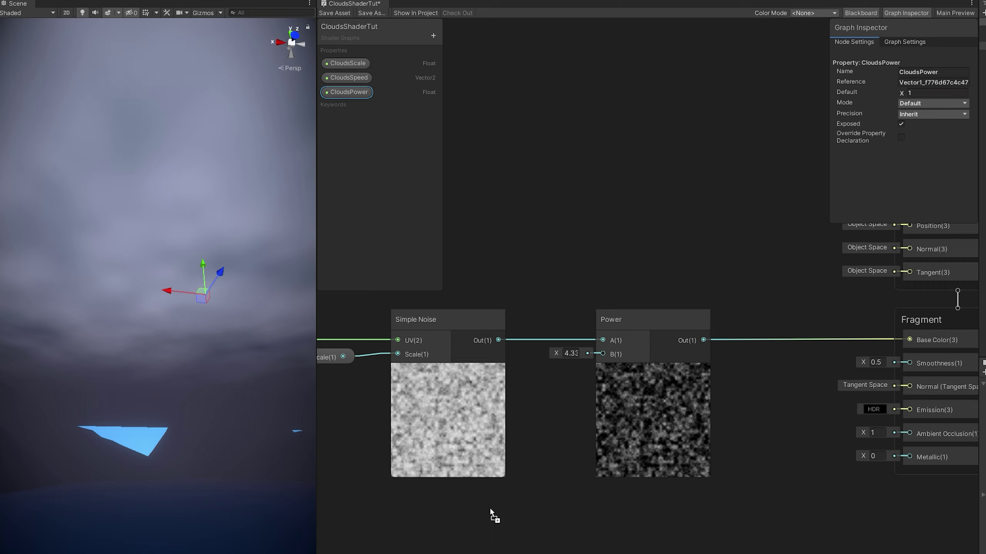
drag(490, 507, 491, 509)
drag(556, 519, 602, 355)
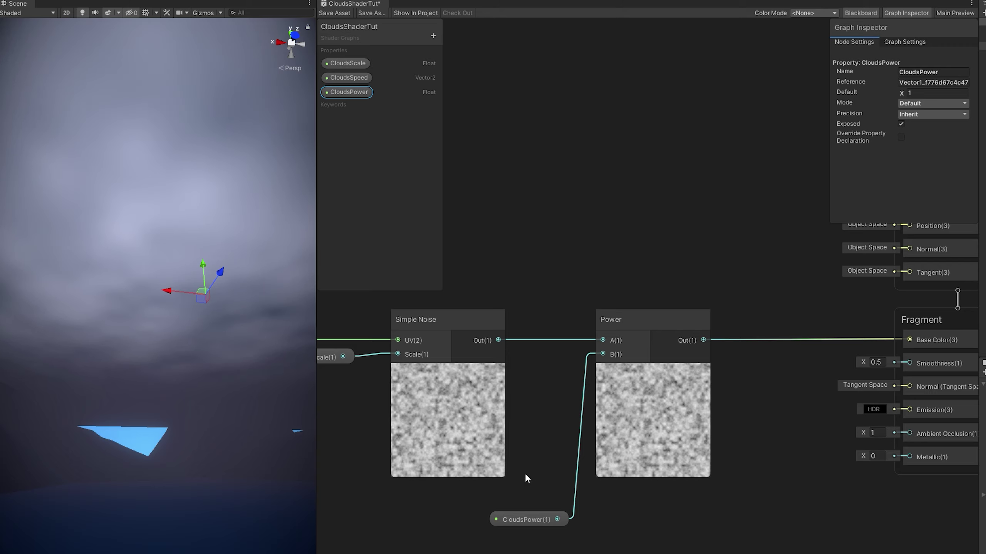
Add a Color property named CloudsColor and move it to the first place in the property list
click(432, 36)
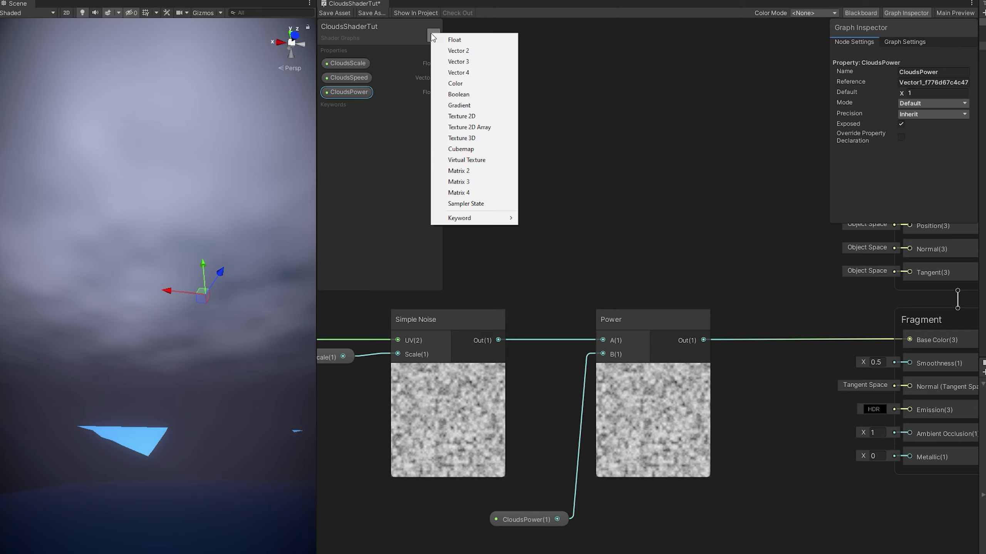
click(441, 83)
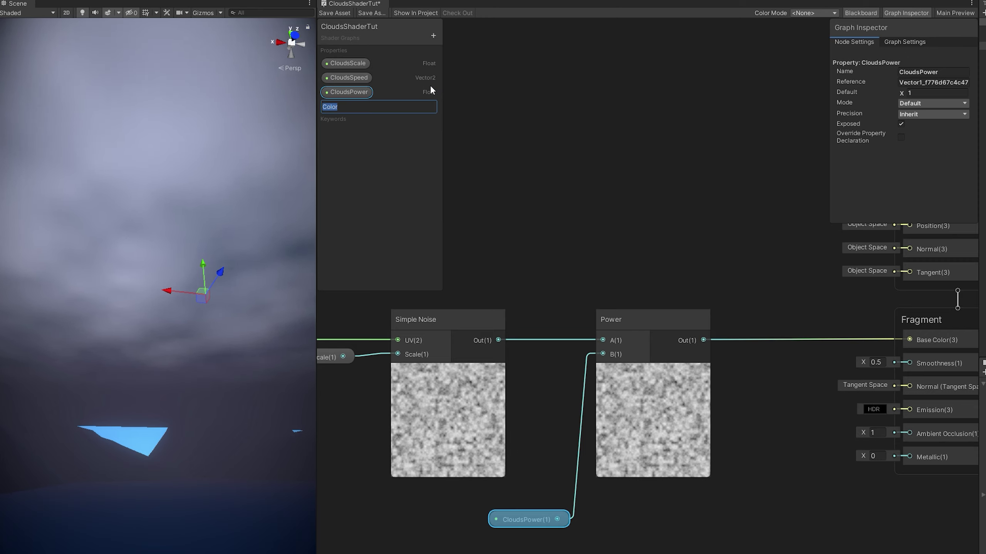
text(CloudsColor)
key(Return)
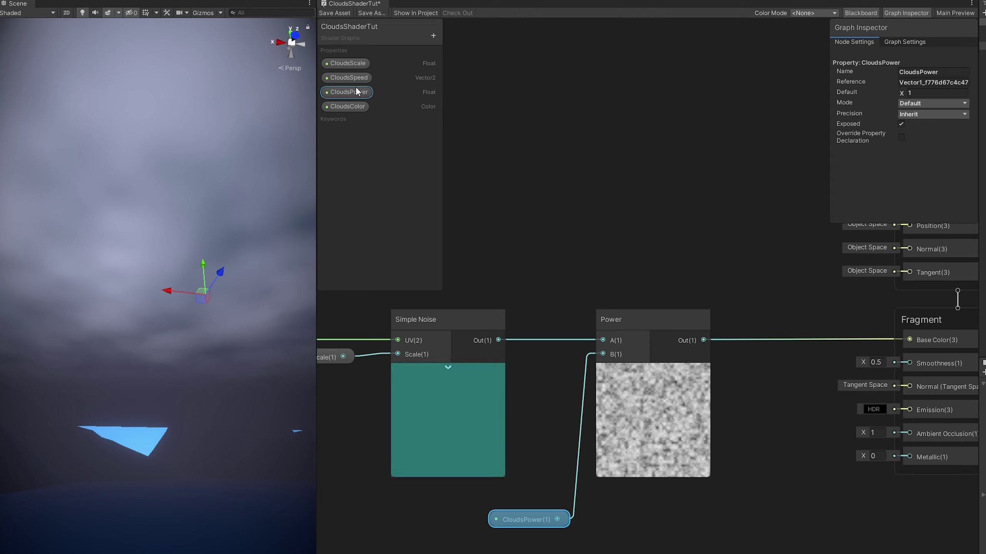
drag(347, 106, 358, 61)
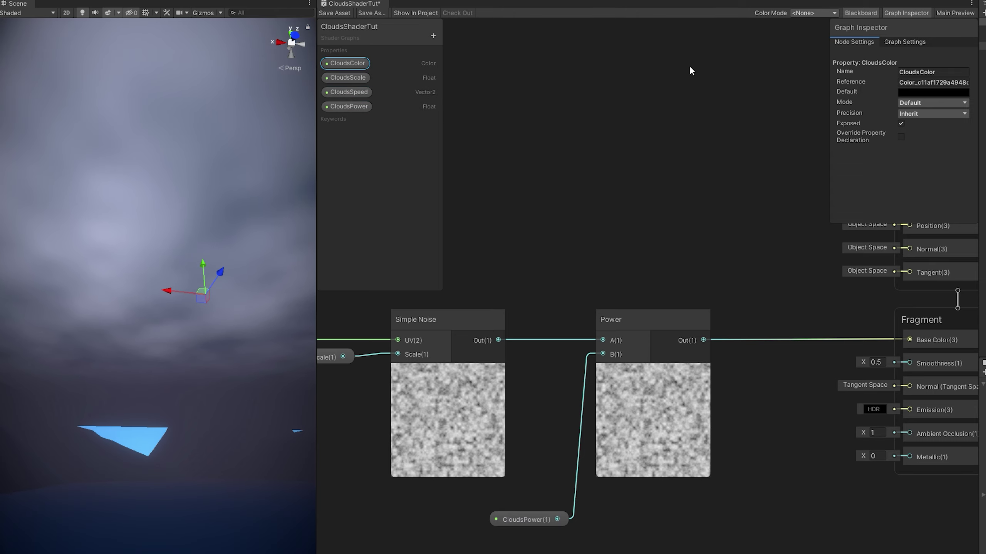
Switch the CloudsColor property to HDR mode and set its default color to white
click(902, 102)
click(918, 125)
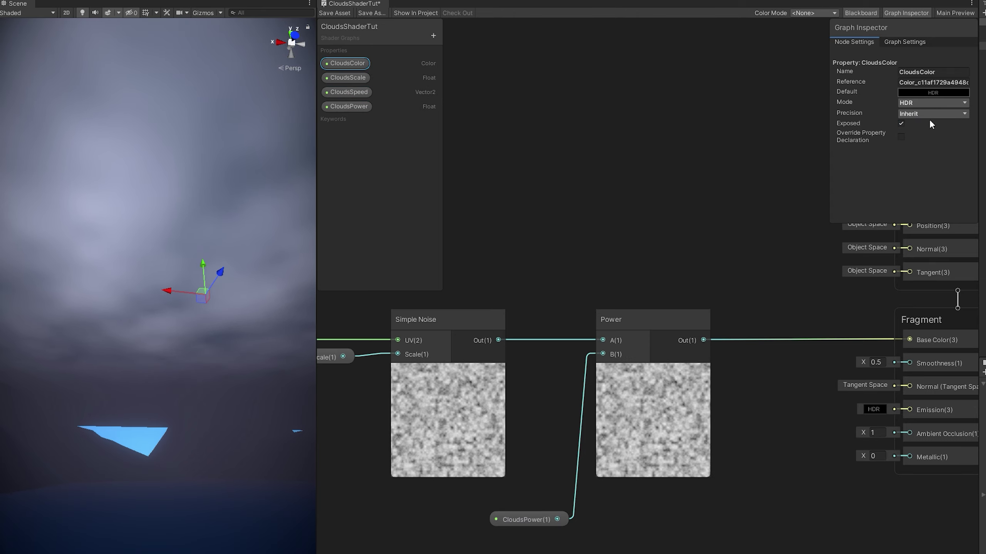
click(931, 93)
click(892, 175)
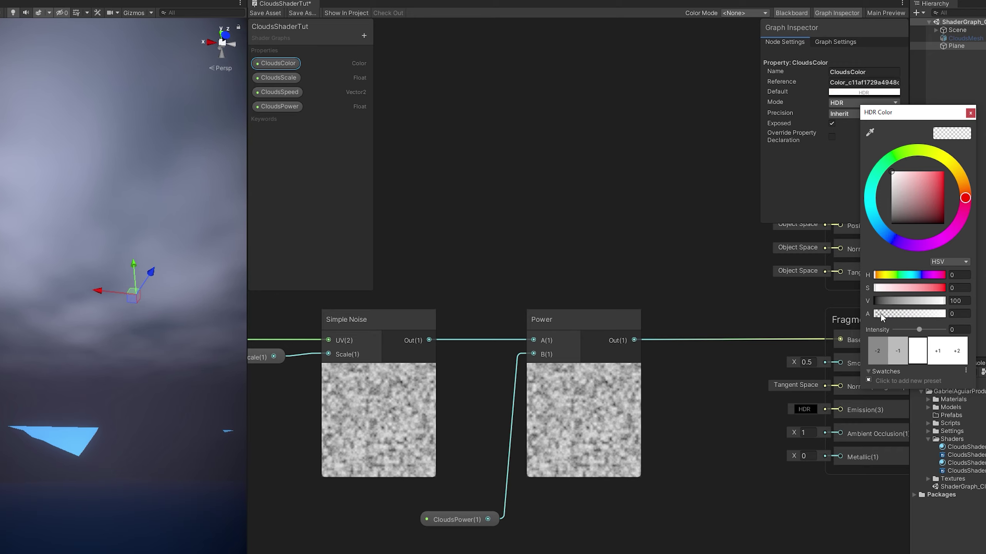
click(970, 112)
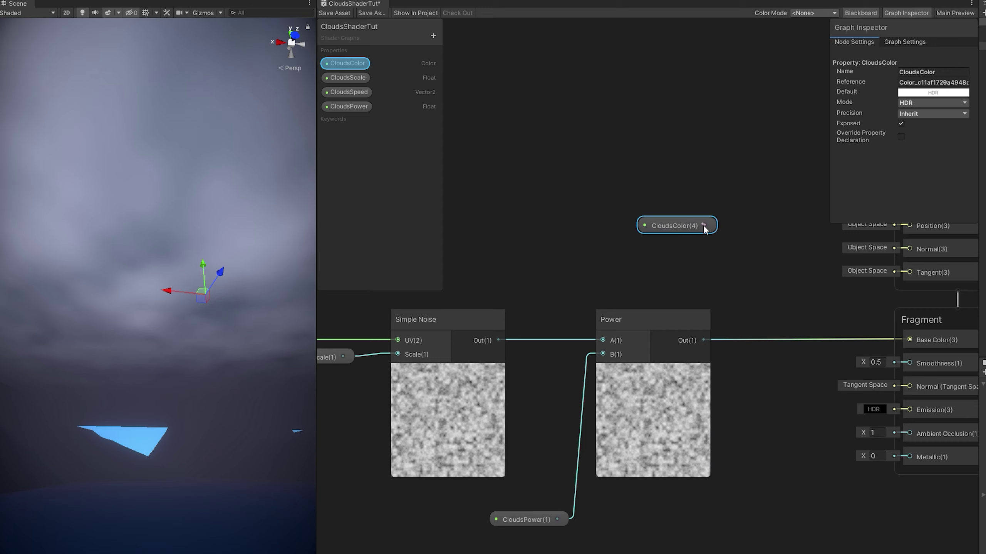
Place CloudsColor in the graph above the Power node and connect it to the A input of a new Multiply node
drag(703, 224, 745, 279)
text(multiply)
click(793, 322)
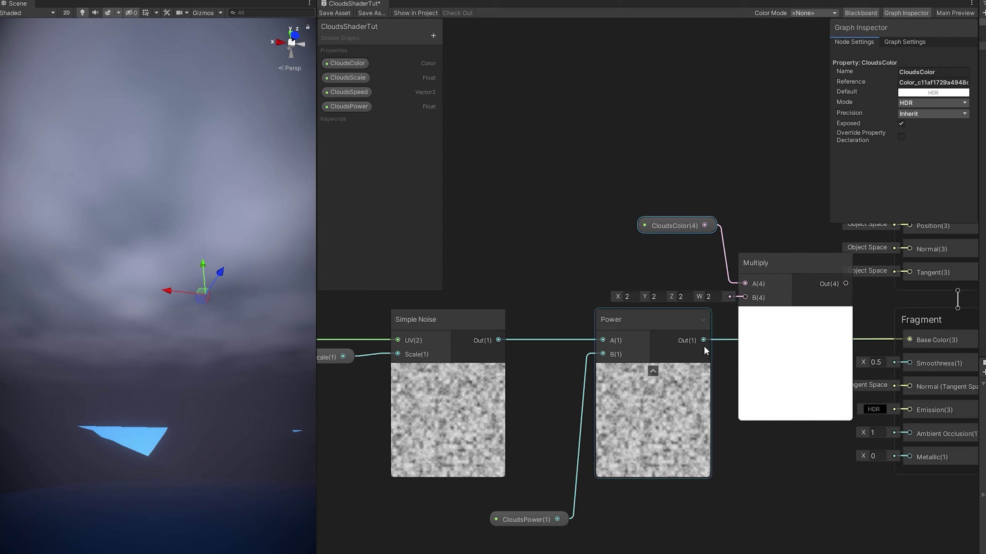
Connect the Power output to the Multiply node's B input and the Multiply output to the fragment Base Color
drag(703, 347, 764, 324)
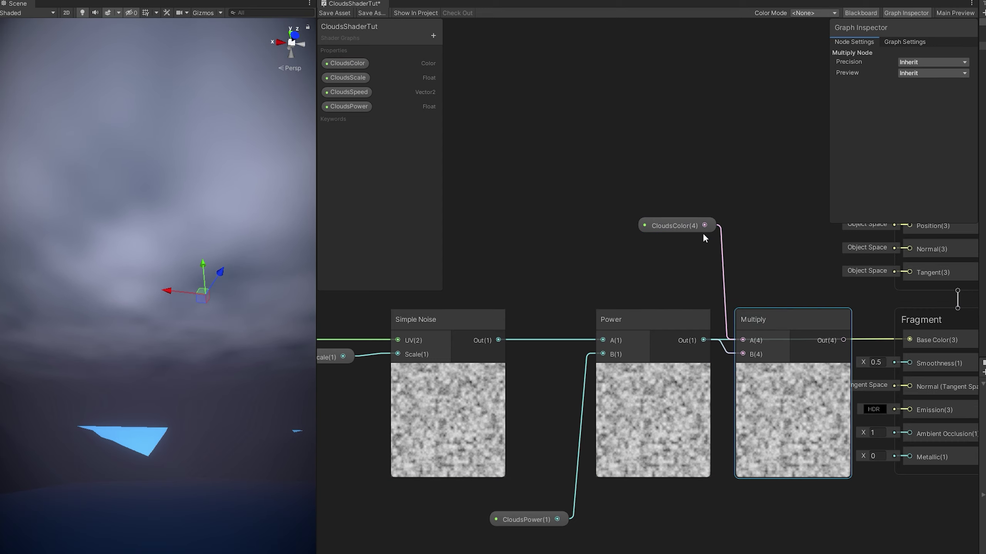
drag(694, 227, 690, 279)
middle_drag(716, 289, 725, 316)
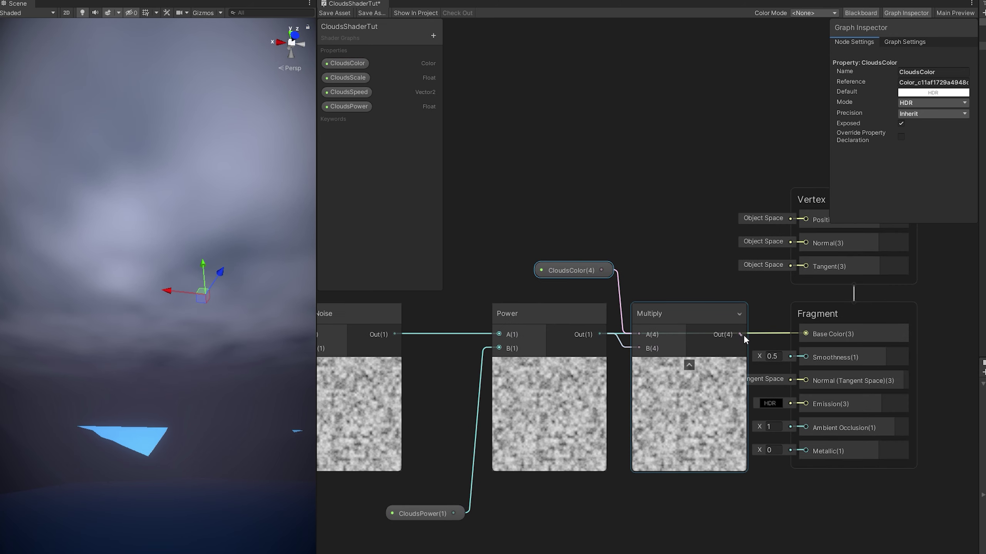
drag(741, 334, 798, 332)
Move CloudsColor, the Multiply node and the Vertex and Fragment stack farther away from the Power node
scroll(585, 342, down, 1)
drag(566, 516, 467, 408)
drag(515, 320, 497, 321)
scroll(548, 398, down, 1)
click(769, 485)
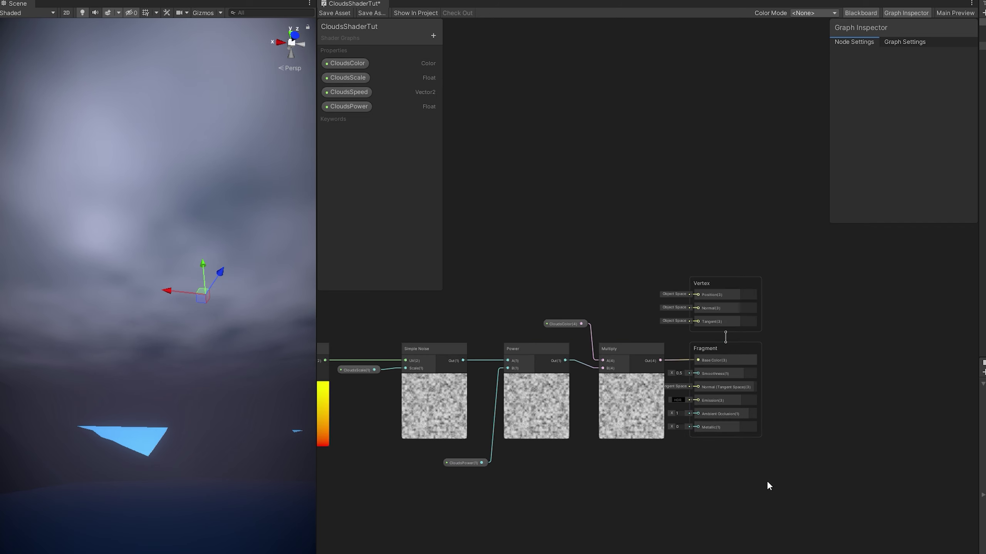
drag(769, 486, 746, 288)
drag(572, 322, 591, 325)
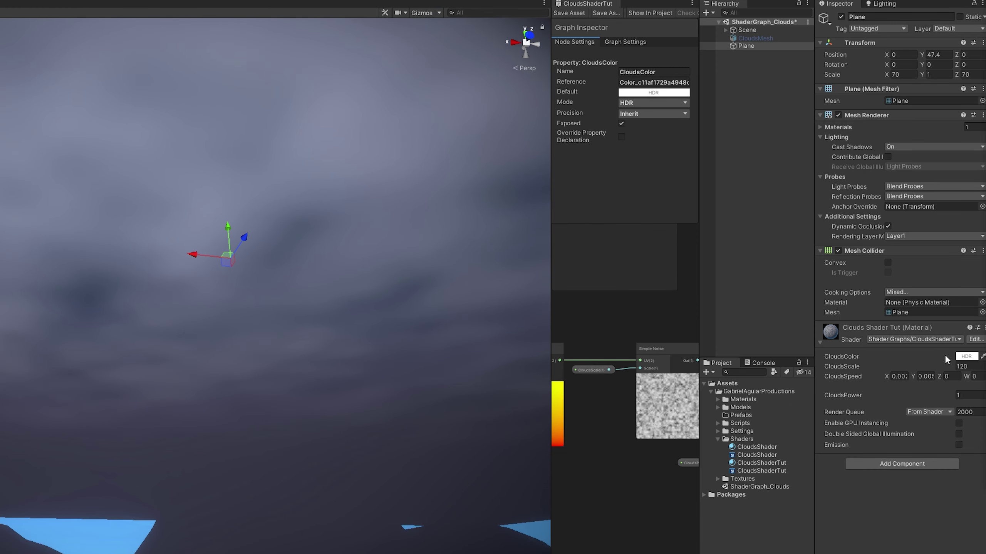
Set the plane material's CloudsColor to HSV 224, 35, 94 with intensity 1.8, and raise CloudsPower to 3.66
click(960, 360)
drag(924, 352, 513, 112)
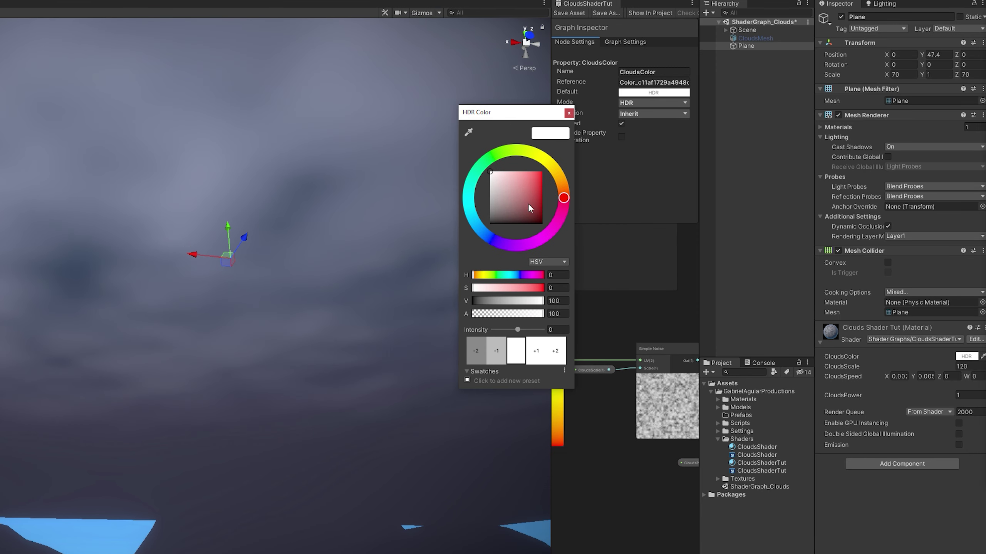
click(480, 233)
mouse_move(495, 197)
mouse_down()
mouse_move(499, 176)
mouse_move(497, 190)
mouse_move(510, 175)
mouse_up()
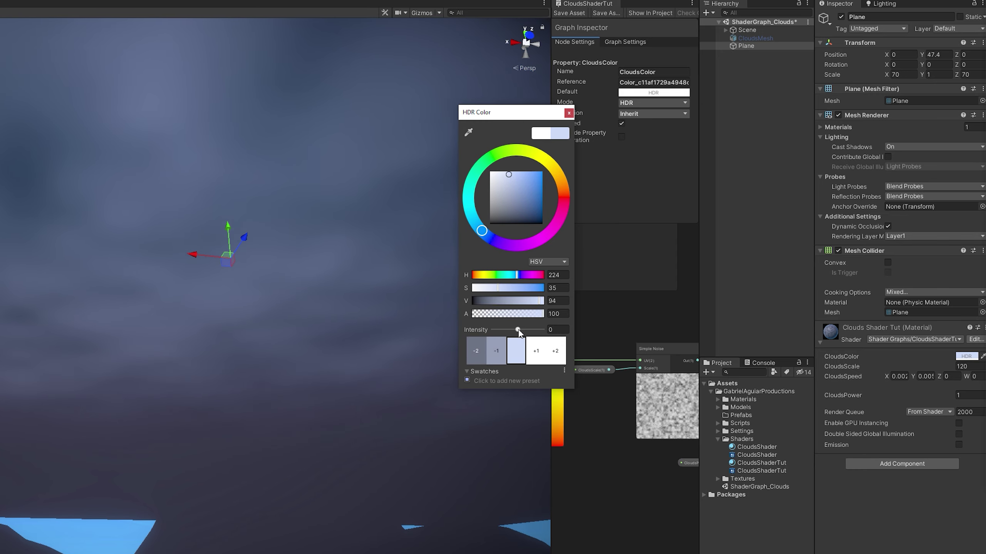
drag(517, 330, 524, 329)
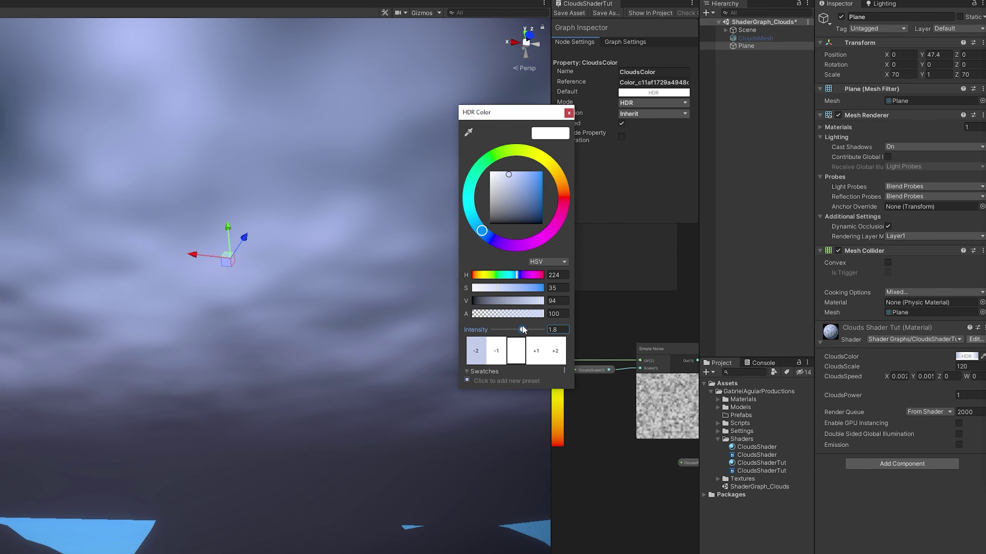
mouse_move(955, 398)
mouse_down()
mouse_move(981, 398)
mouse_move(951, 398)
mouse_move(971, 398)
mouse_up()
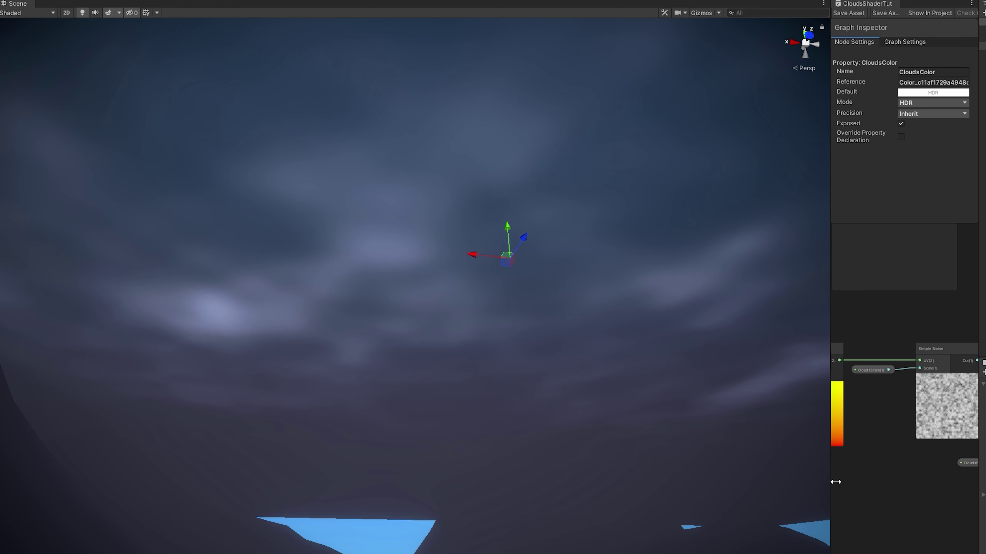
Collapse the color Multiply's preview and create a second Multiply node below it, with the Power output feeding its A input
drag(836, 482, 241, 443)
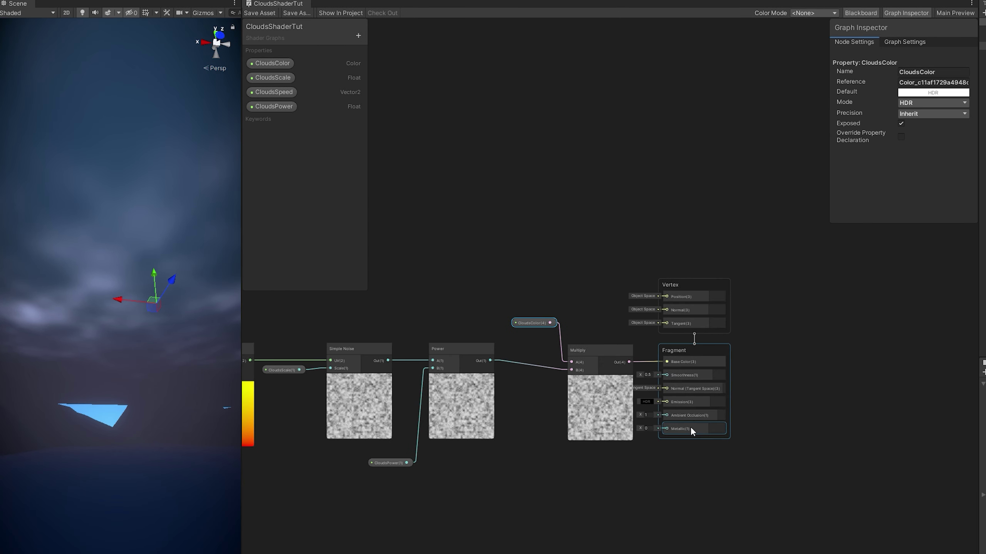
scroll(675, 430, up, 3)
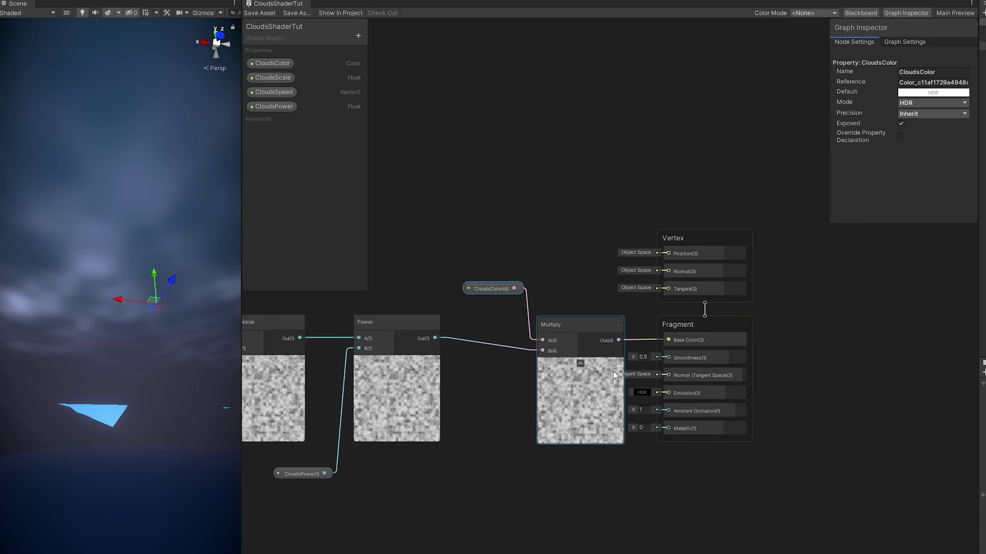
click(580, 364)
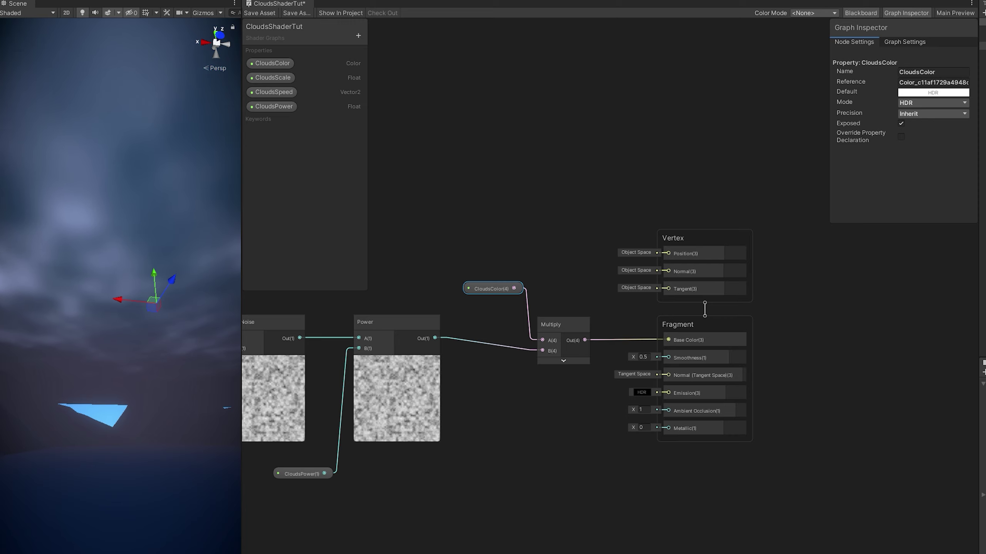
drag(546, 433, 547, 434)
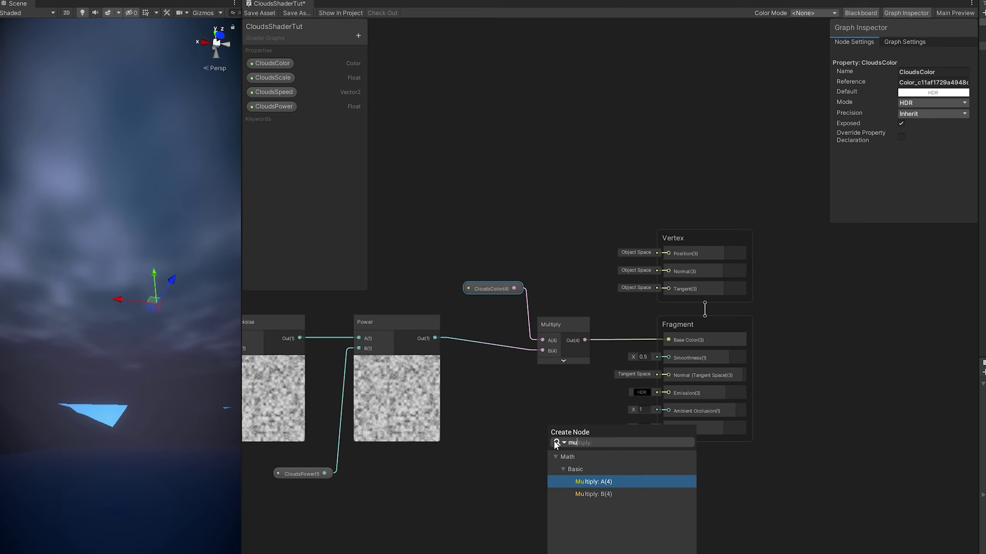
click(590, 479)
scroll(488, 475, up, 2)
scroll(489, 474, up, 1)
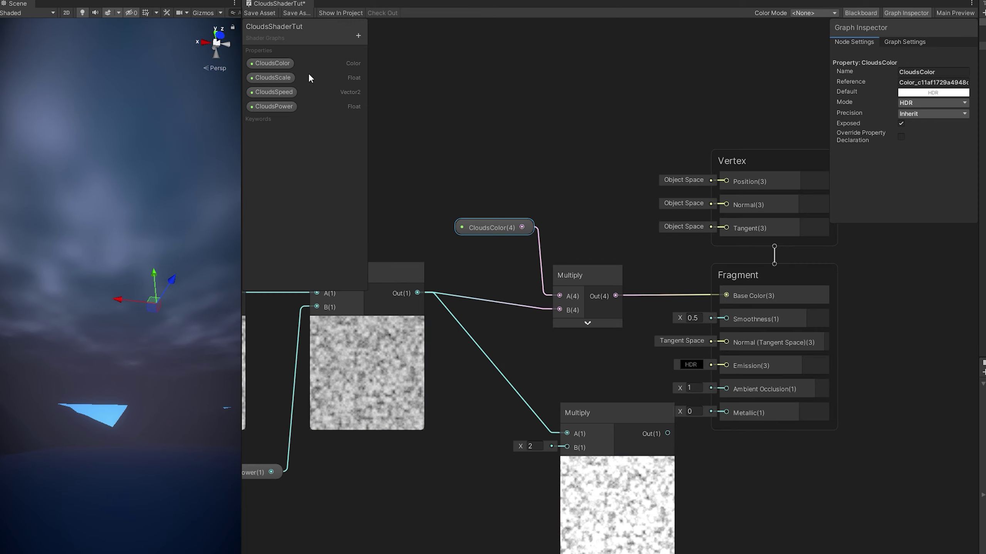
Add a Float property named CloudsAlpha to the shader graph
click(356, 35)
click(370, 40)
text(Cl)
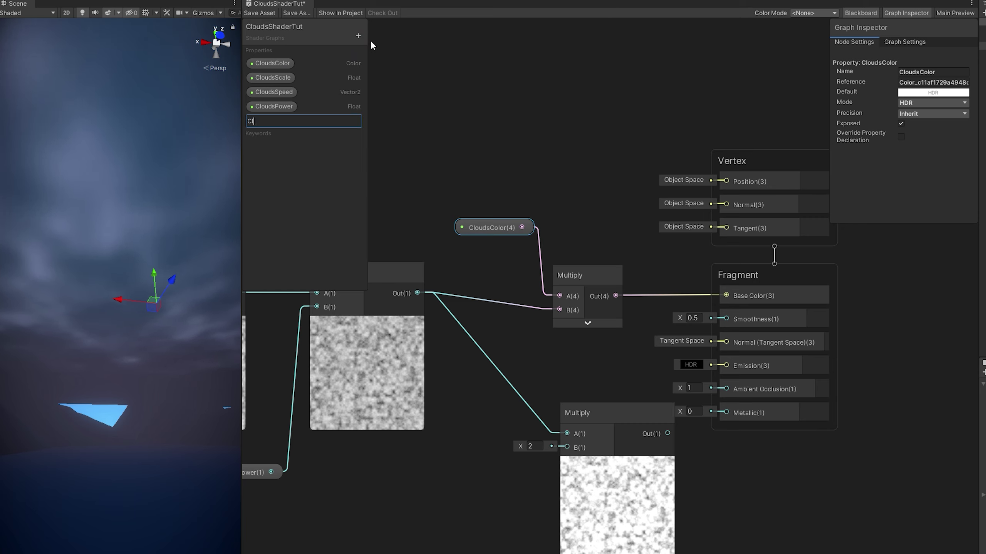
text(oudsAlpha)
key(Return)
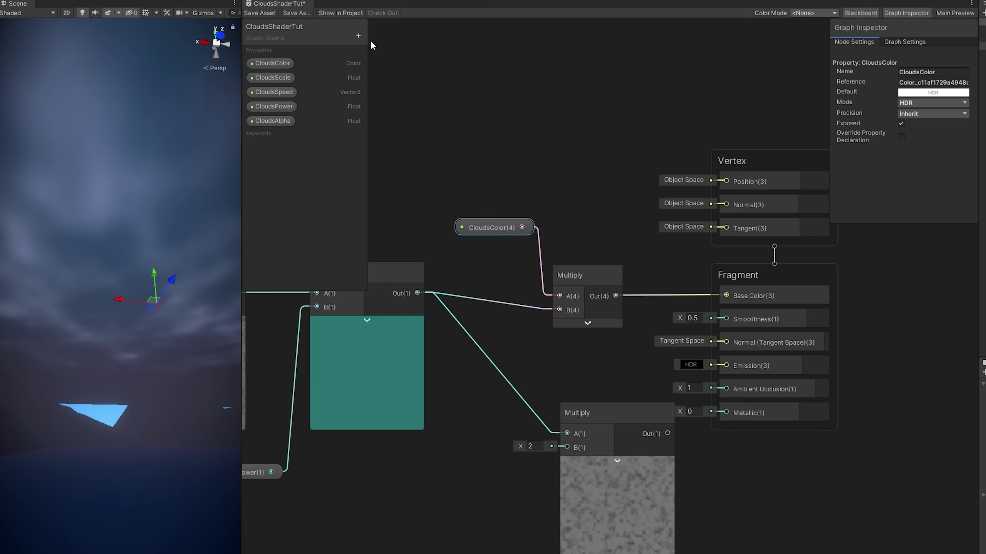
Place CloudsAlpha in the graph, connect it to the second Multiply's B input, and set its default to 1
drag(307, 122, 299, 152)
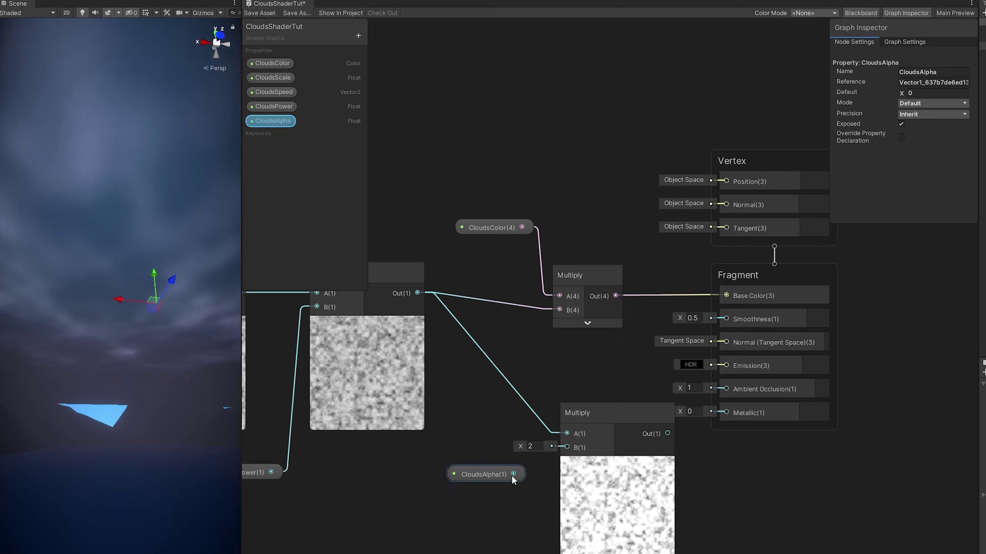
drag(513, 473, 566, 448)
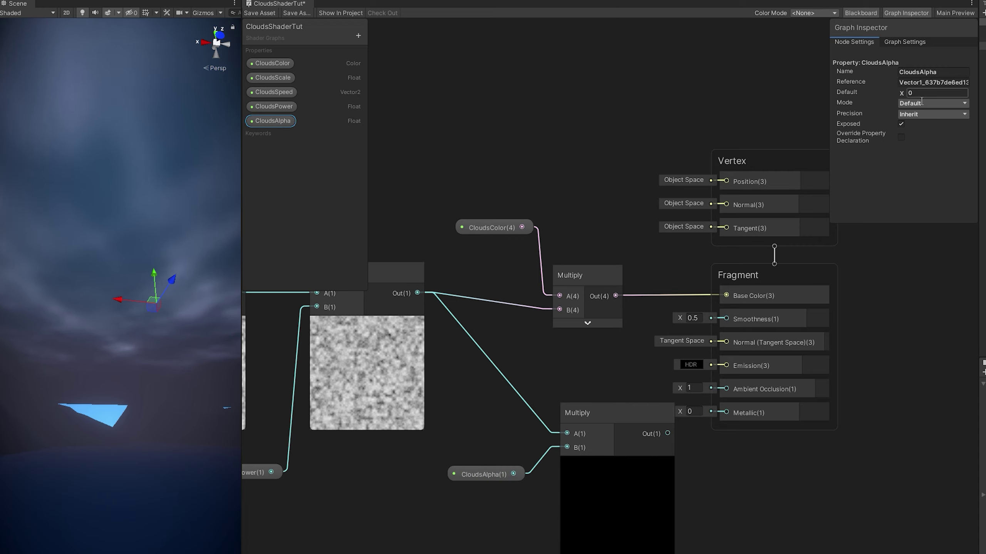
text(1)
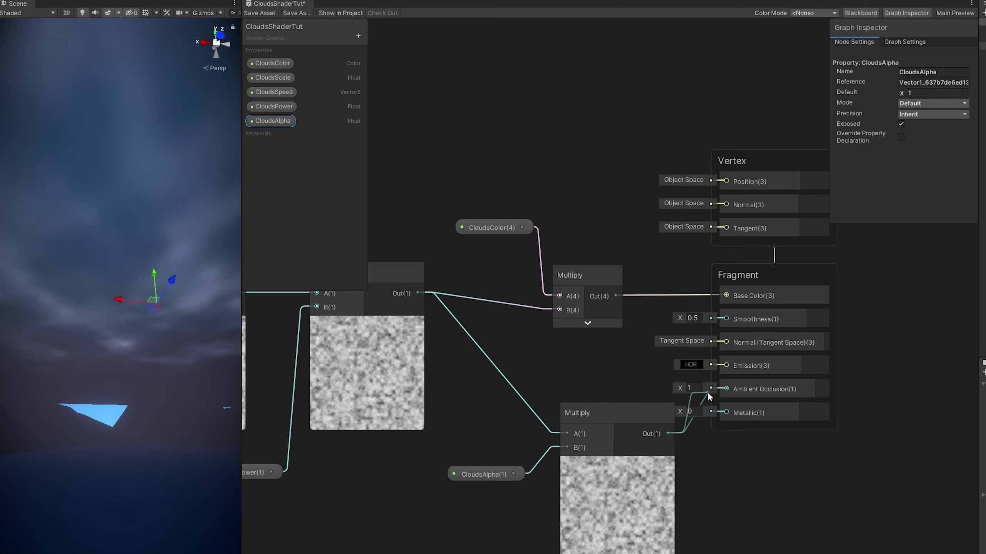
drag(667, 431, 717, 423)
drag(736, 491, 731, 502)
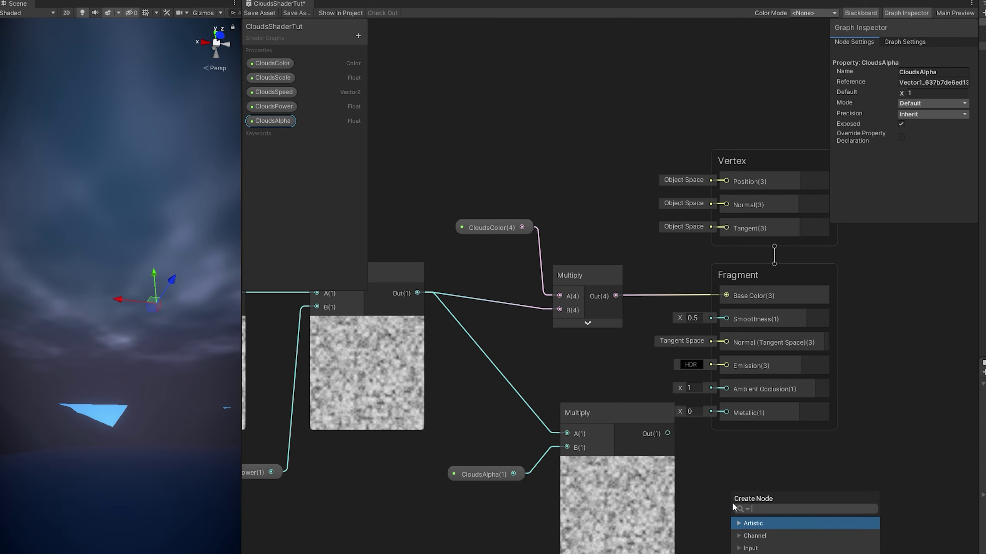
click(812, 453)
click(740, 269)
click(798, 455)
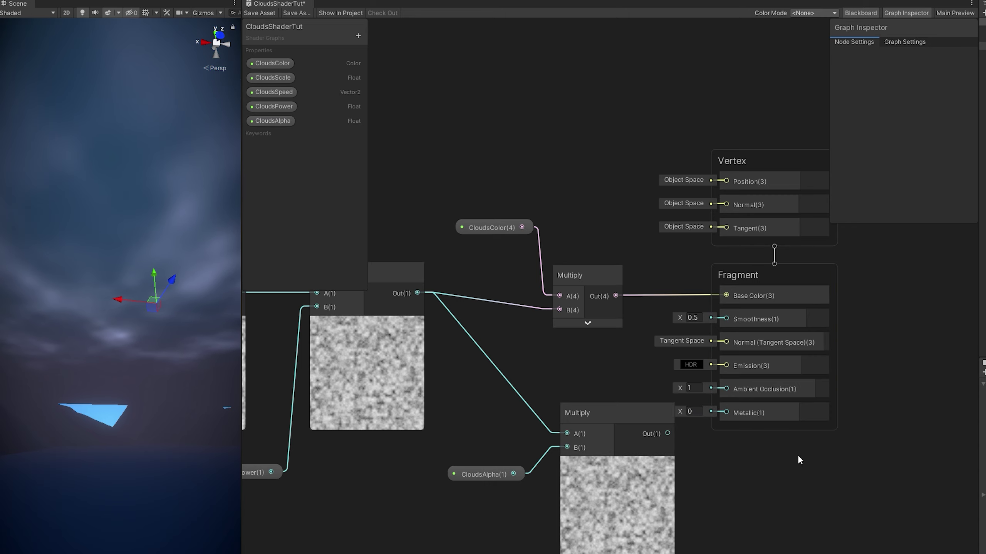
Set the graph's surface type to Transparent, connect the second Multiply's output to the fragment Alpha, and save the asset
middle_drag(797, 455, 689, 452)
click(890, 42)
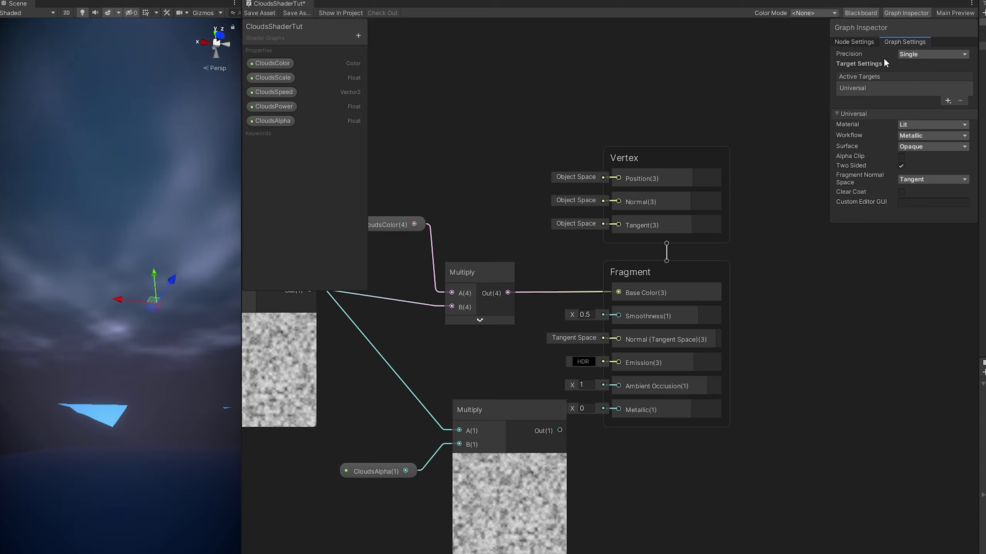
click(912, 146)
click(932, 170)
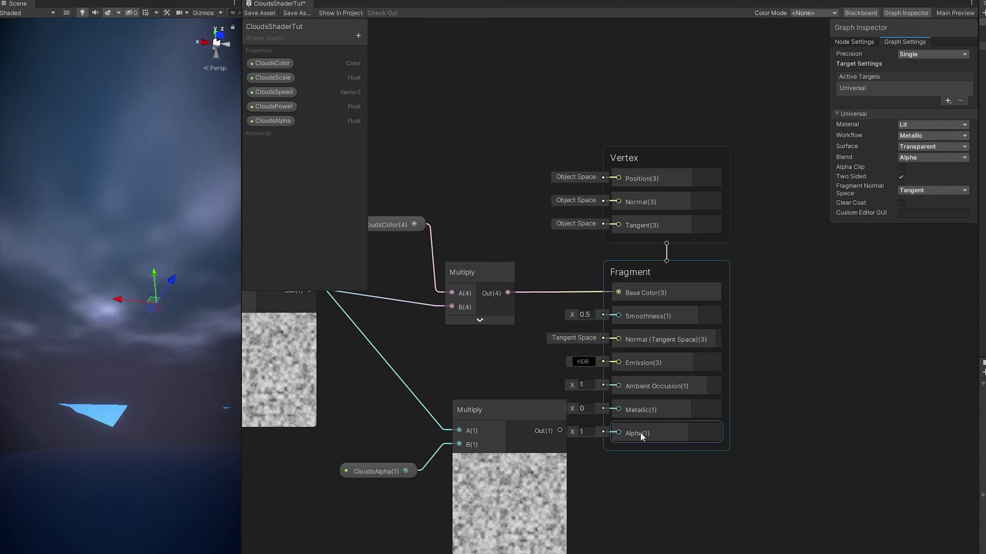
drag(559, 431, 628, 434)
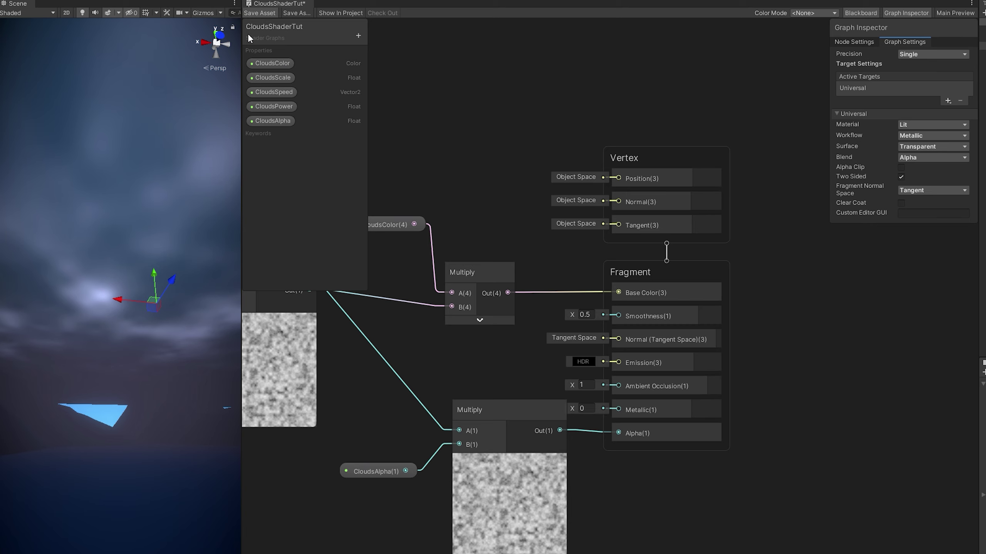
click(259, 13)
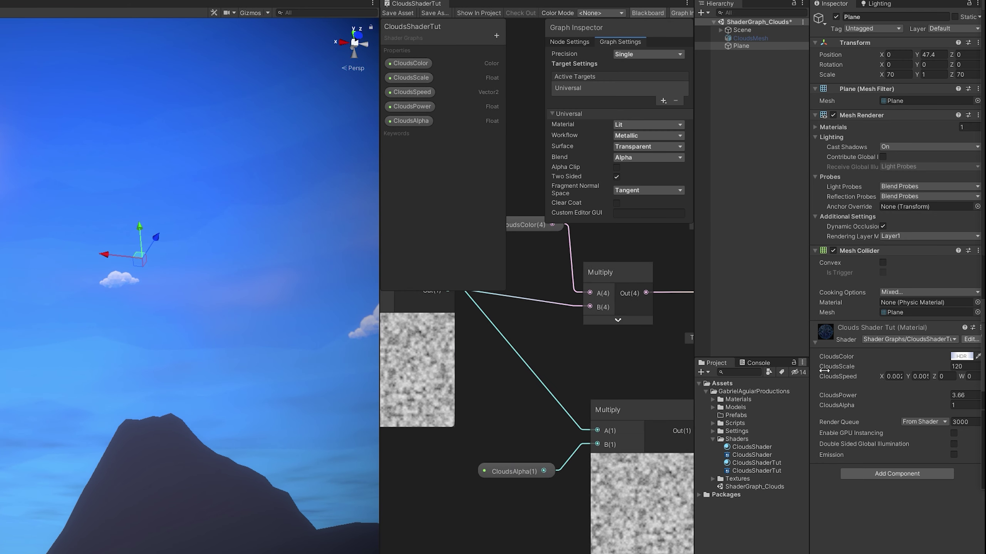
Lower CloudsPower and adjust CloudsAlpha on the plane's material while viewing the clouds against the sky
drag(947, 394, 911, 397)
alt+drag(167, 316, 241, 291)
mouse_move(954, 403)
mouse_down()
mouse_move(935, 406)
mouse_move(983, 409)
mouse_move(967, 424)
mouse_move(941, 402)
mouse_move(950, 405)
mouse_up()
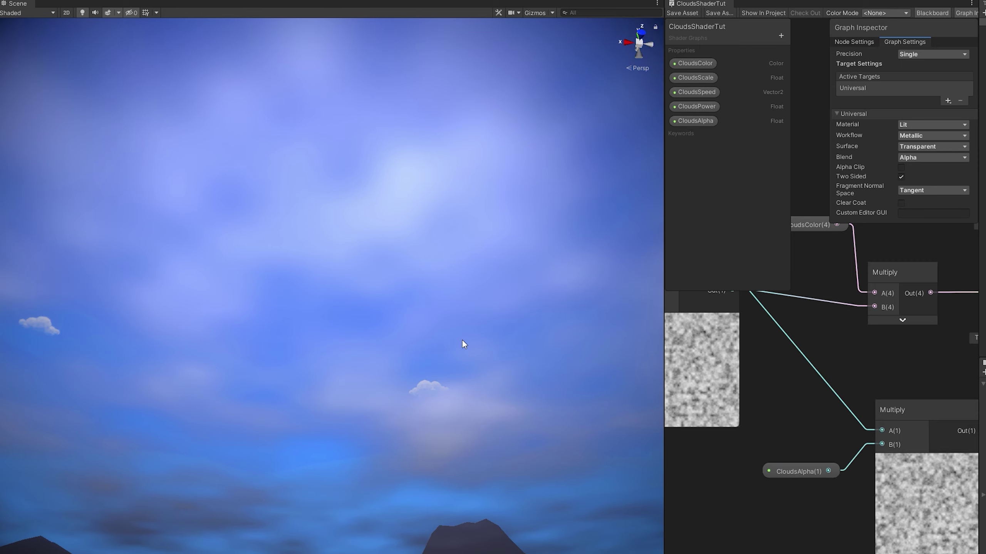
Move all nodes from CloudsSpeed and Time through Simple Noise together, away from the Power node, to free space before it
drag(664, 492, 301, 489)
middle_drag(434, 481, 741, 487)
scroll(741, 487, down, 3)
middle_drag(641, 502, 832, 469)
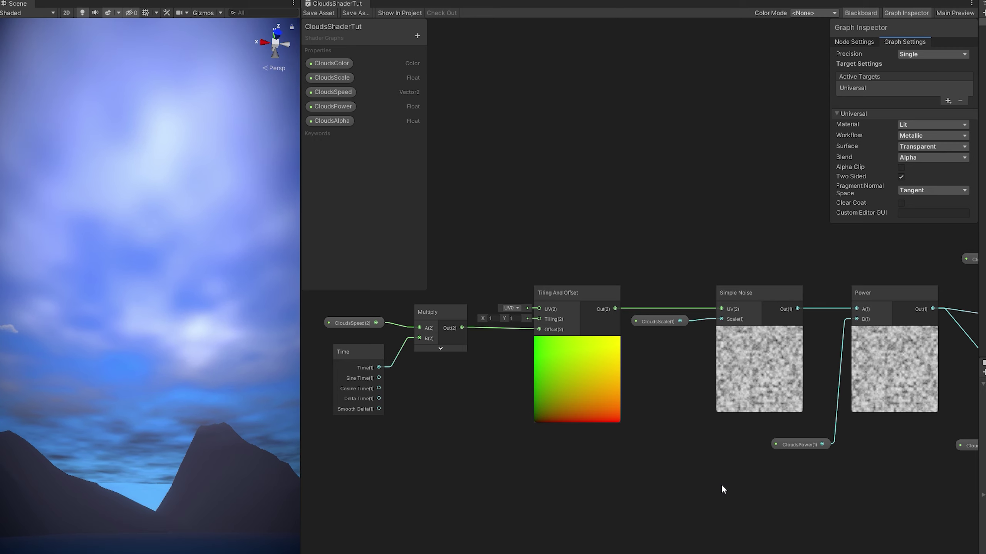
middle_drag(721, 484, 741, 497)
drag(801, 263, 392, 408)
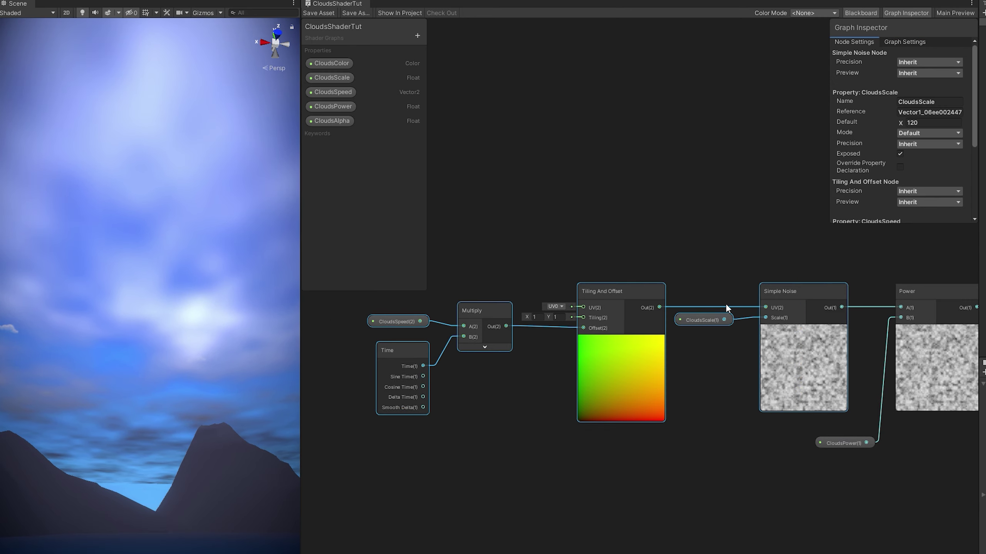
drag(782, 297, 605, 298)
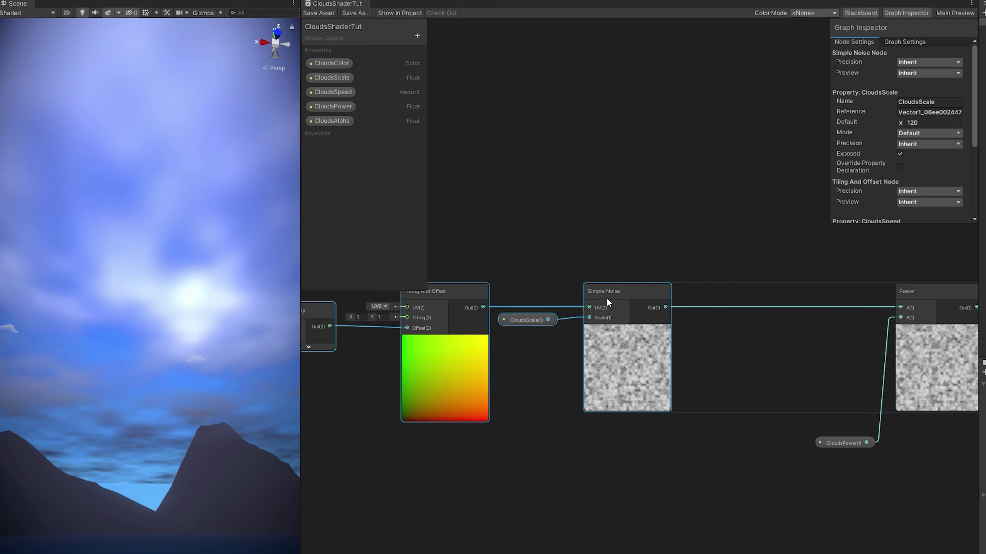
Duplicate the selected node group from CloudsSpeed through Simple Noise and place the copy below the original
middle_drag(578, 493, 828, 408)
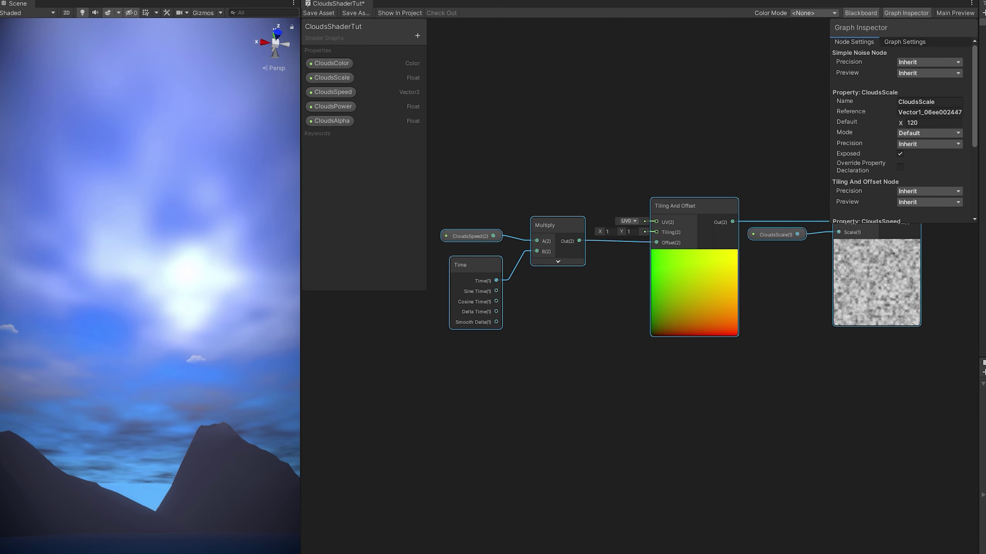
middle_drag(797, 351, 750, 377)
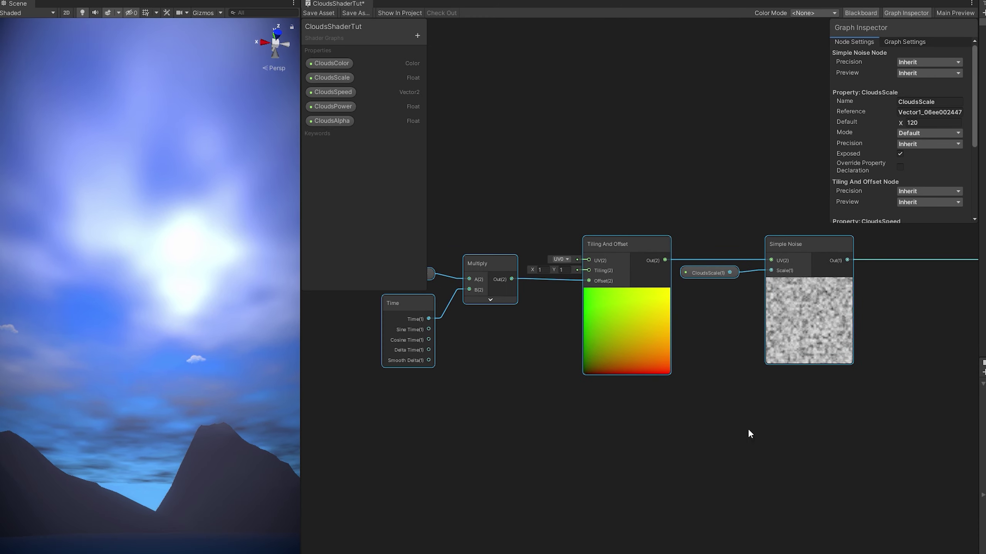
middle_drag(698, 492, 673, 425)
key(ctrl+d)
drag(748, 412, 583, 422)
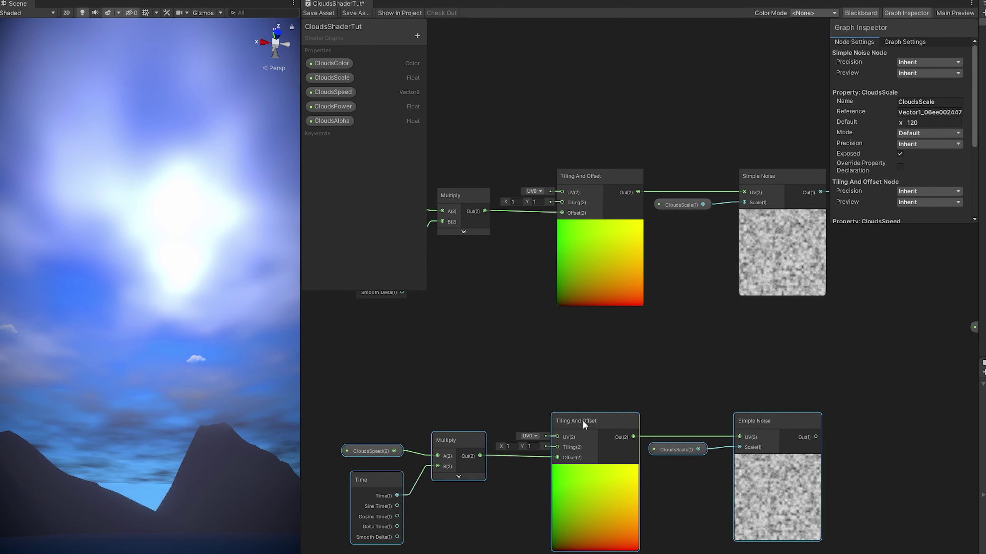
Delete the CloudsScale node from the duplicated noise group
click(661, 371)
click(675, 445)
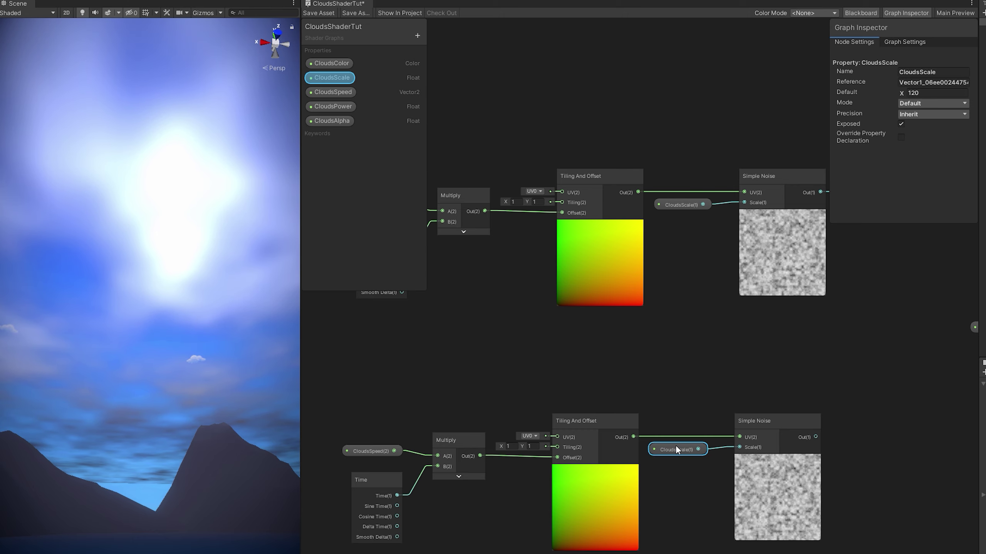
scroll(693, 442, up, 1)
key(Delete)
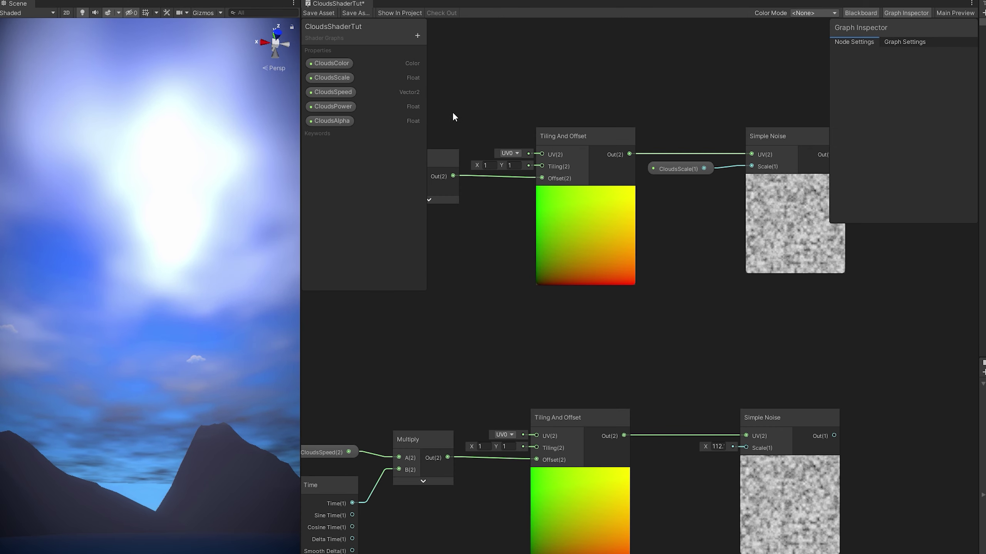
Add a Float property named DistortScale with default 60 and connect it to the Scale input of the duplicated Simple Noise node
click(417, 35)
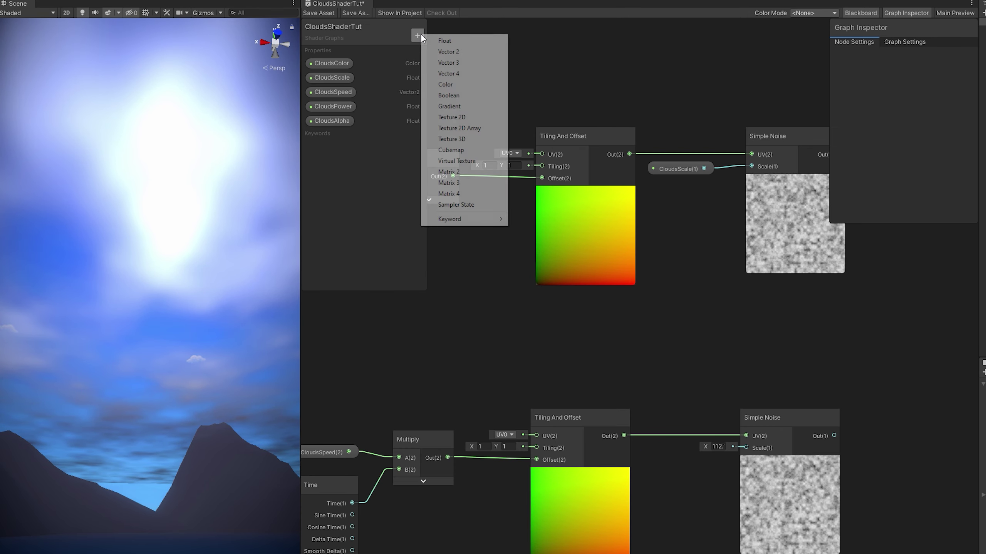
click(443, 40)
text(Di)
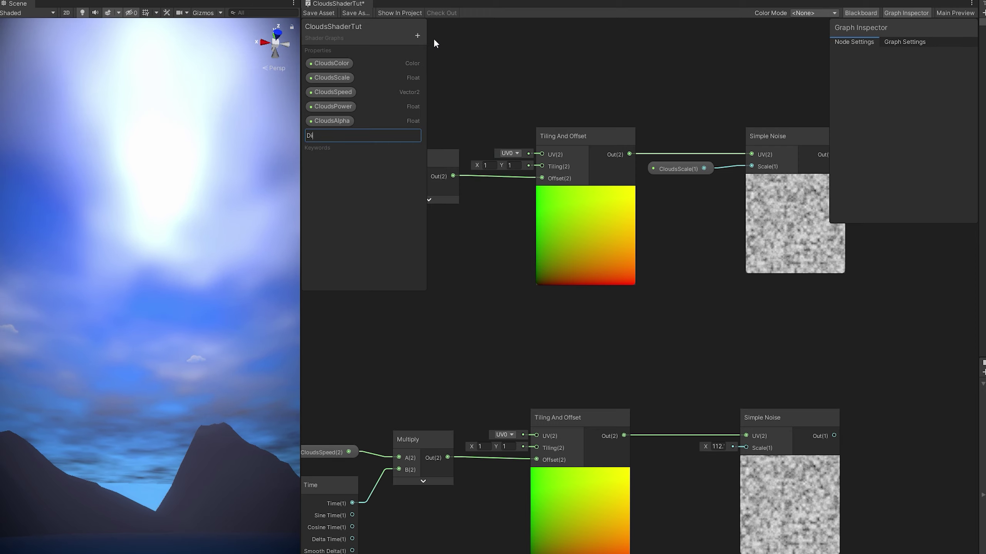
text(stortScale)
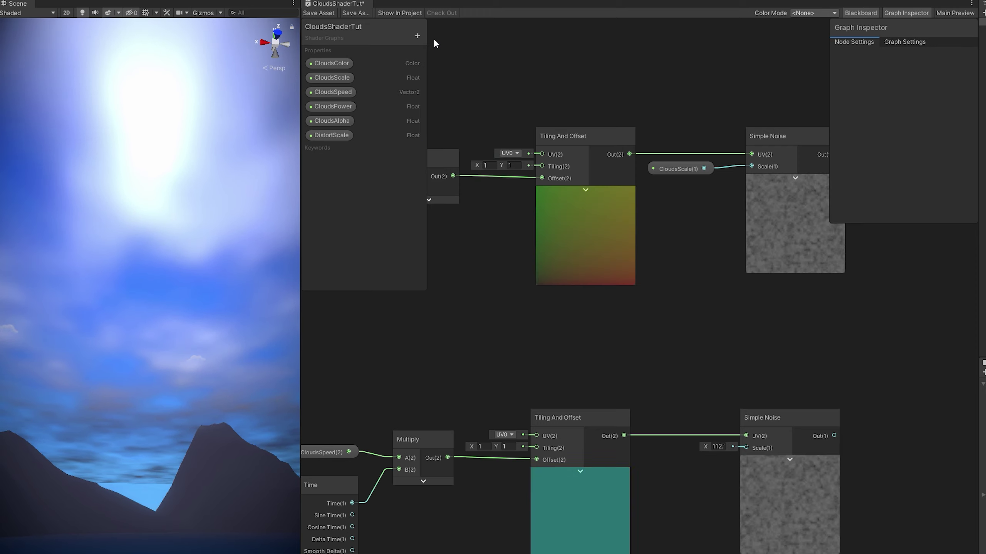
click(351, 135)
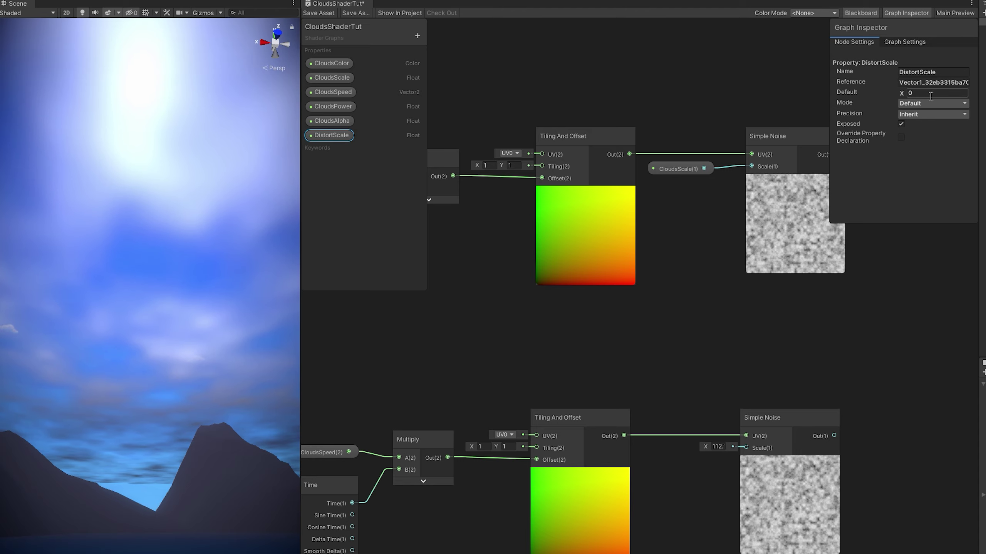
drag(351, 136, 756, 448)
drag(689, 501, 679, 478)
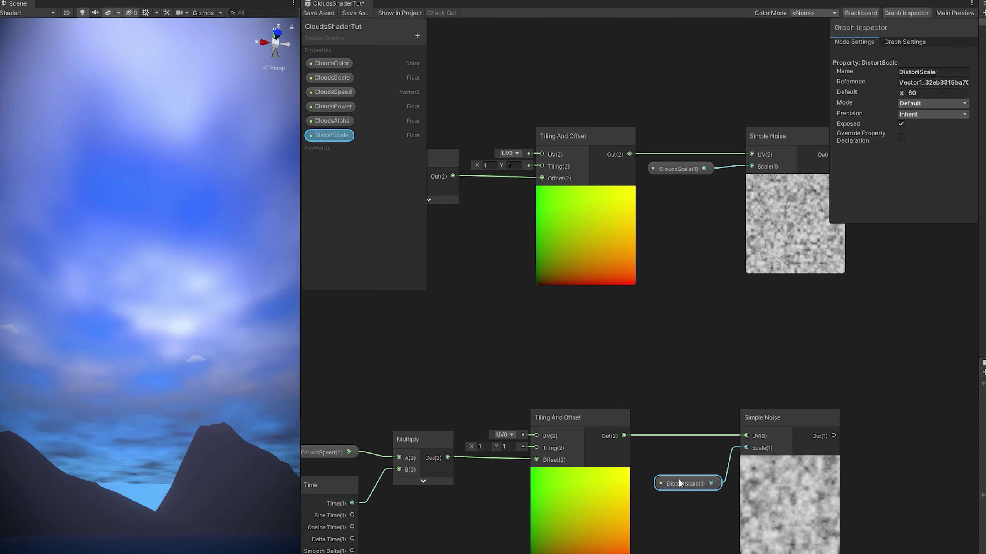
Delete the CloudsSpeed node from the duplicated noise group
middle_drag(586, 376, 775, 350)
click(508, 430)
key(Delete)
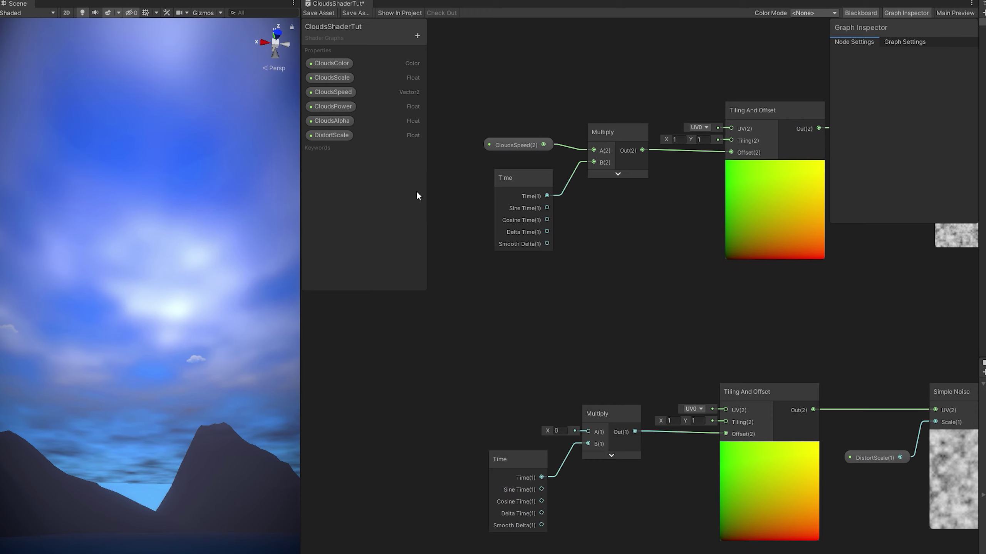
Add a Vector 2 property named DistortSpeed and connect it to the A input of the duplicated group's Multiply node
click(417, 35)
click(432, 47)
text(D)
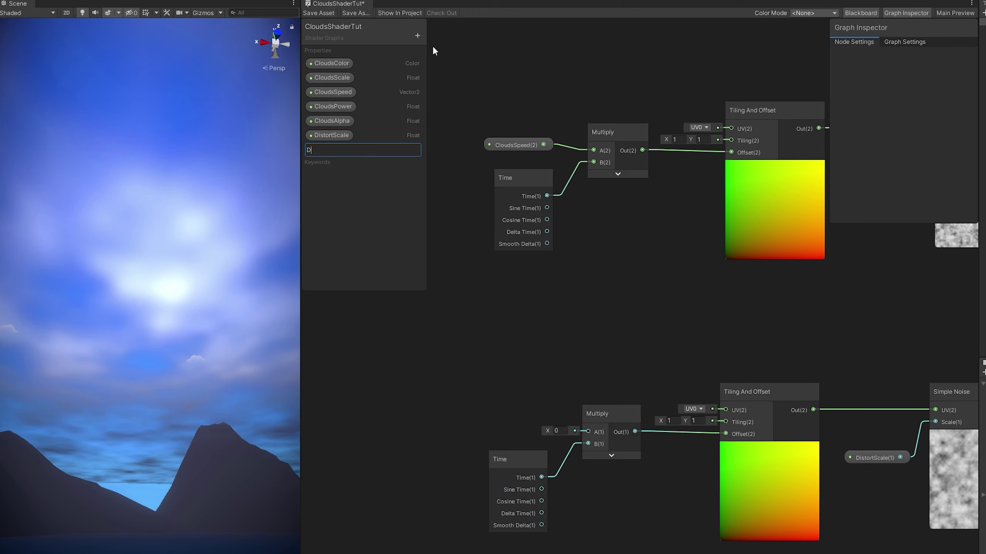
text(istortSpeed)
key(Return)
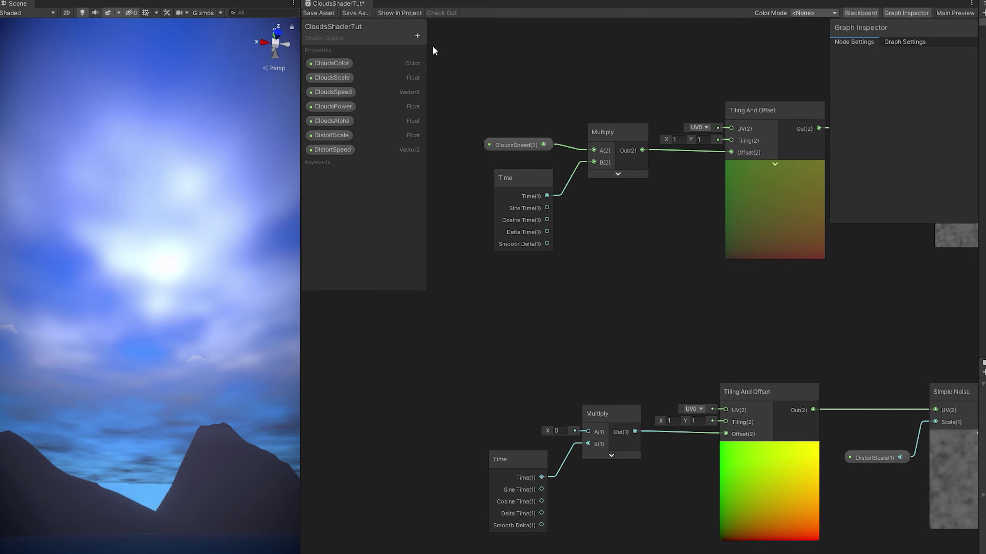
drag(338, 149, 495, 396)
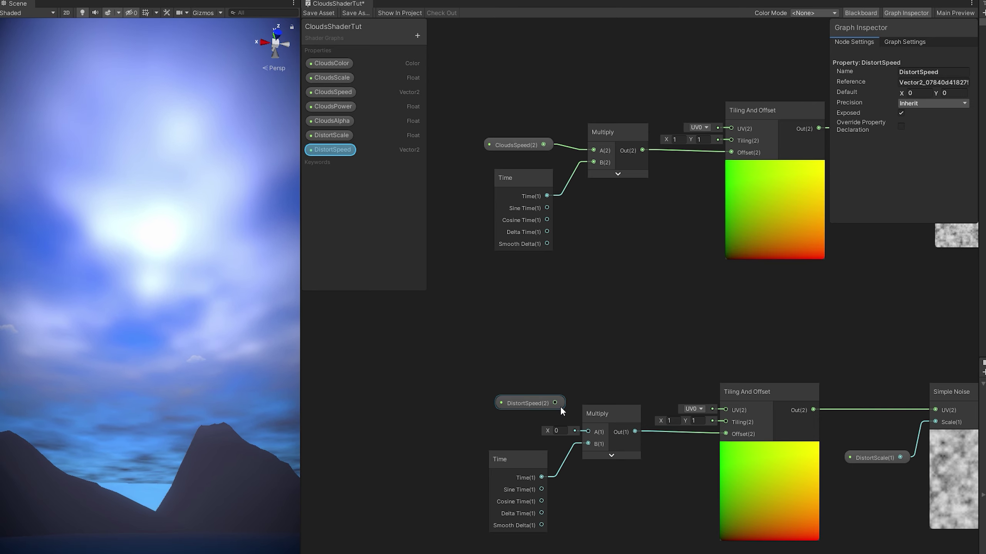
drag(556, 403, 588, 432)
drag(530, 404, 520, 413)
Create a Multiply node that combines the original Simple Noise output as A with the duplicated Simple Noise output as B
middle_drag(687, 394, 478, 386)
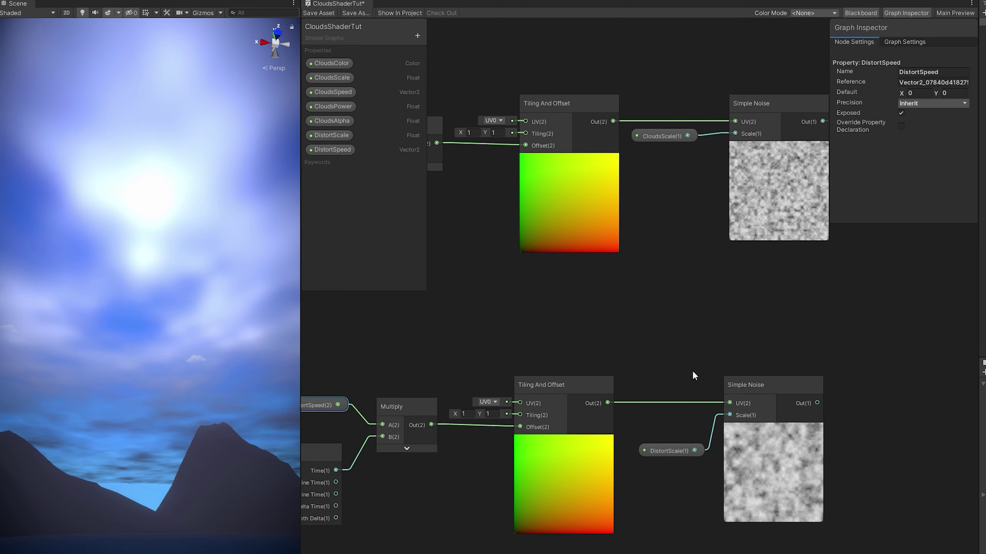
middle_drag(718, 347, 566, 403)
drag(652, 464, 685, 434)
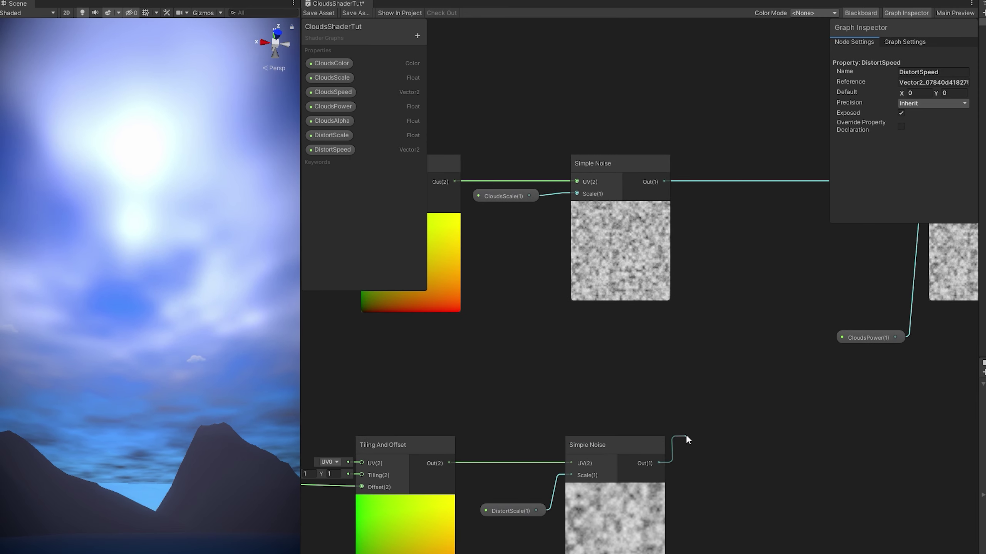
text(mul)
key(Down)
key(Return)
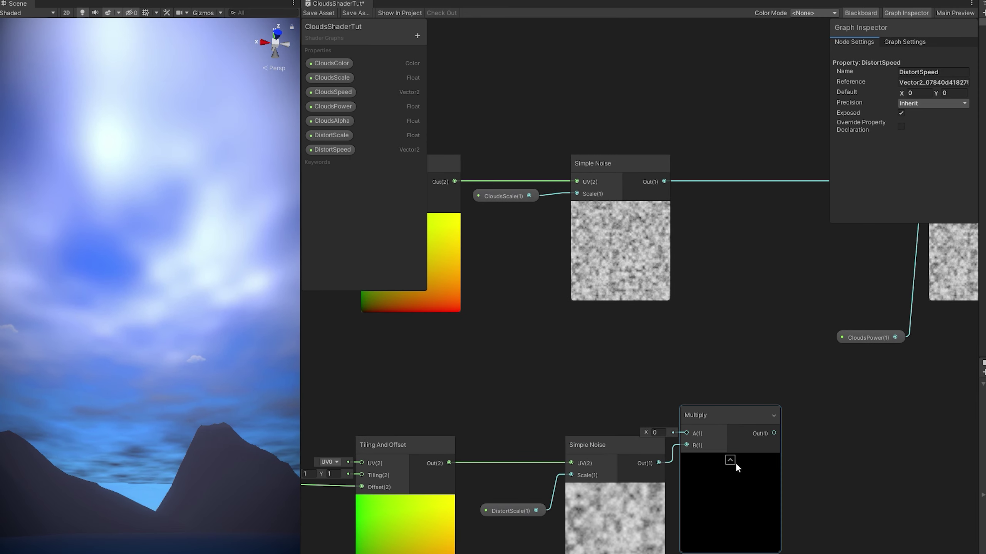
drag(672, 181, 704, 433)
Connect the new Multiply node's output to the Power node's A input and save the shader asset
middle_drag(796, 441, 682, 460)
drag(682, 458, 819, 200)
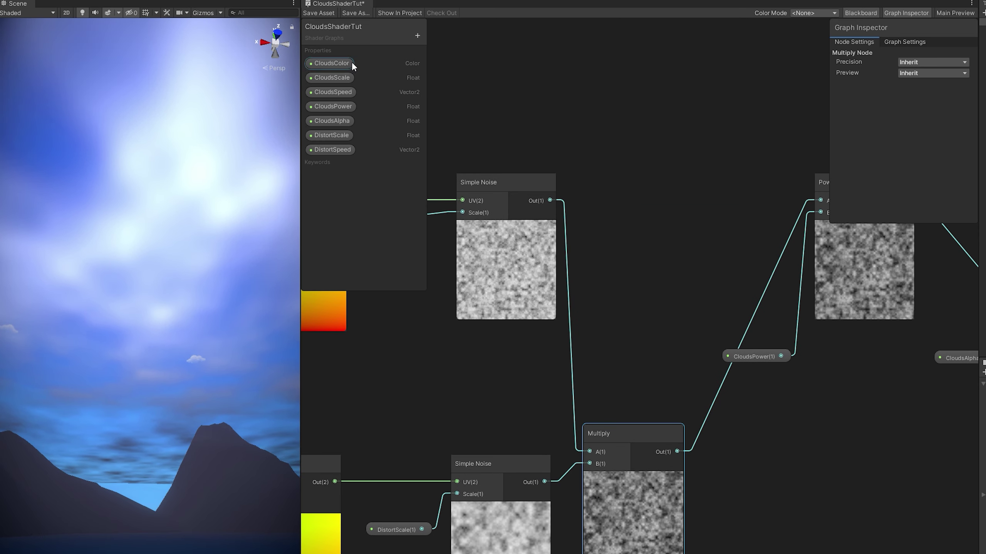
click(318, 12)
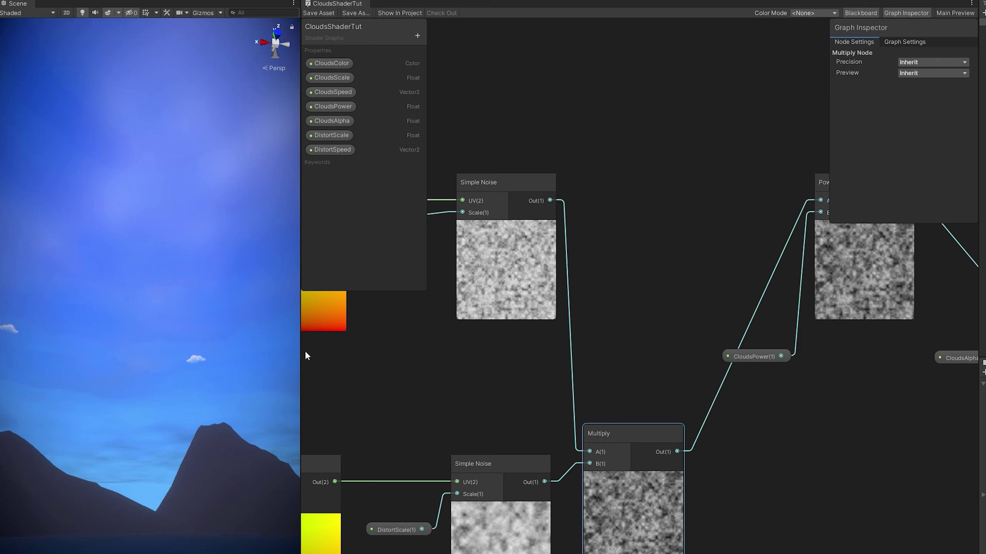
Select the Plane, enlarge the scene view, and set the material's DistortSpeed Y to 0.01
drag(305, 354, 536, 353)
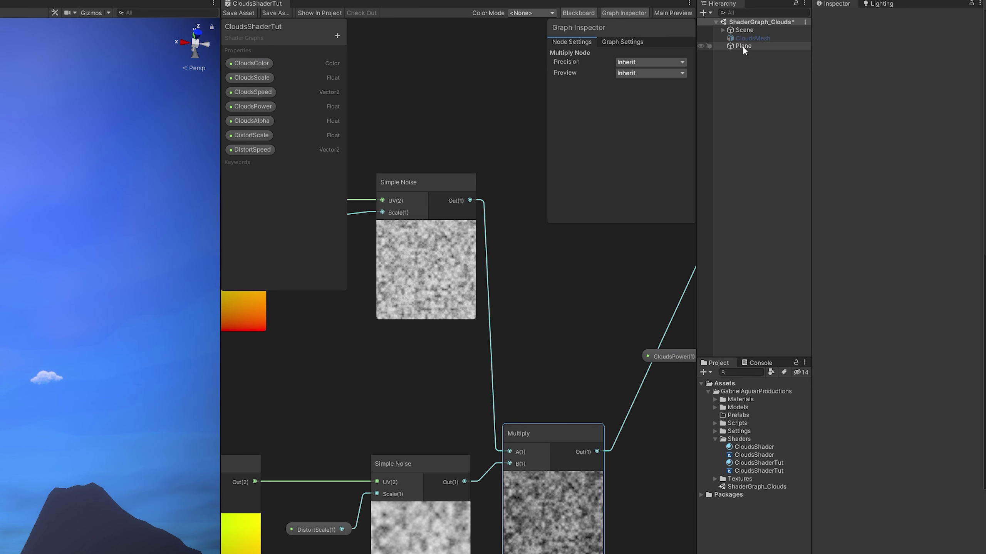
click(742, 45)
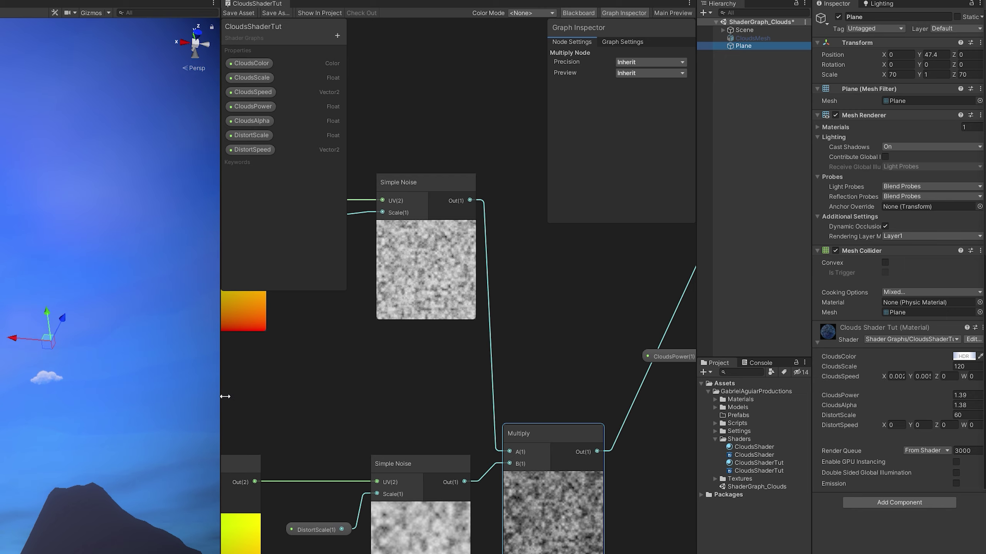
drag(225, 397, 507, 395)
right_drag(421, 383, 559, 405)
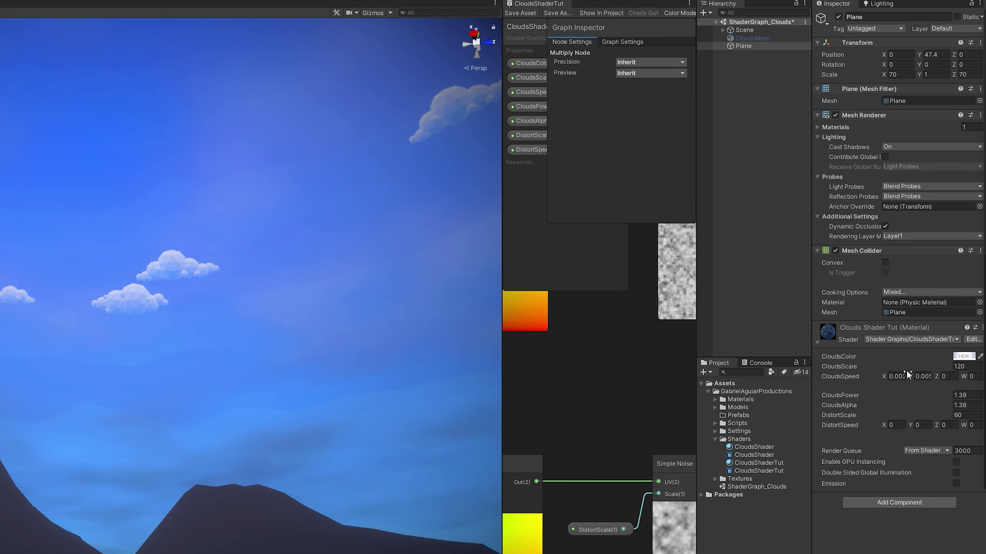
click(921, 425)
text(.01)
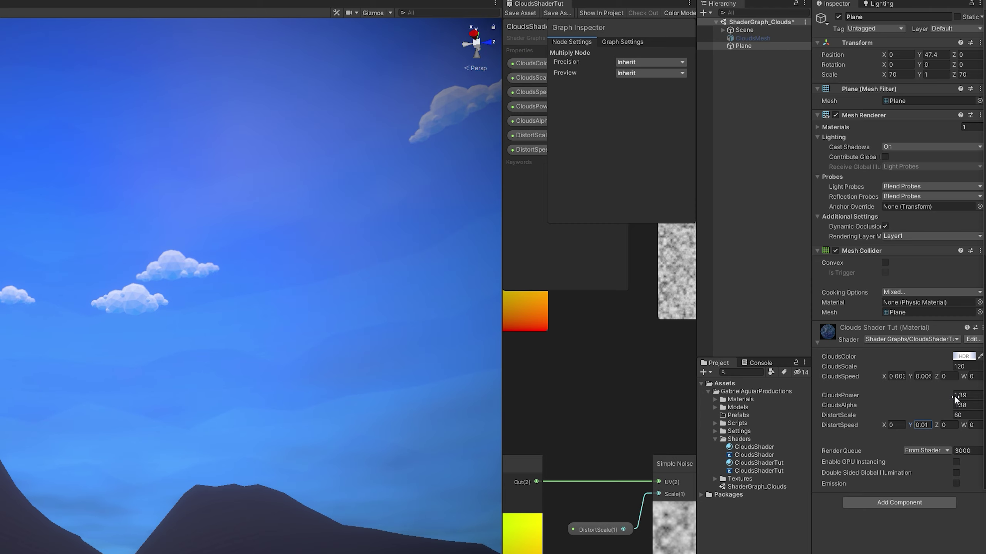
Set the material's CloudsPower to 0.44 and CloudsAlpha to 2.09
mouse_move(953, 395)
mouse_down()
mouse_move(935, 399)
mouse_move(958, 410)
mouse_up()
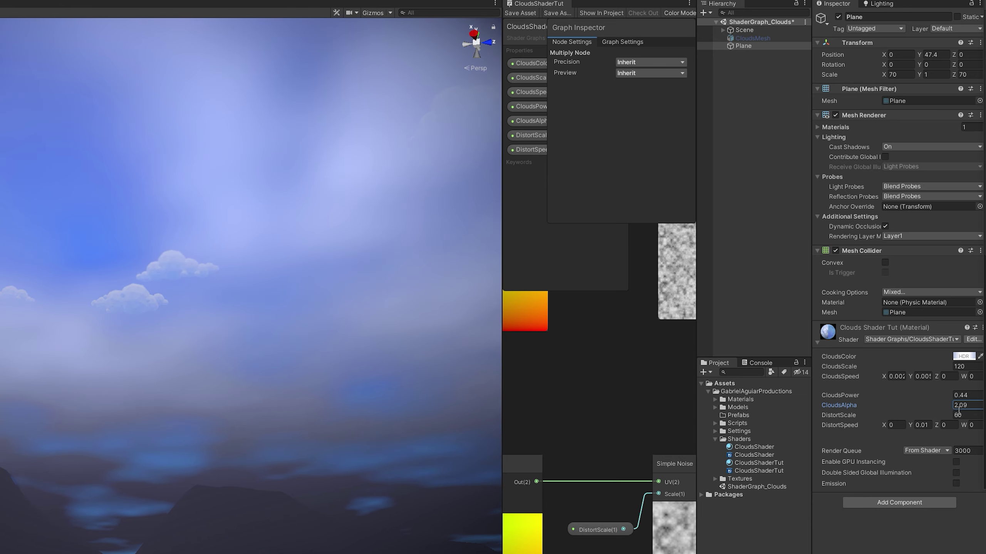
right_drag(211, 462, 99, 481)
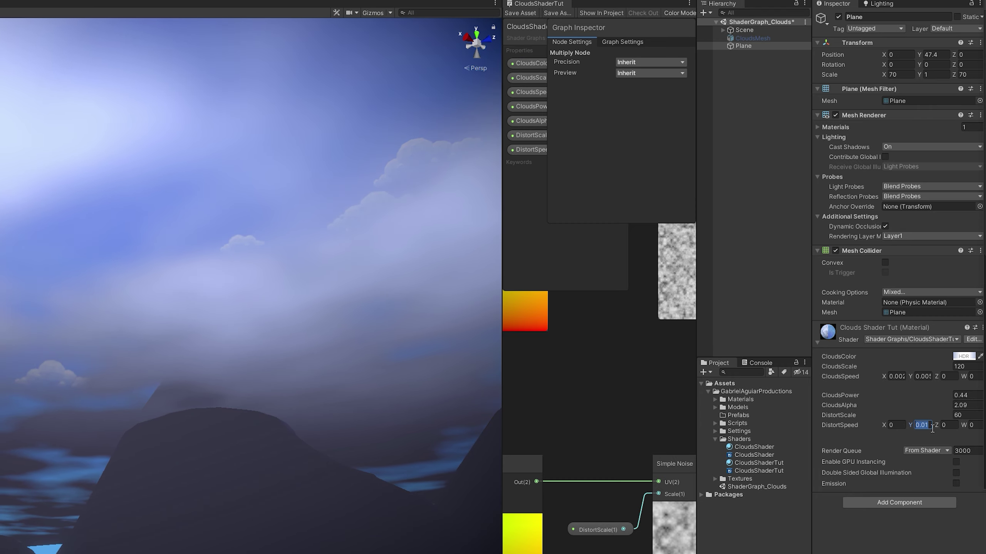
Try DistortSpeed X values of 0.05 and 0.005, and settle on X 0.01 with Y 0.005
click(902, 427)
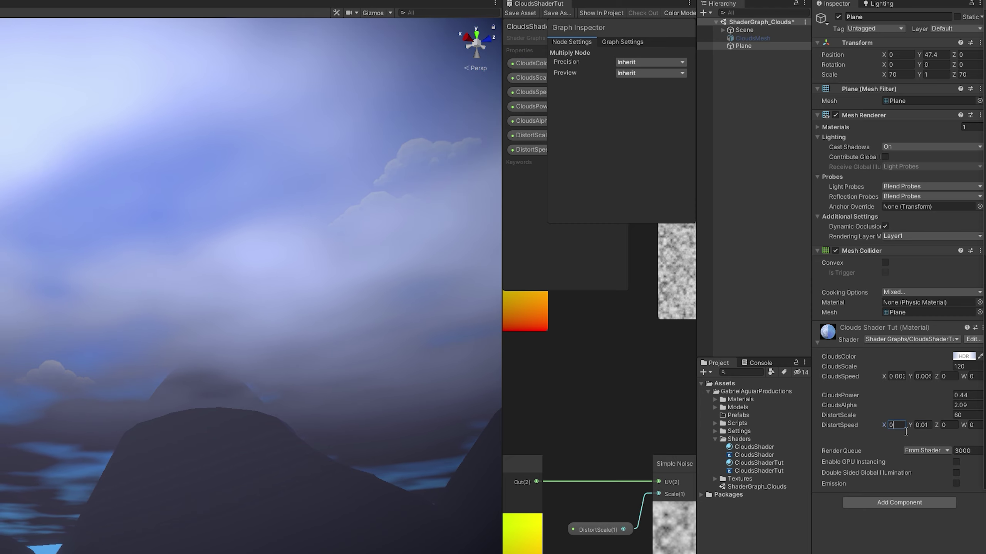
text(0.05)
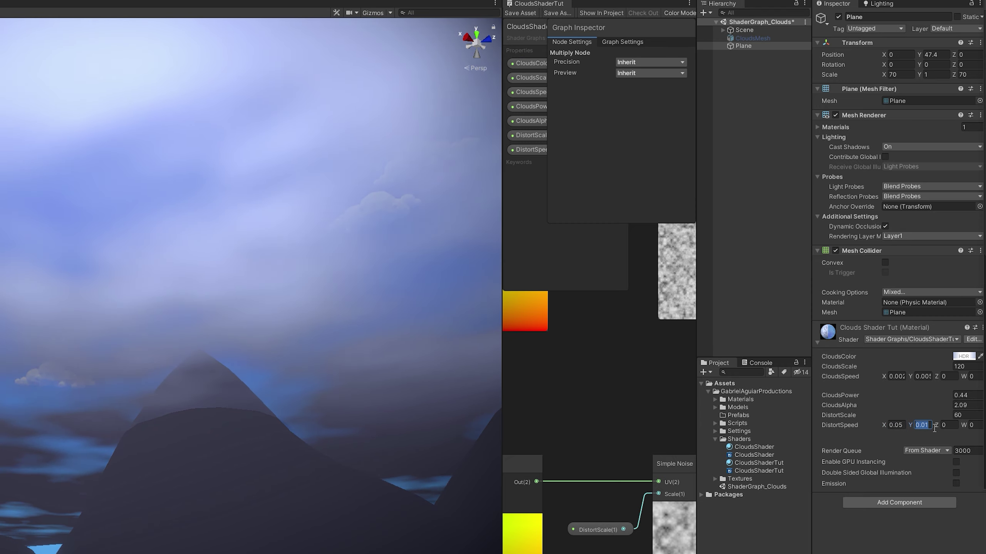
click(929, 426)
text(0.005)
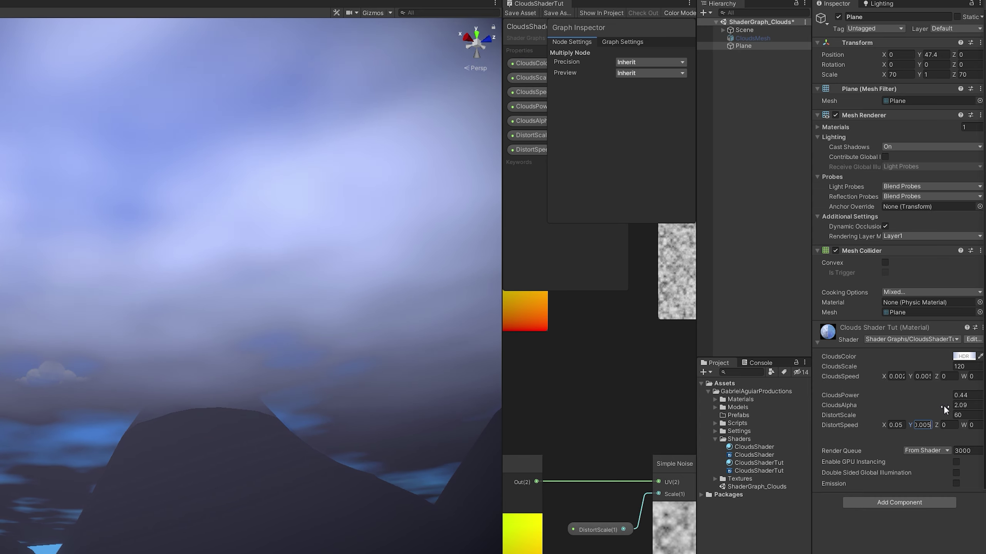
click(902, 426)
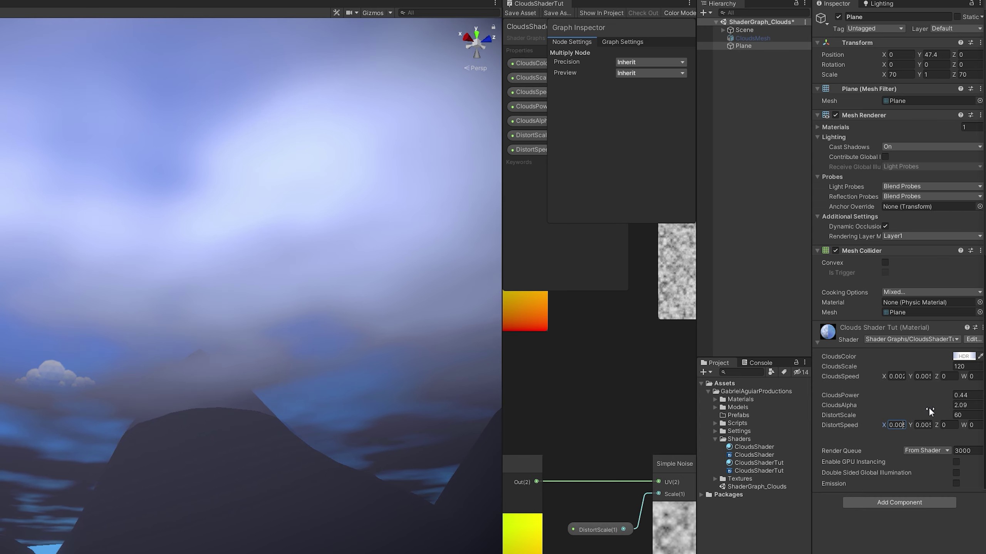
key(BackSpace)
text(05)
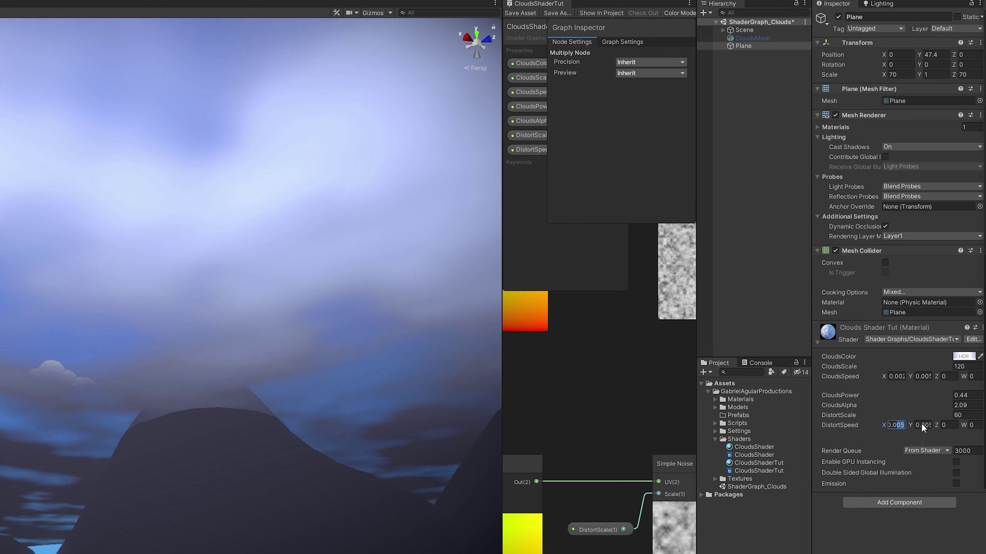
text(0.01)
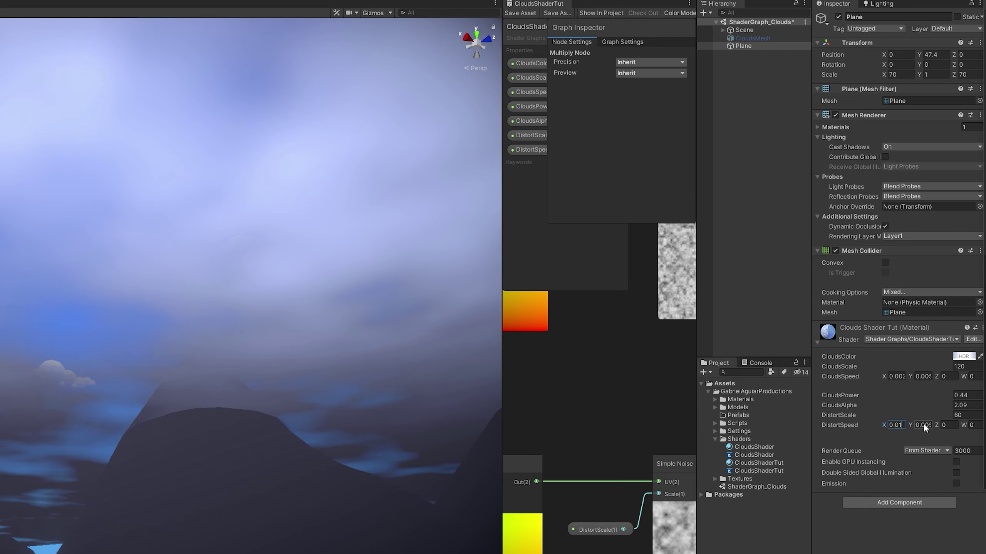
key(Return)
right_drag(308, 467, 290, 449)
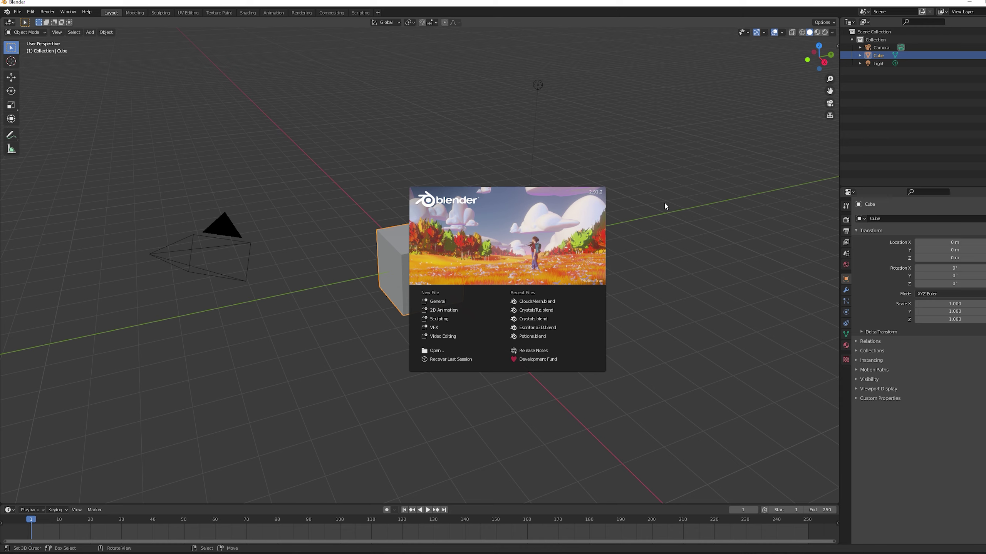
Switch to Blender, dismiss the splash screen and delete all the default scene objects
click(556, 220)
key(a)
key(a)
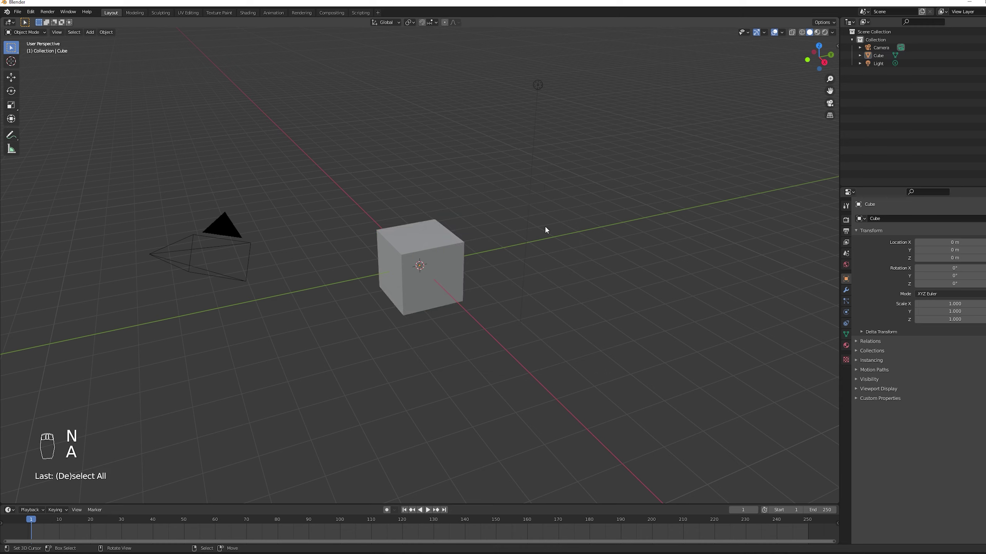
key(Delete)
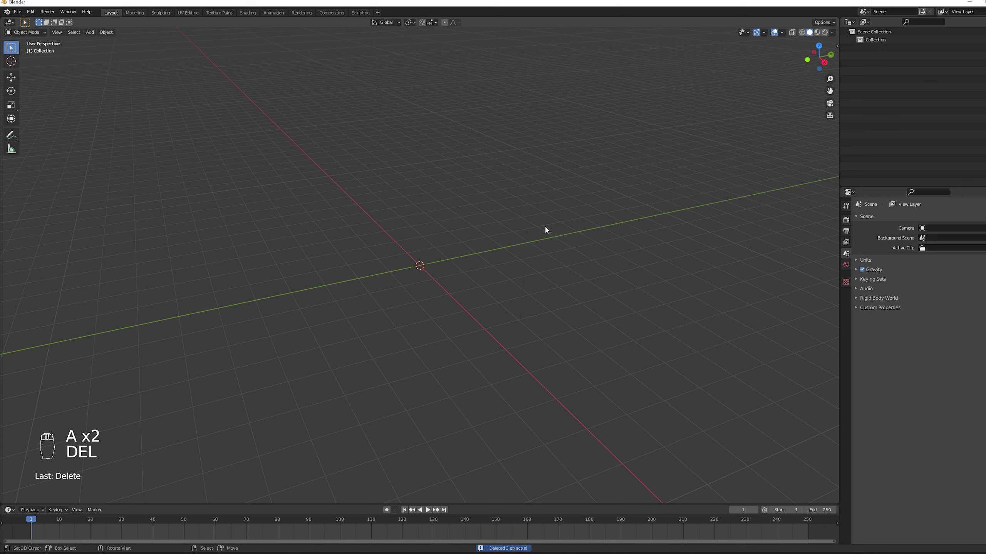
Add a Plane mesh at the scene origin
key(shift+a)
mouse_move(492, 248)
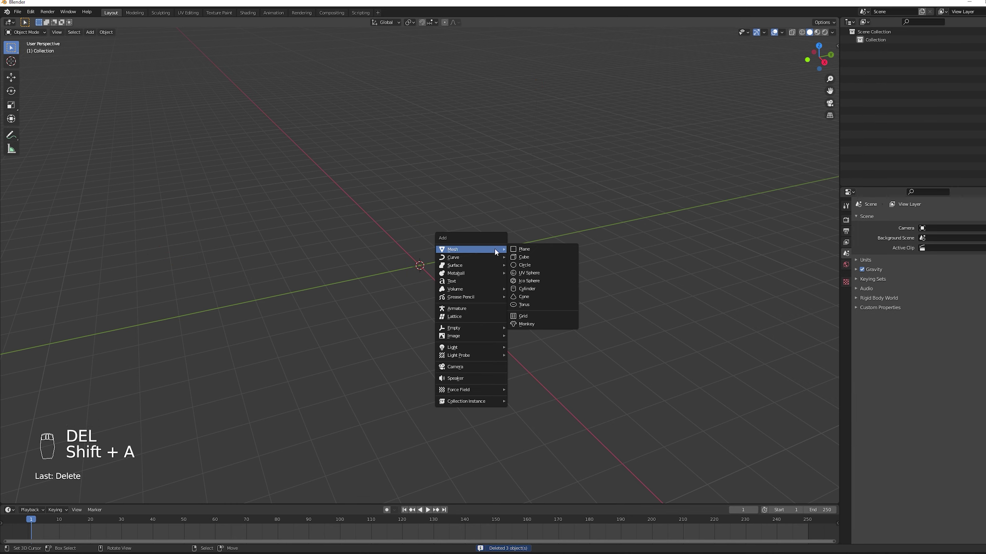
click(524, 250)
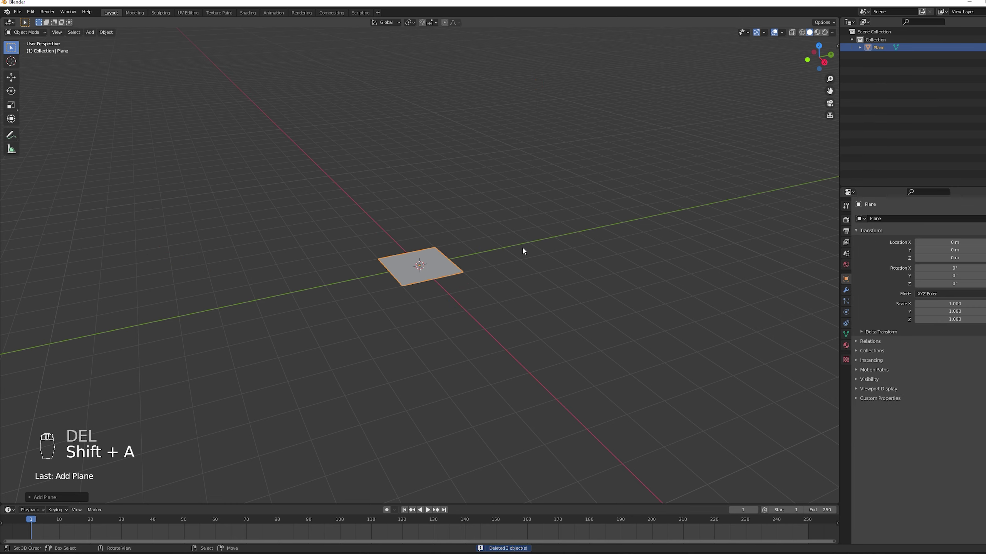
scroll(458, 258, up, 5)
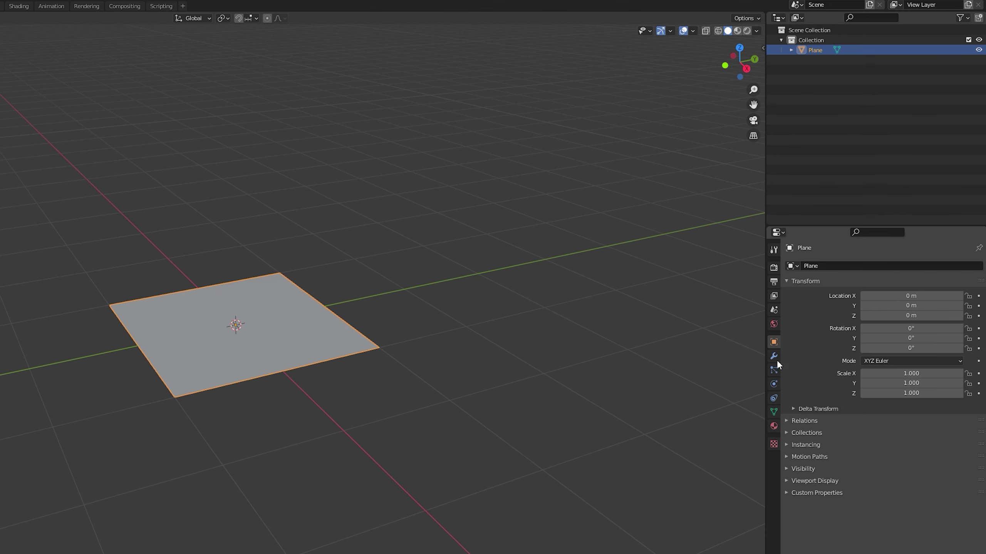
Give the plane a Subdivision Surface modifier of the Simple type and scale the plane up slightly
click(774, 357)
click(812, 266)
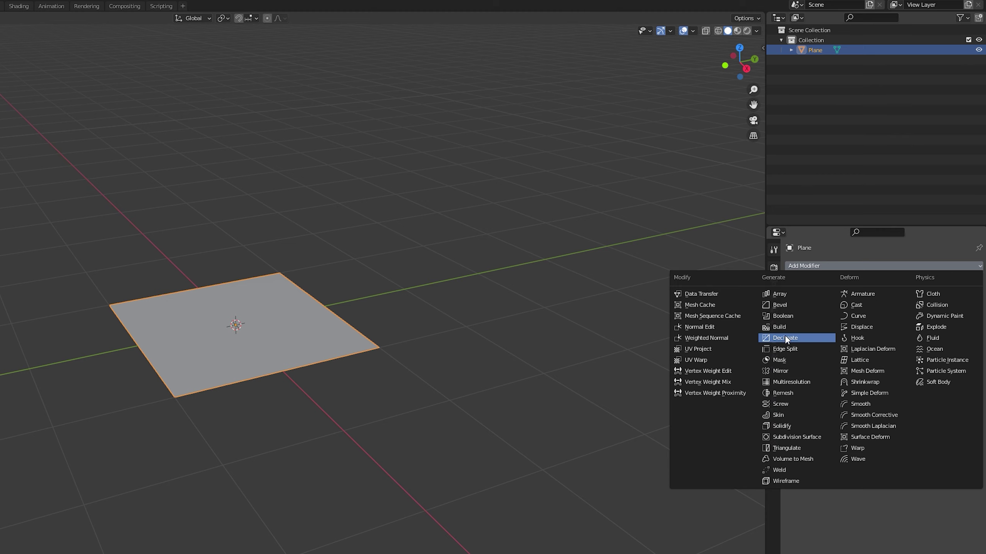
click(784, 440)
key(s)
click(621, 335)
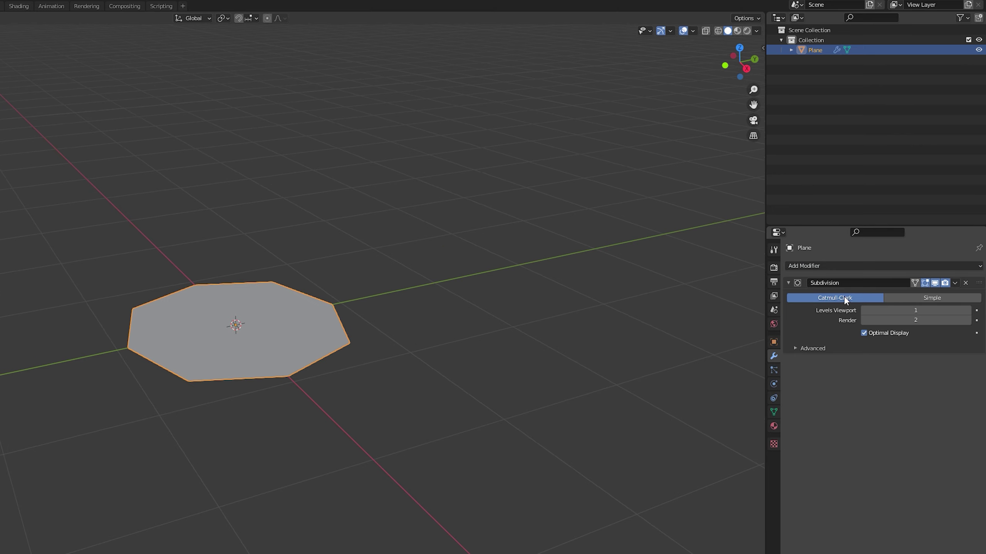
click(926, 296)
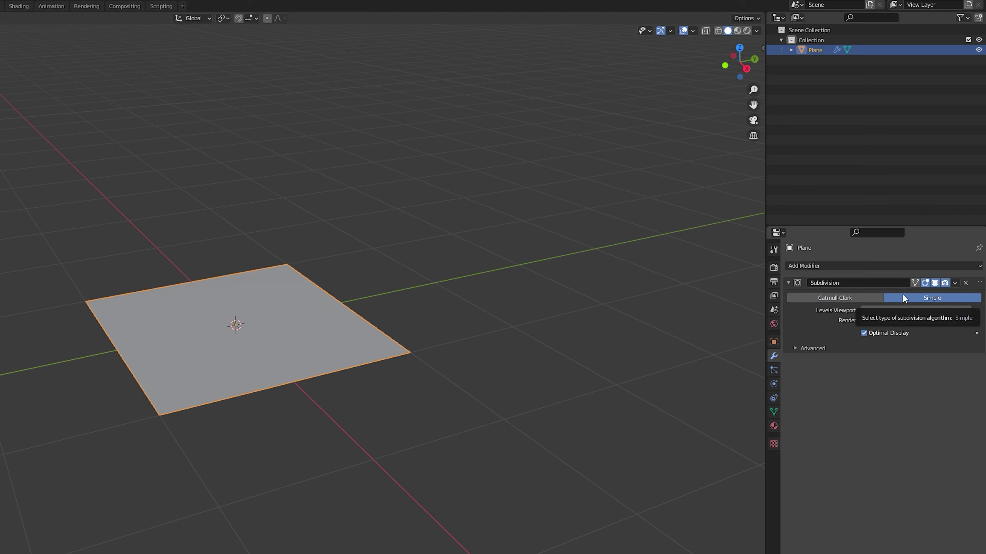
Scale the plane up in wireframe view, turn off Optimal Display and set the Subdivision modifier's viewport level to 6
key(shift+z)
key(s)
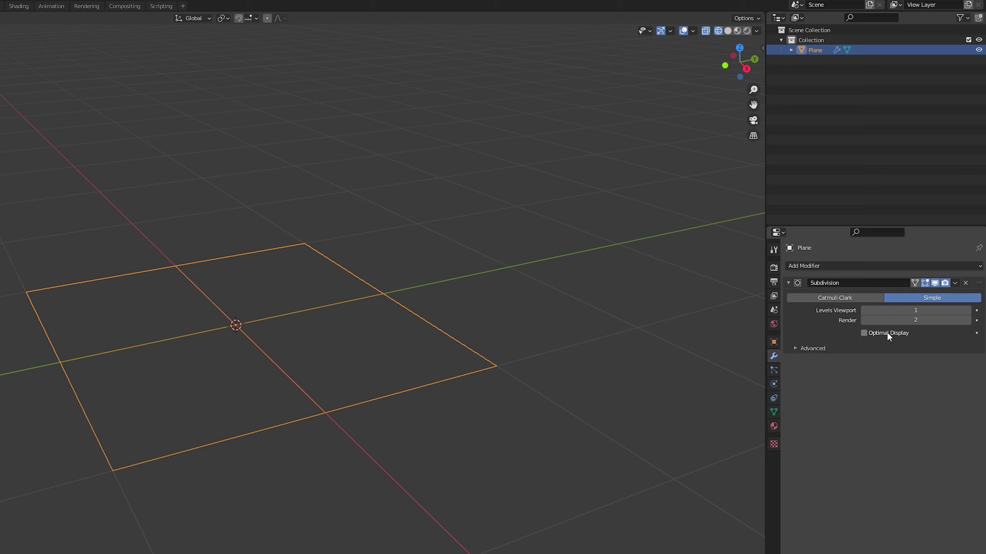
click(967, 310)
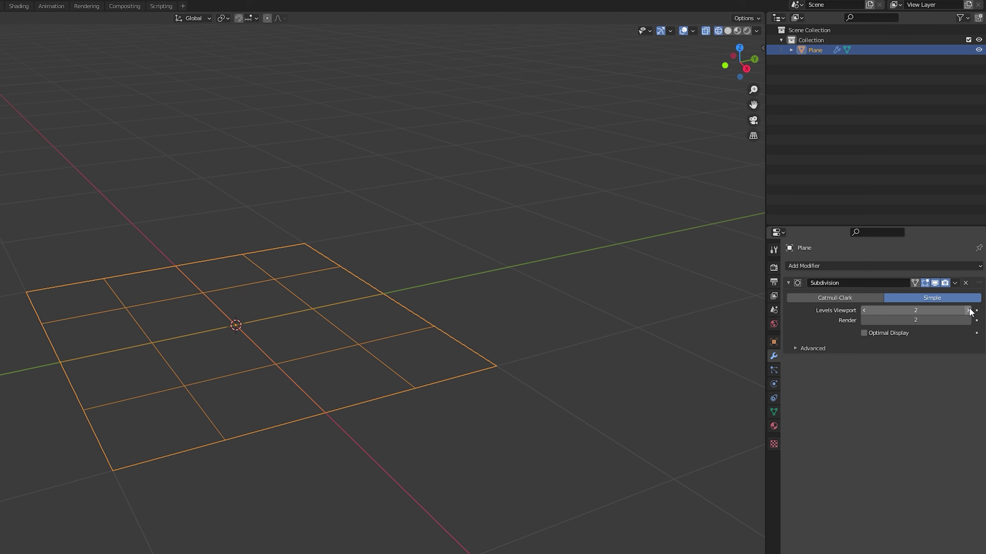
click(967, 310)
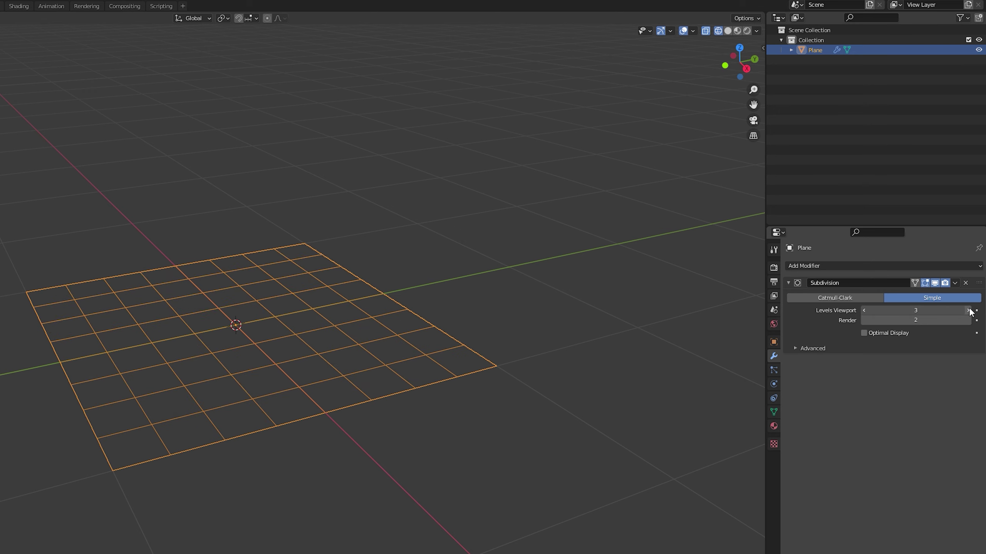
click(968, 310)
click(968, 311)
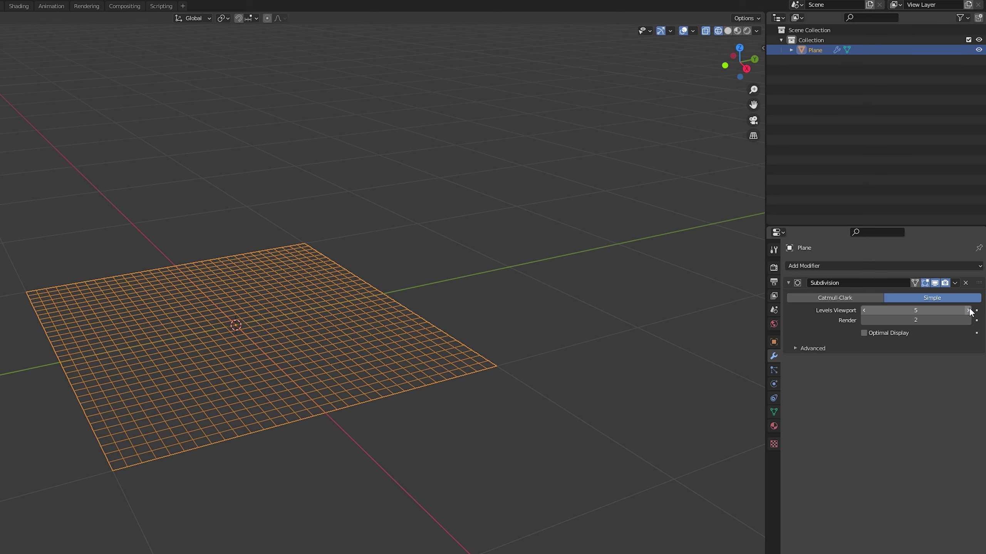
click(967, 311)
Set the Subdivision modifier's render level to 6 and apply the modifier to the plane
click(968, 320)
click(968, 320)
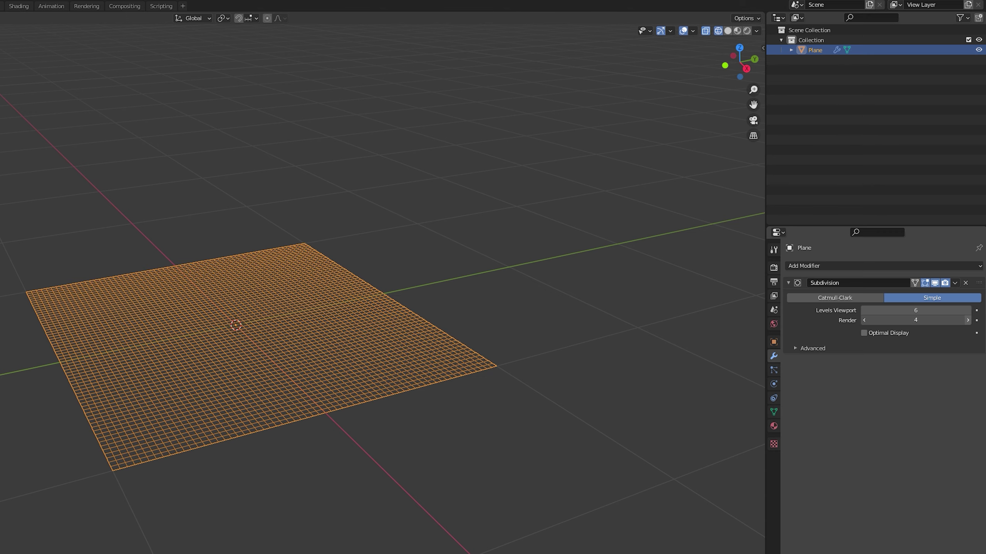
click(968, 320)
click(968, 321)
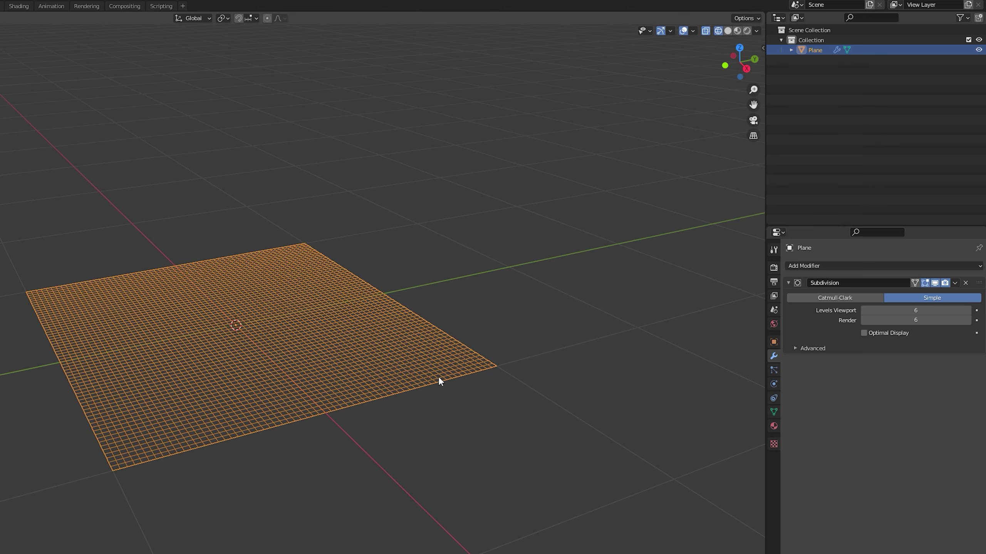
scroll(338, 362, down, 1)
scroll(338, 362, up, 3)
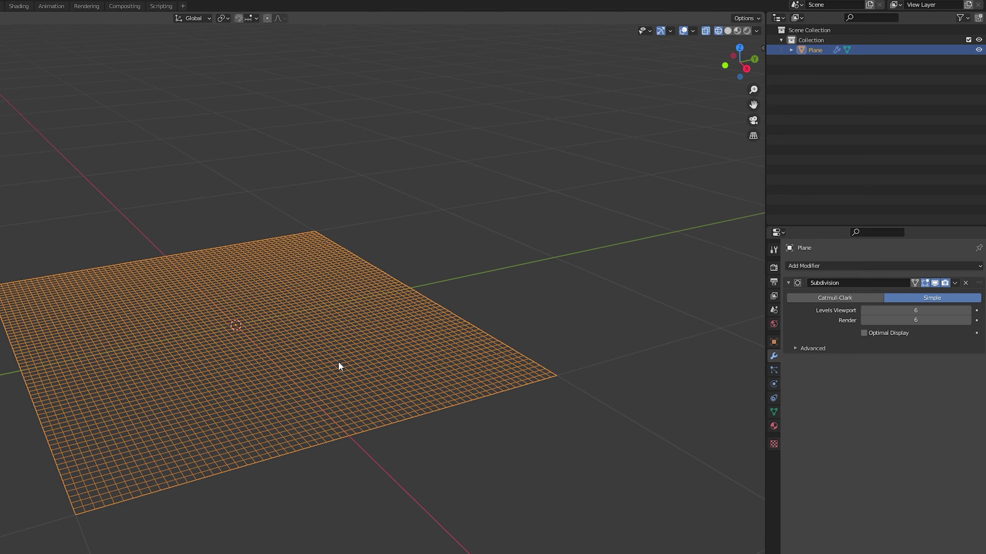
scroll(338, 361, down, 1)
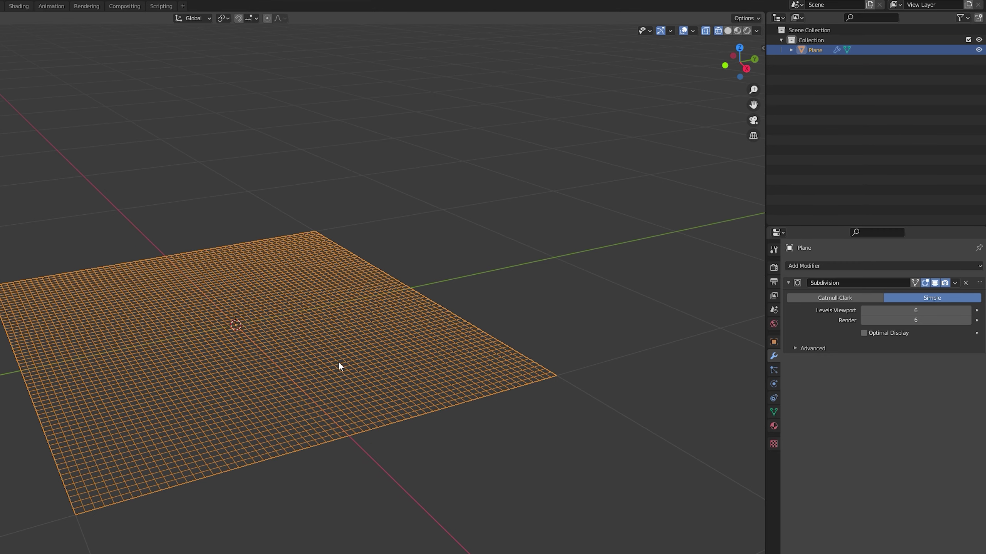
click(955, 282)
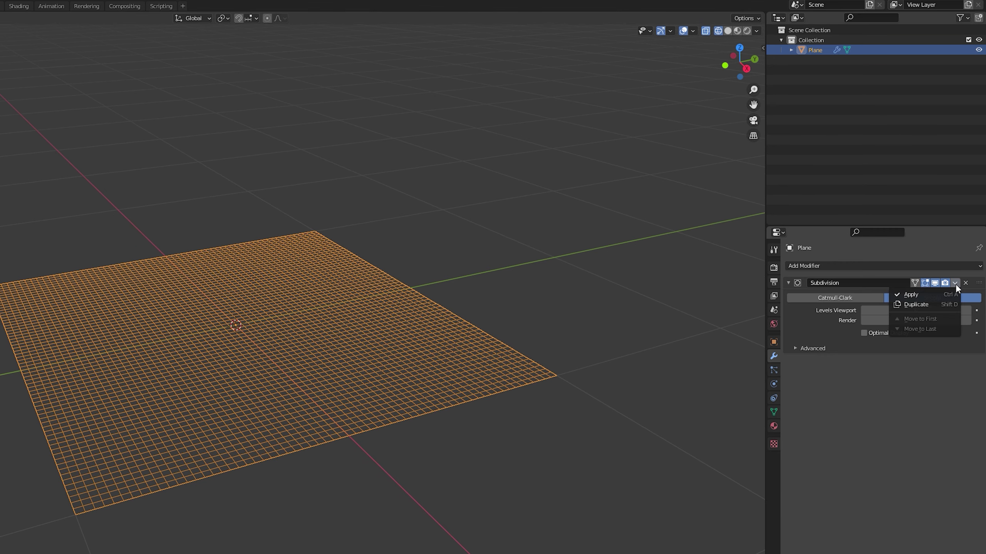
click(924, 294)
Add a second Subdivision Surface modifier to the plane and turn off its Optimal Display
click(846, 265)
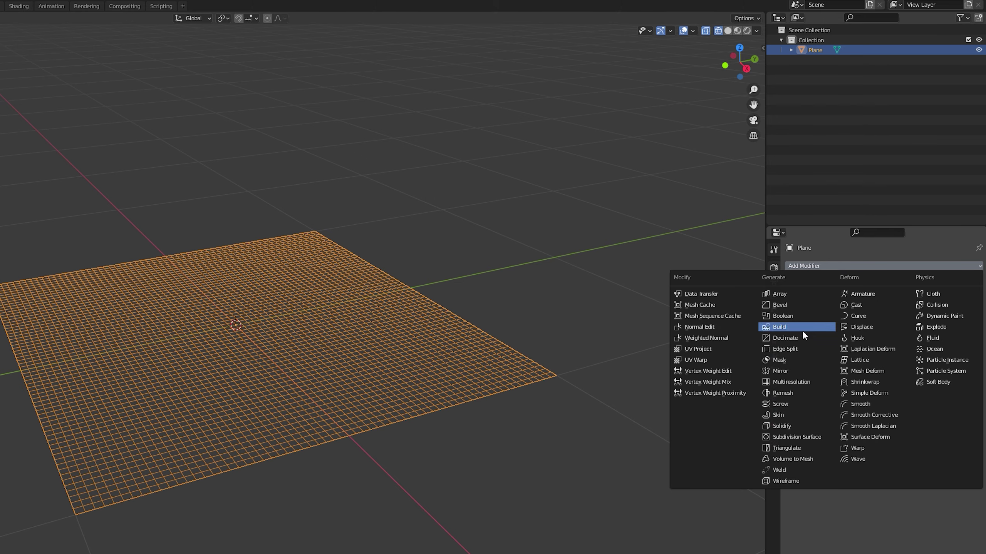
click(785, 435)
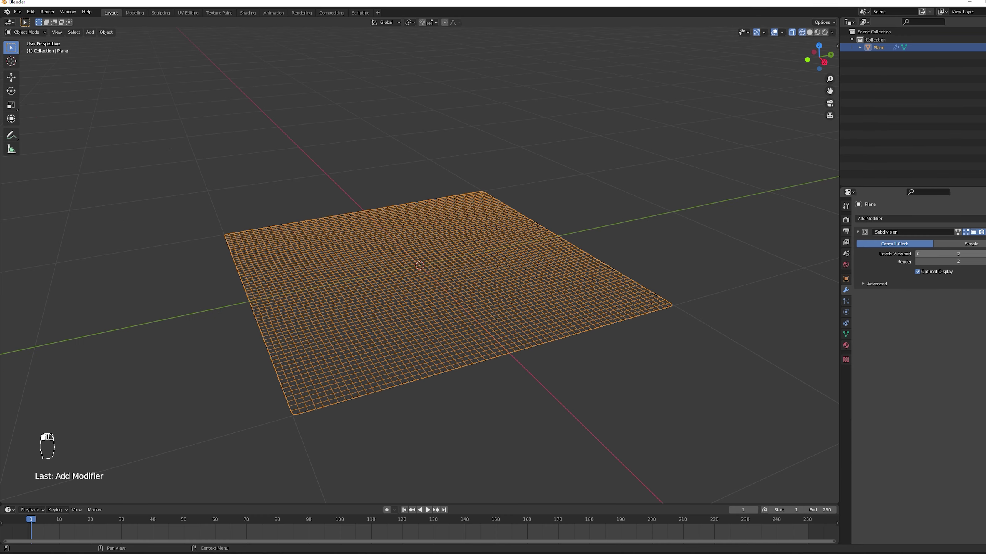
click(917, 272)
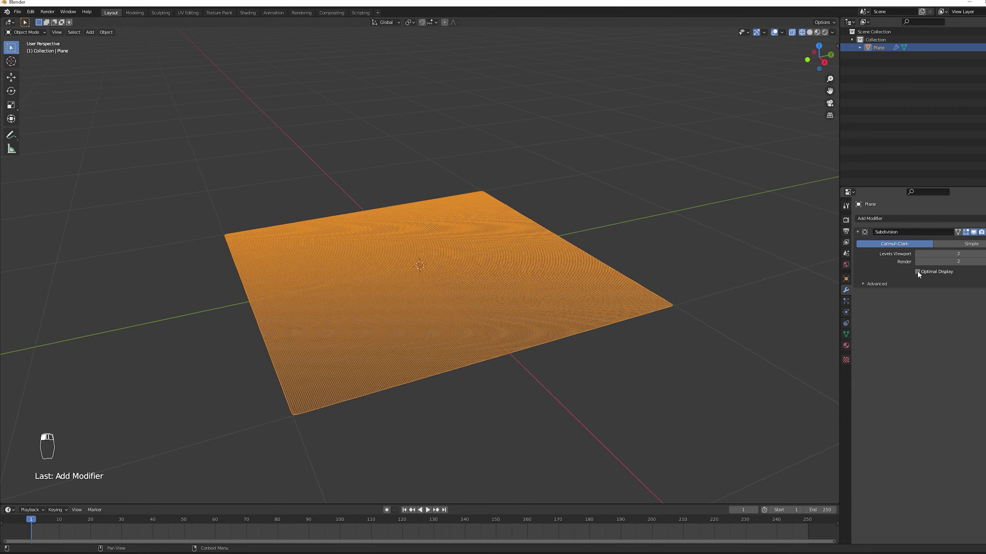
scroll(439, 294, up, 5)
scroll(439, 294, down, 6)
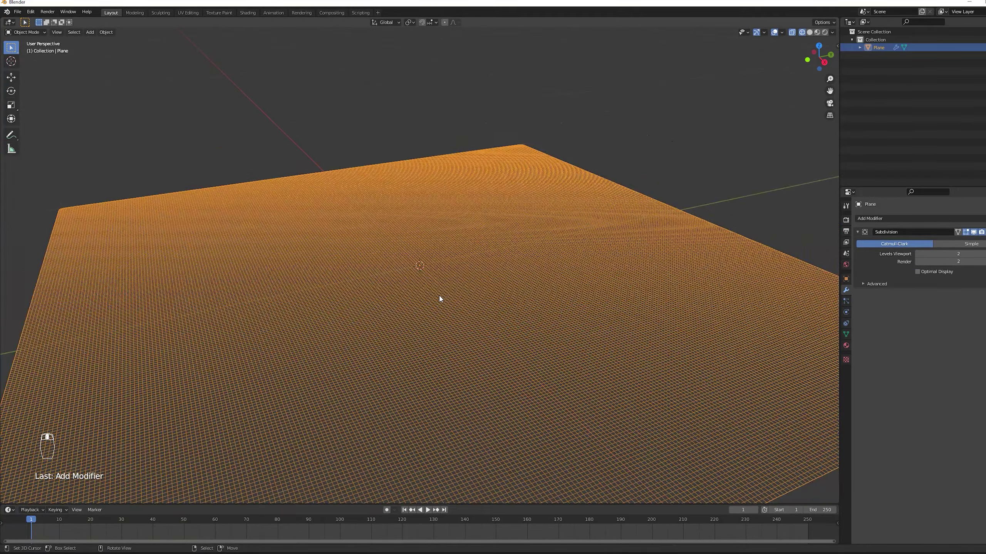
middle_drag(440, 297, 543, 262)
scroll(414, 272, up, 3)
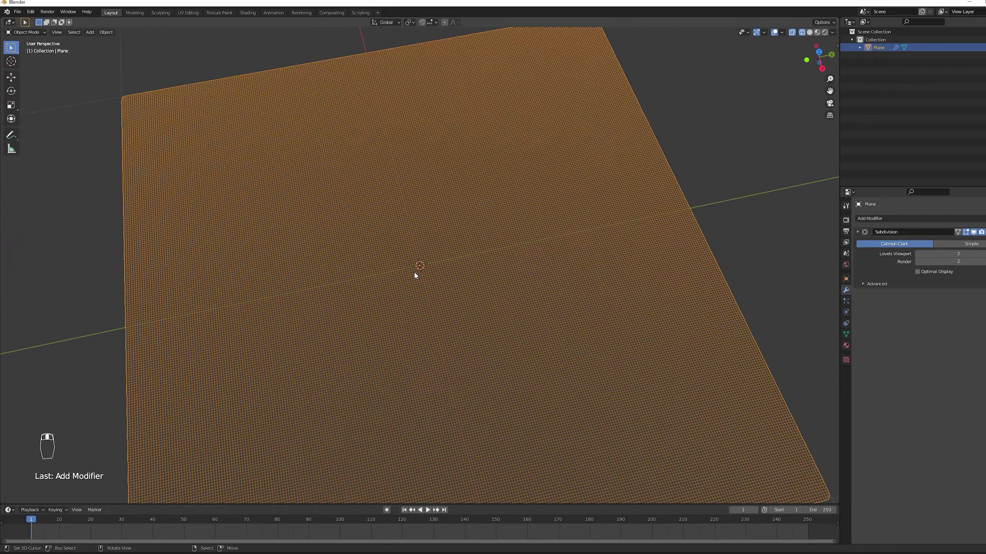
Enter Edit Mode on the plane, clear the selection and select only the vertex at its centre
key(Tab)
scroll(409, 267, up, 6)
key(a)
key(a)
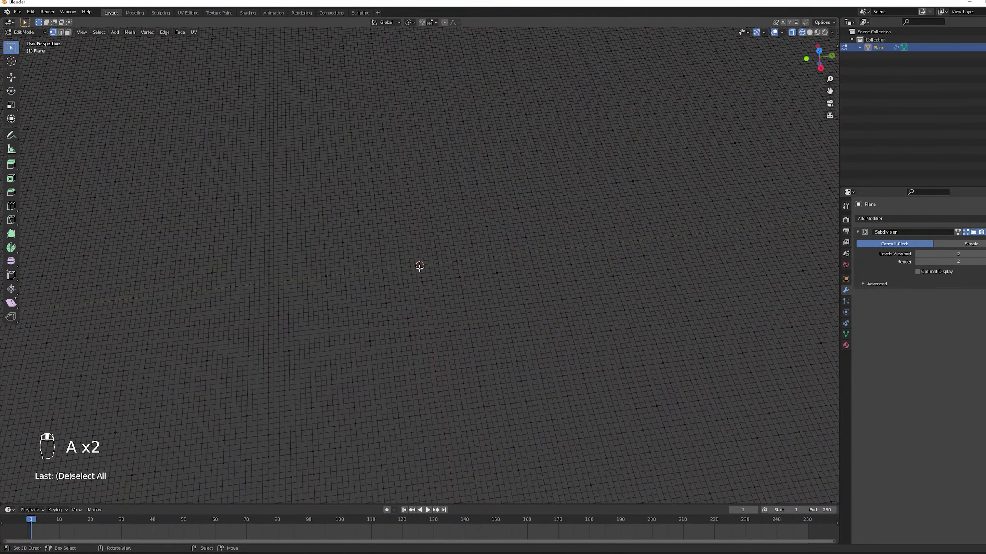
click(420, 266)
Enable proportional editing with the Smooth falloff
scroll(424, 268, down, 8)
key(o)
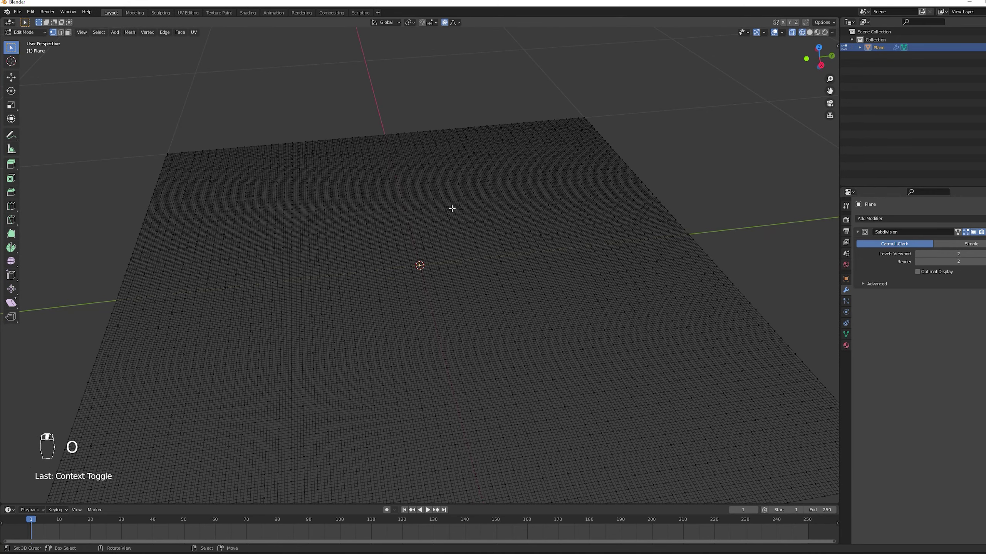
click(458, 23)
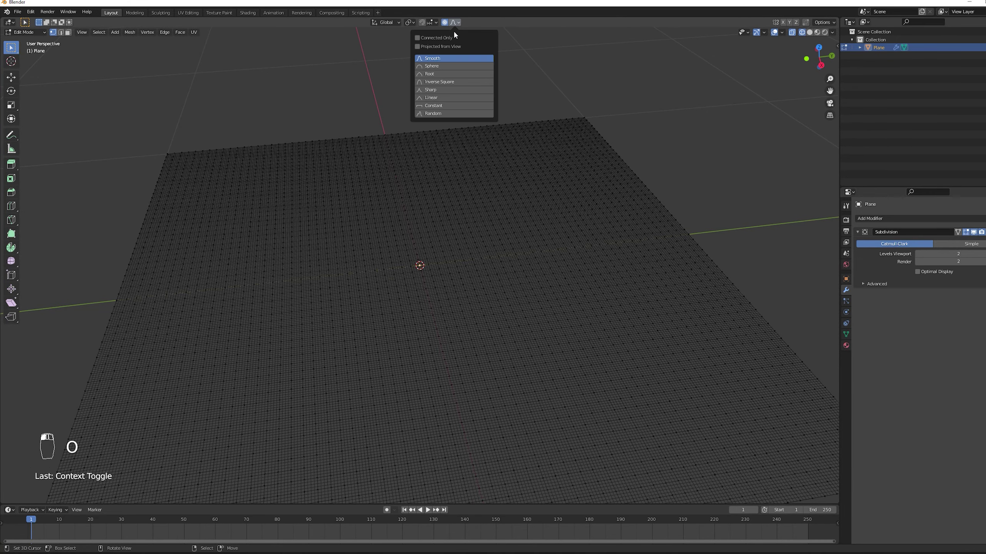
click(442, 59)
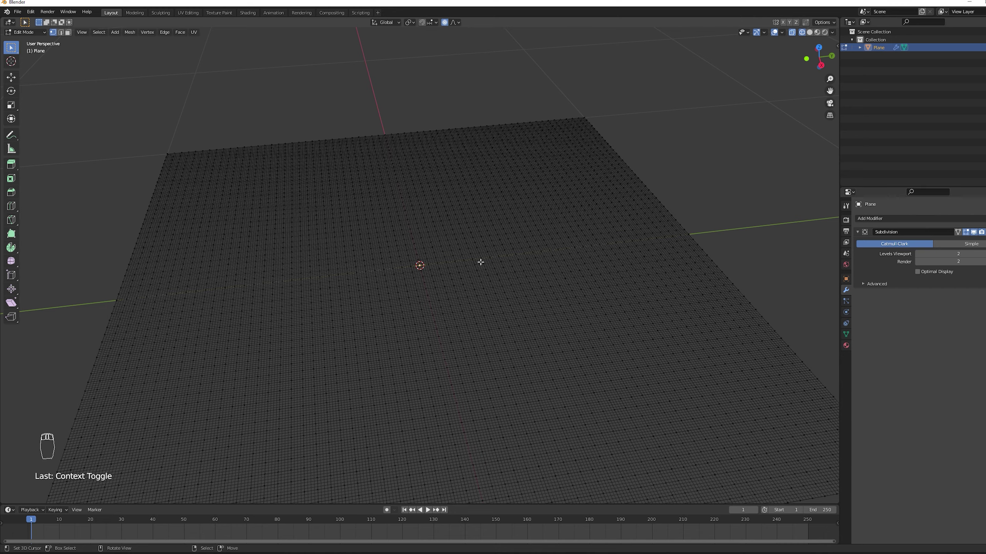
Raise the centre vertex about 0.21 m along Z with a proportional size of about 1.33, and return to Object Mode
middle_drag(479, 262, 467, 233)
key(g)
scroll(467, 233, up, 4)
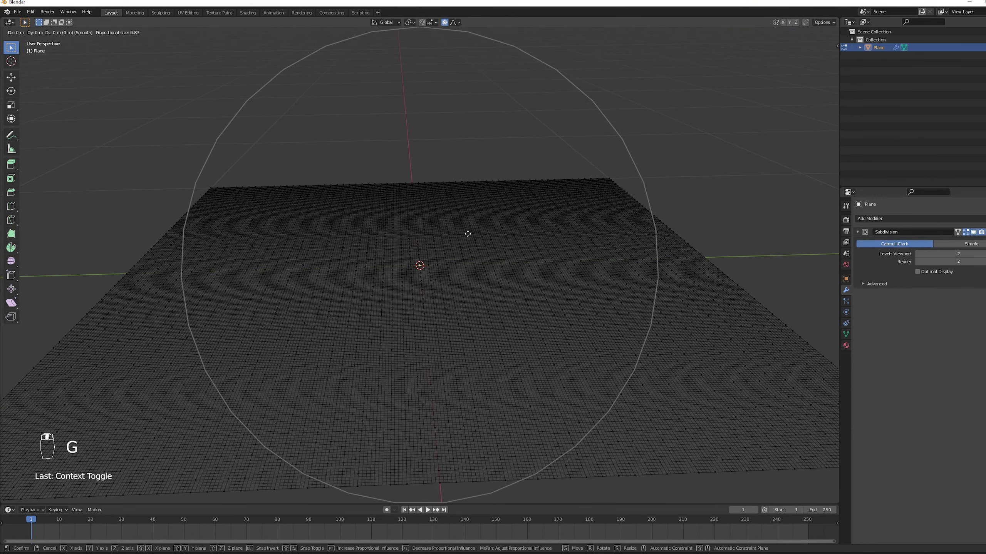
scroll(467, 234, down, 5)
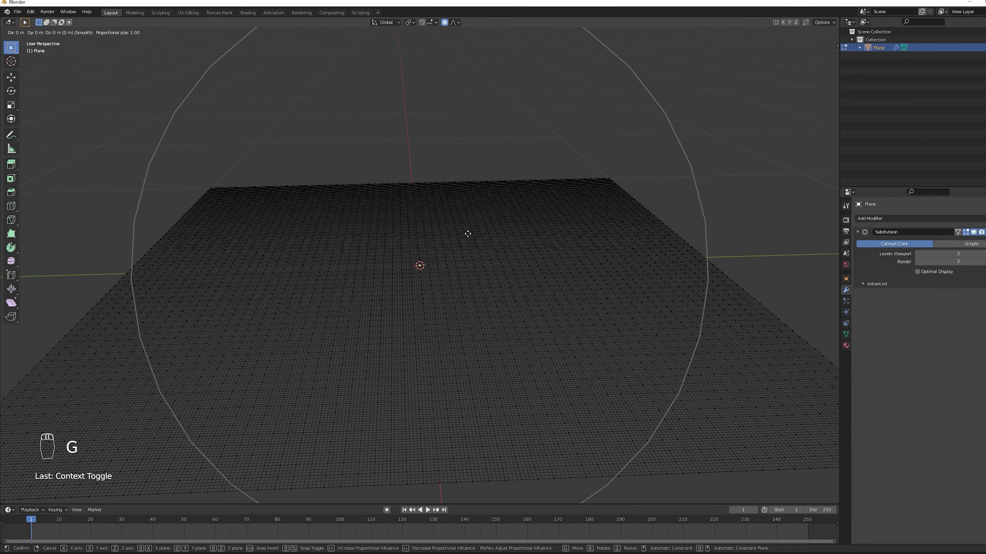
key(z)
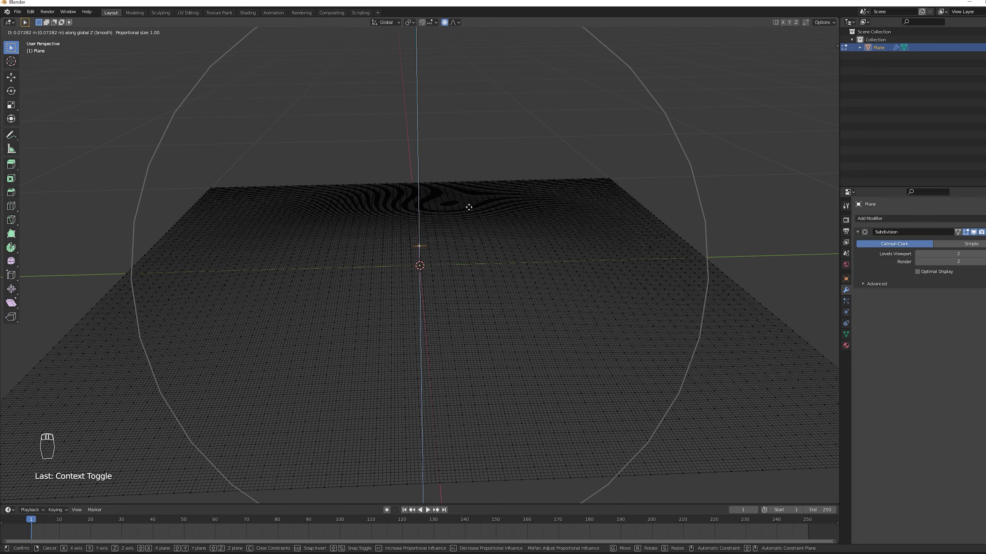
mouse_move(476, 175)
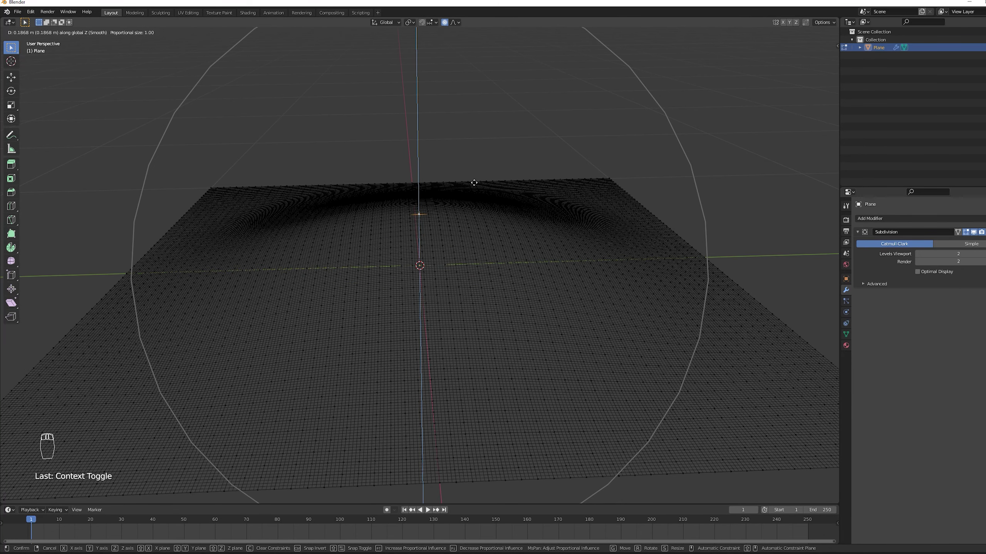
scroll(475, 175, down, 4)
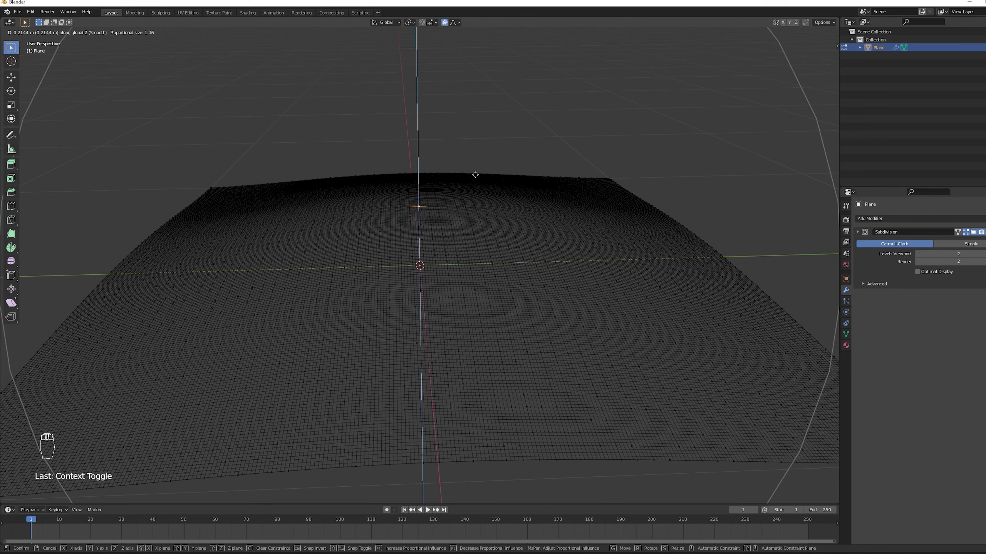
scroll(475, 175, up, 1)
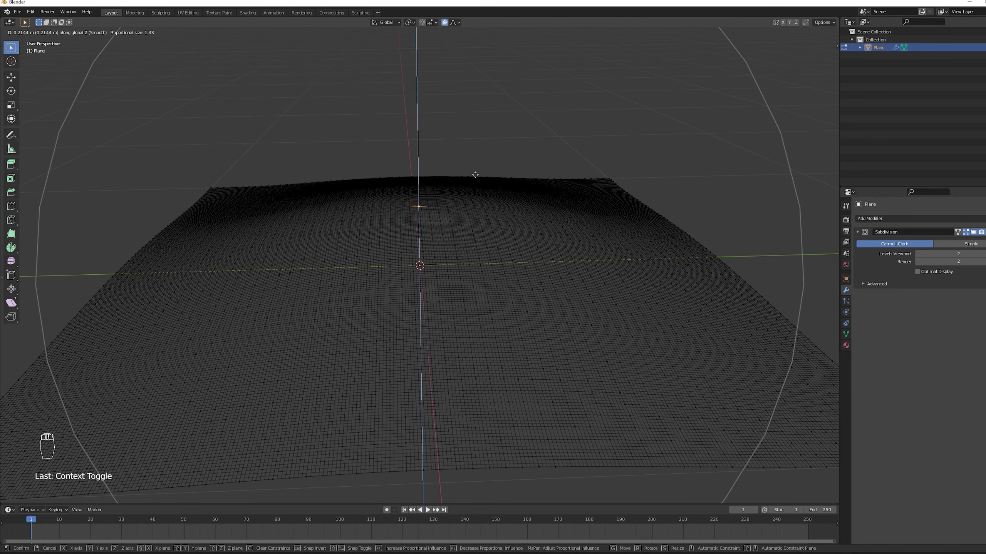
click(475, 175)
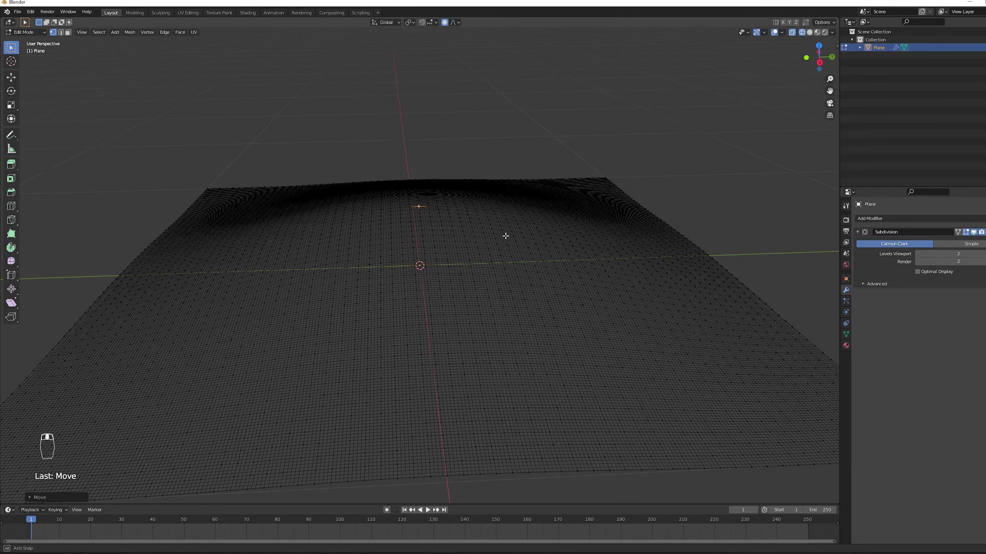
mouse_move(506, 236)
middle_down()
mouse_move(530, 218)
mouse_move(618, 216)
mouse_move(570, 275)
mouse_move(510, 287)
mouse_move(515, 315)
mouse_move(571, 272)
middle_up()
key(Tab)
Rename the plane object as Clouds
click(846, 279)
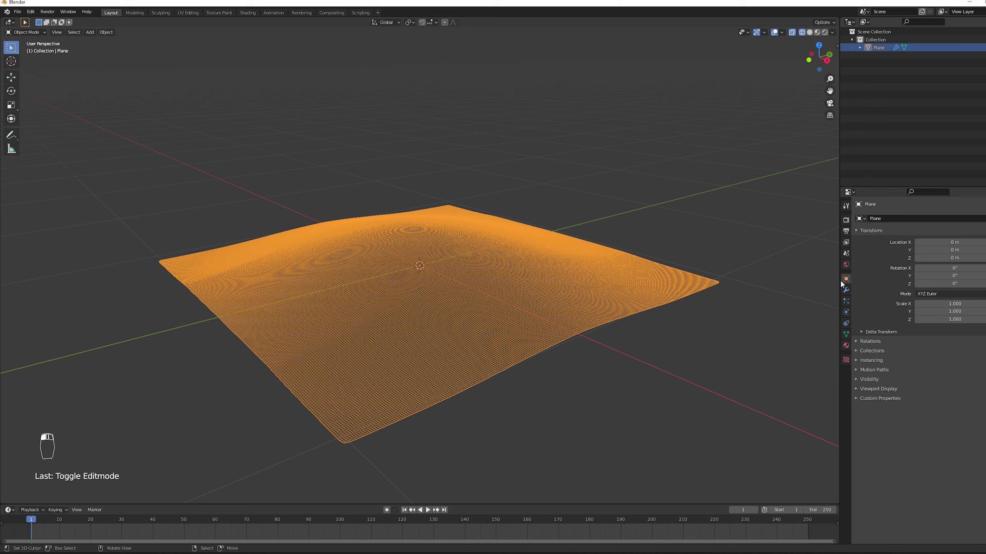
click(889, 220)
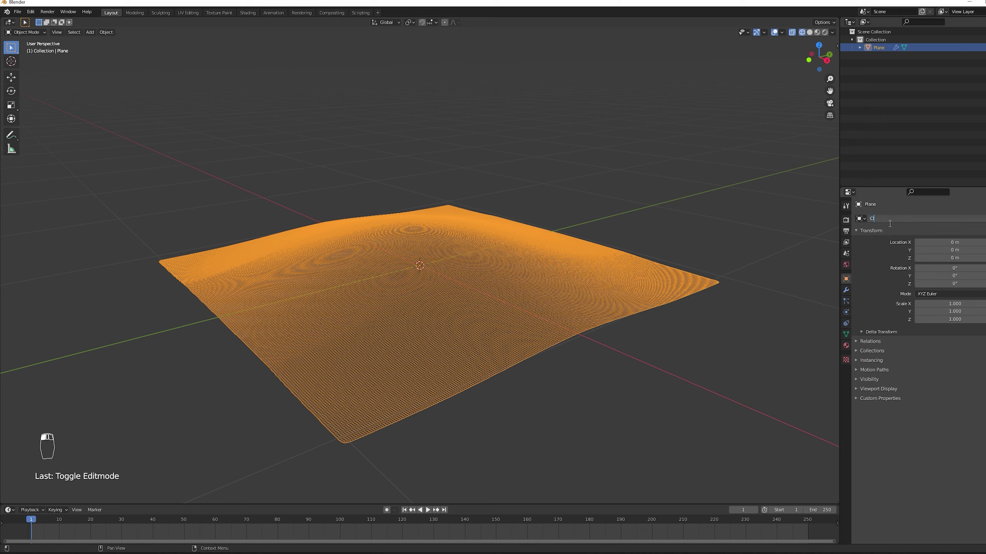
text(Cloud)
key(Return)
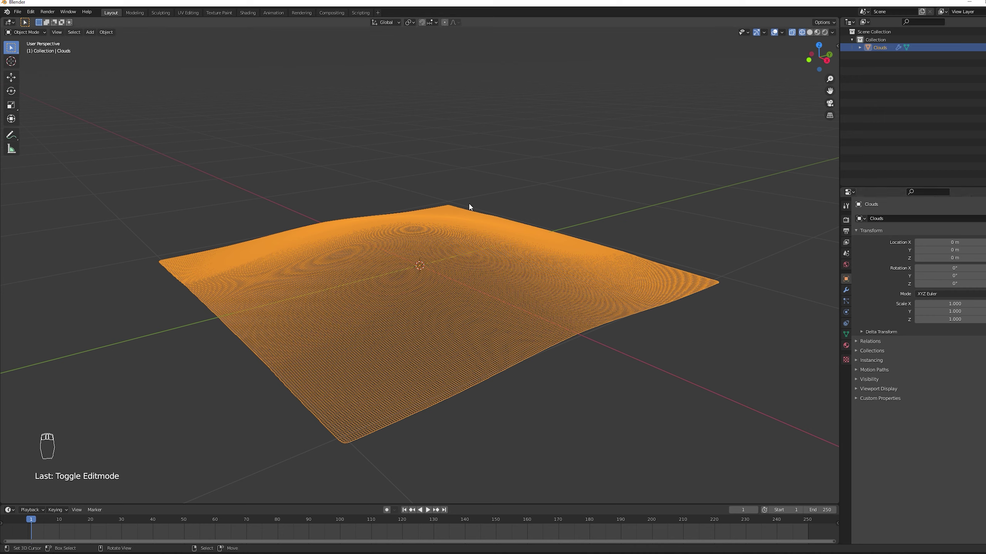
Save the Blender file as CloudsMeshTut in the Unity project's Models folder
key(ctrl+s)
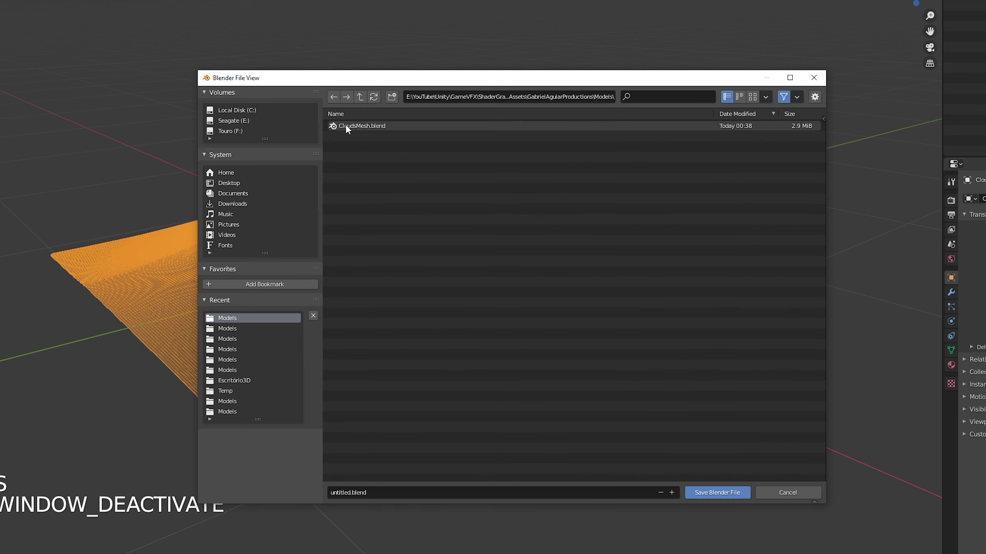
click(365, 493)
text(CloudsMeshTut)
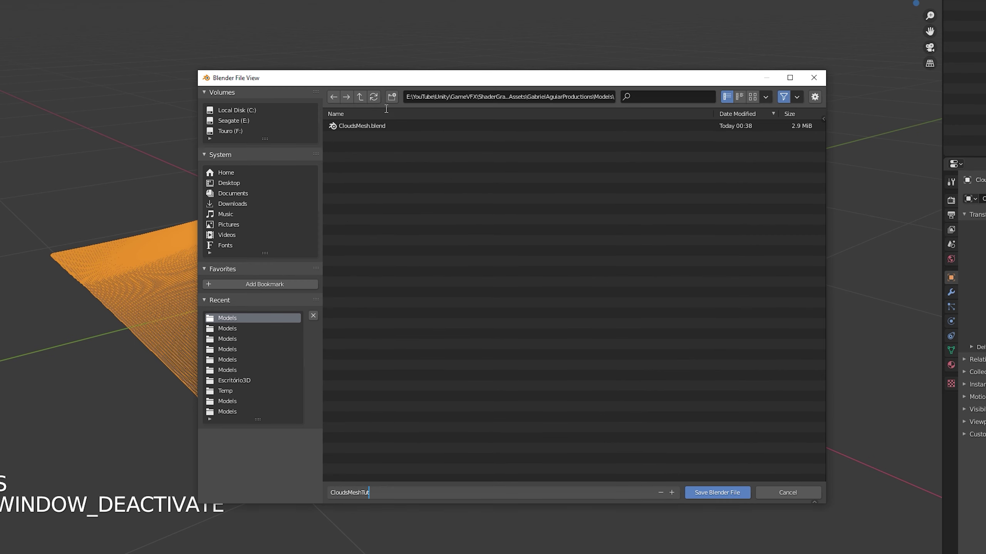
click(706, 491)
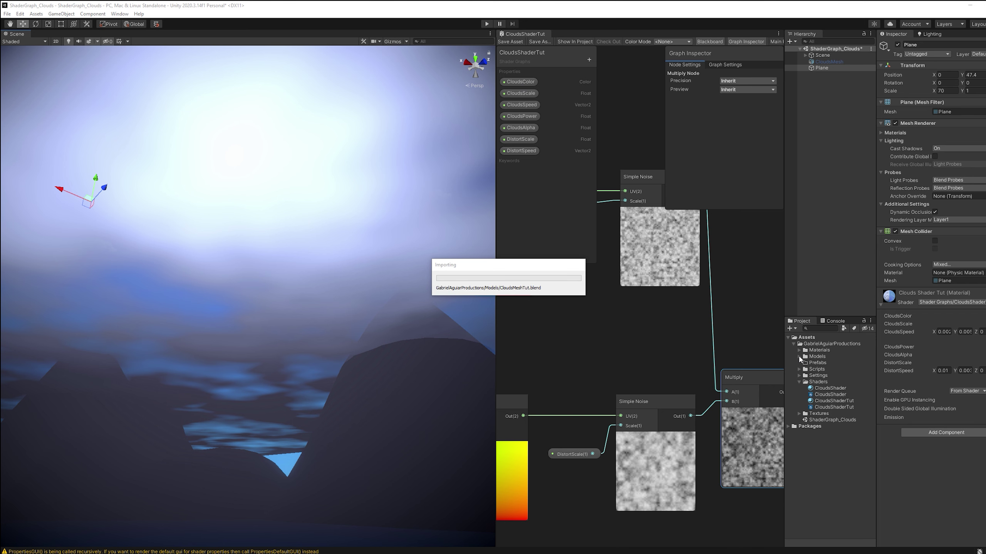
Switch to Unity, add the CloudsMeshTut model from the Models folder to the scene and raise it to about Y 2.98
click(798, 357)
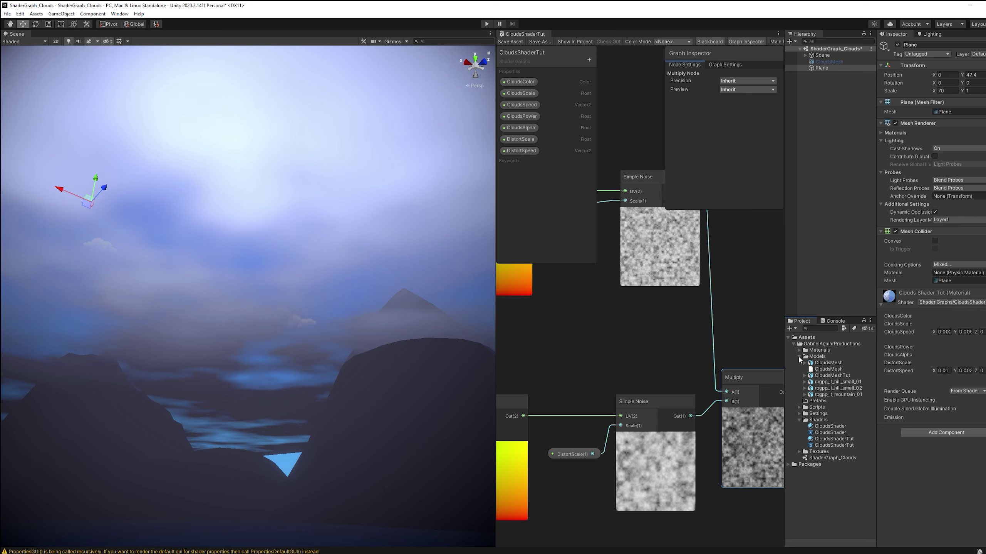
click(840, 376)
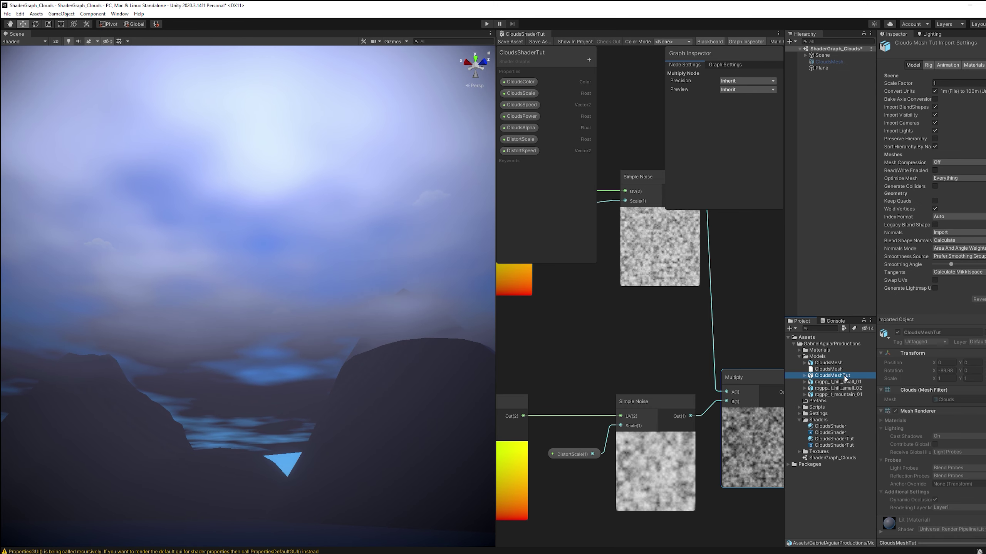
drag(844, 378, 832, 77)
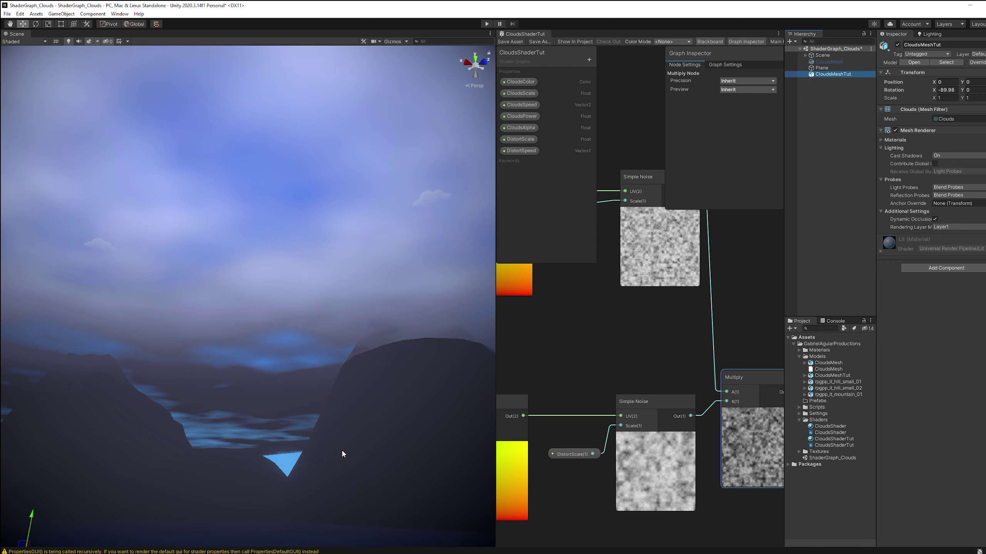
alt+drag(341, 451, 287, 496)
drag(267, 375, 303, 415)
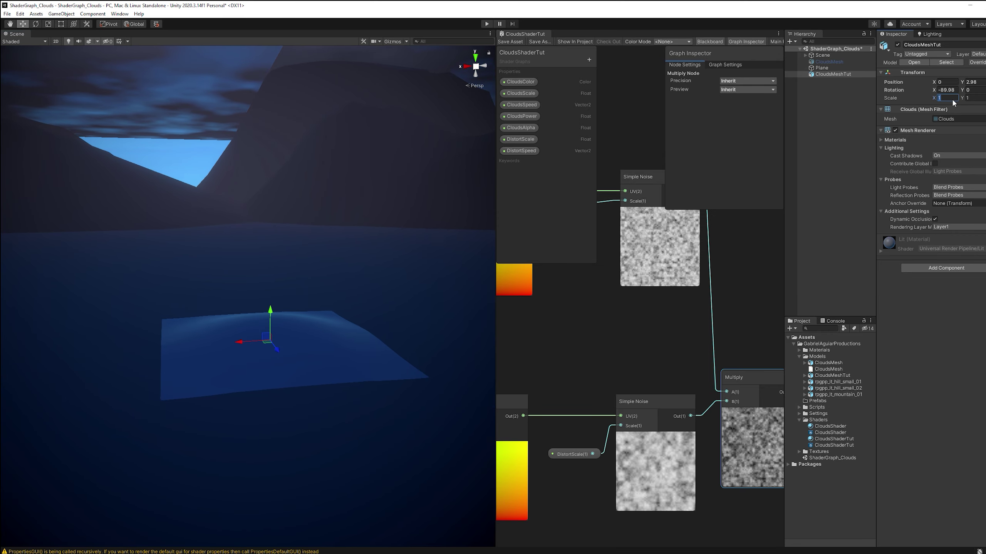
Set the CloudsMeshTut object's scale to 250
text(25)
text(250)
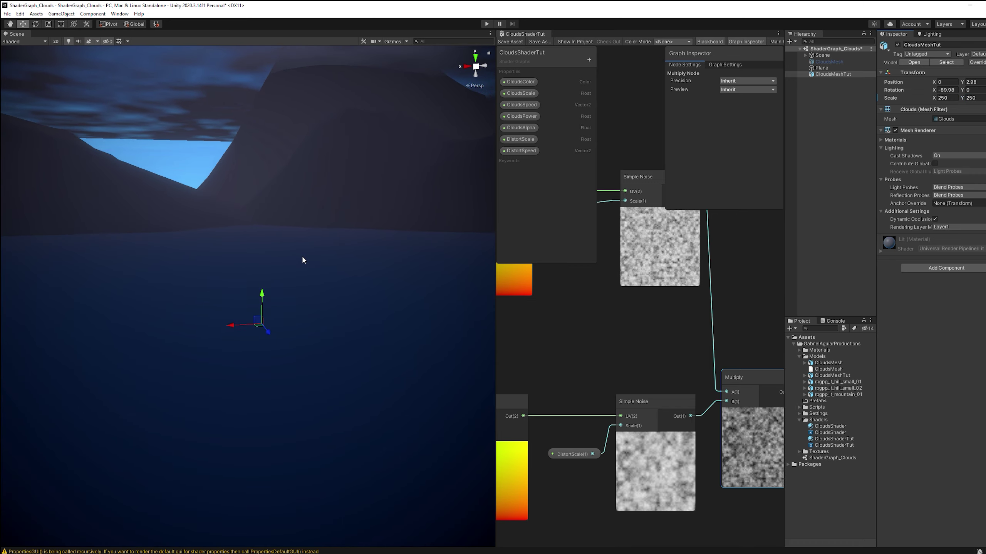
alt+drag(303, 259, 312, 342)
drag(306, 411, 303, 419)
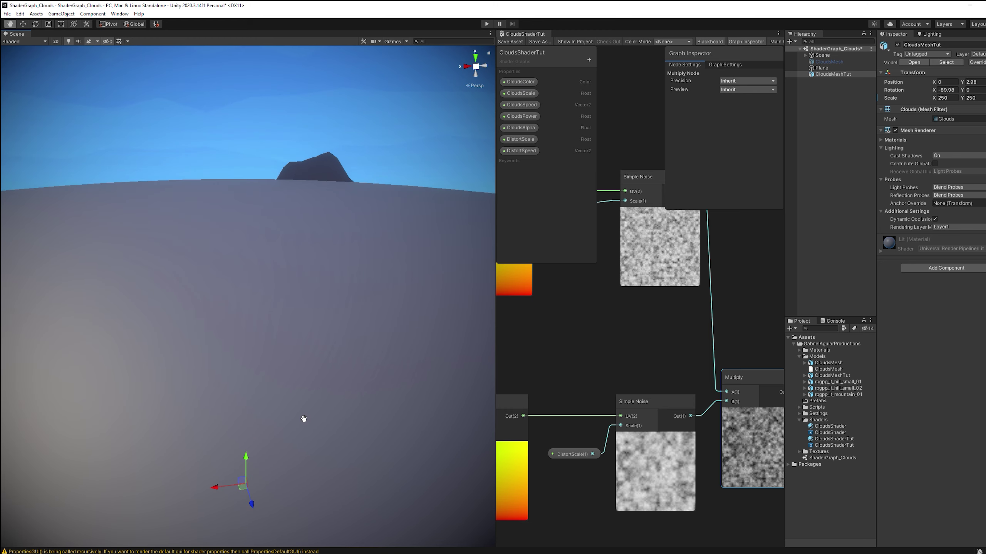
Delete the Plane object from the scene and apply the CloudsShaderTut material to CloudsMeshTut
click(822, 68)
middle_drag(308, 264, 352, 163)
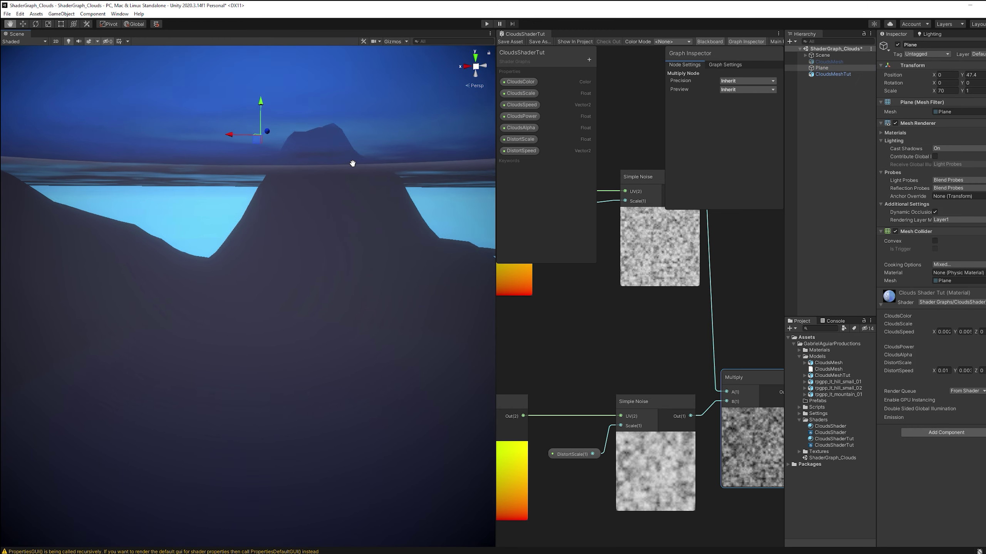
key(Delete)
click(830, 68)
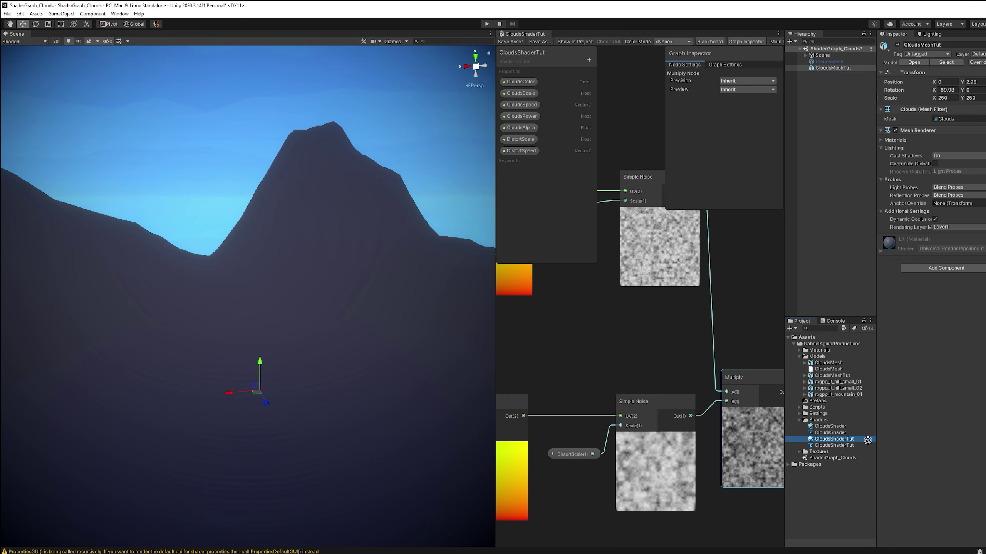
drag(865, 303, 832, 69)
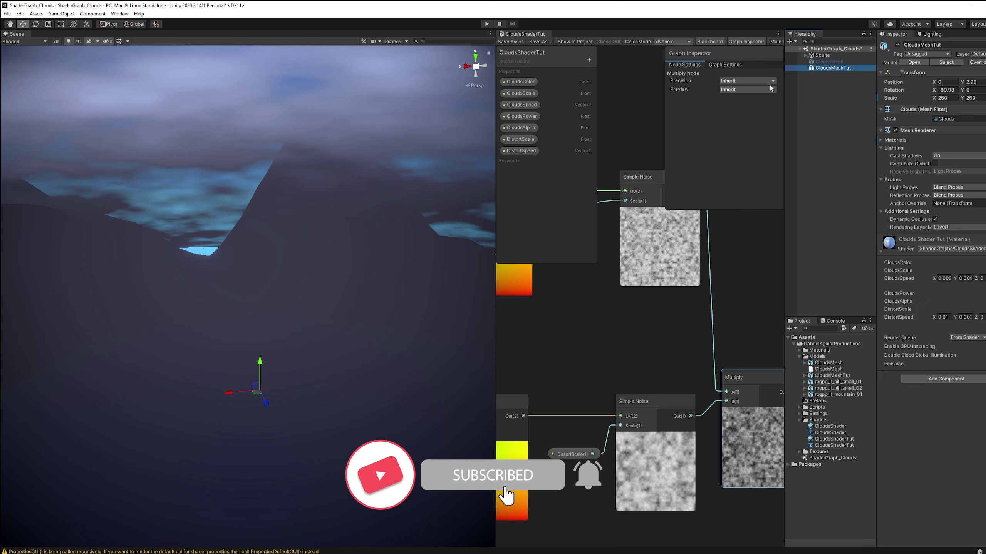
Set the CloudsMeshTut object's Z scale to 350 and its Y position to about 6.18
right_drag(340, 270, 415, 224)
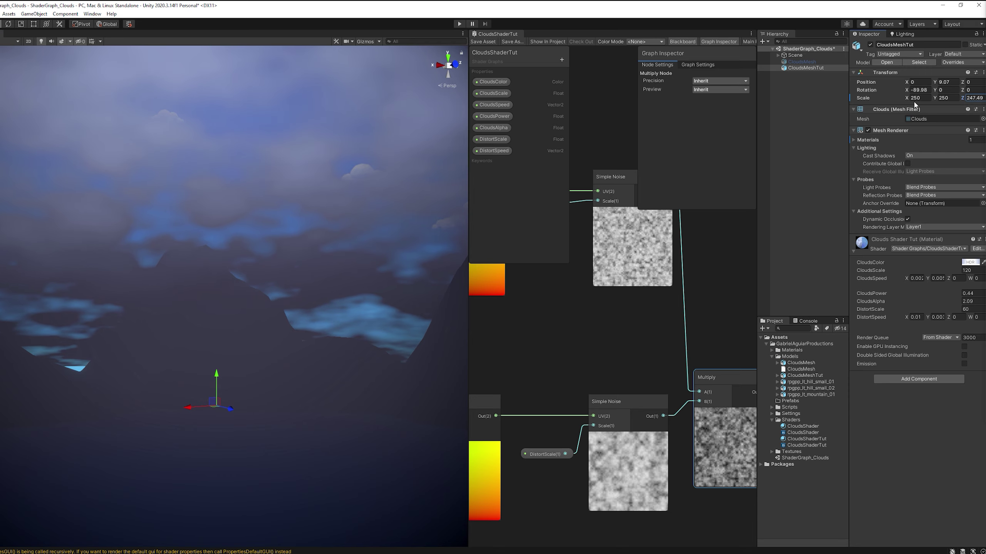
drag(915, 102, 751, 241)
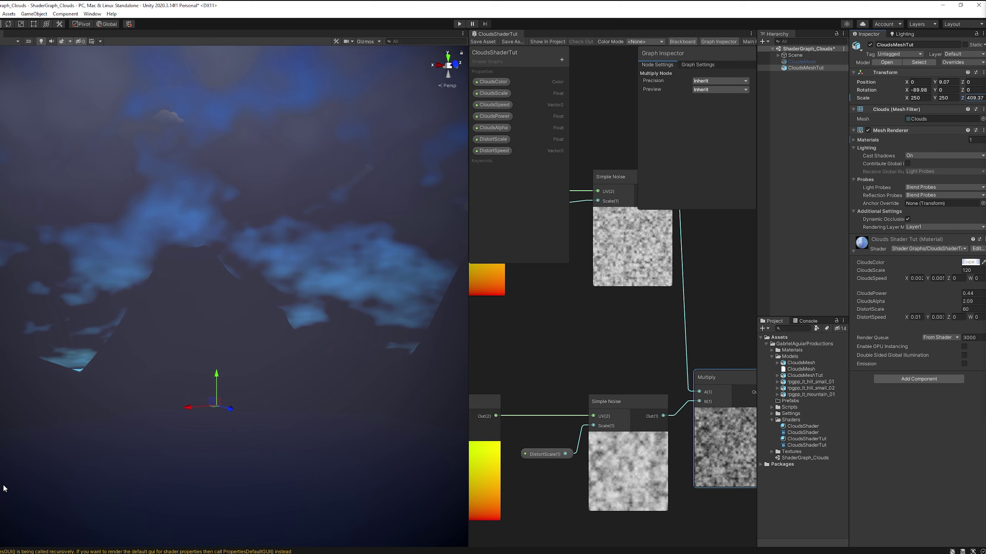
drag(664, 552, 6, 264)
right_drag(133, 243, 446, 261)
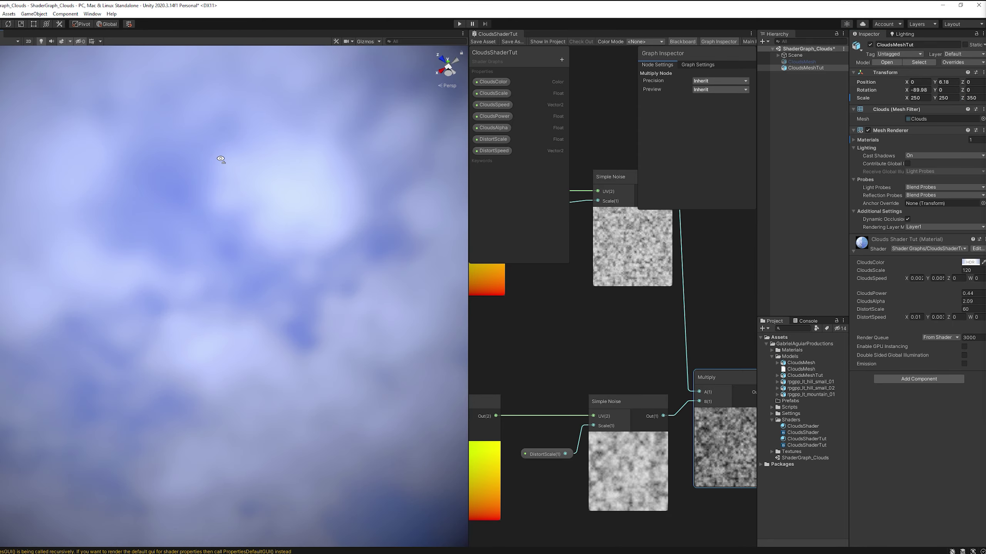
right_drag(220, 158, 1, 253)
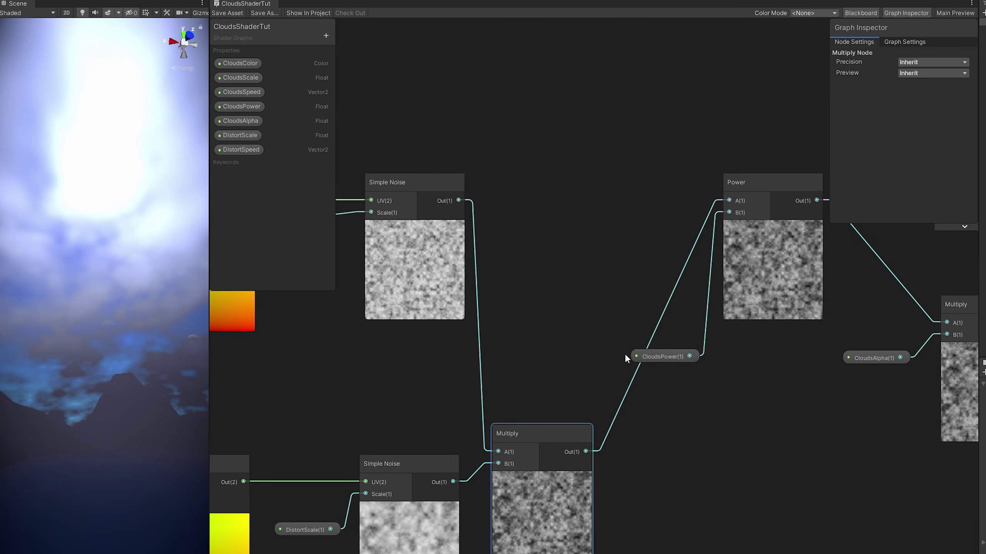
Move the Vertex block of the CloudsShaderTut graph well above the Fragment block
scroll(624, 353, down, 5)
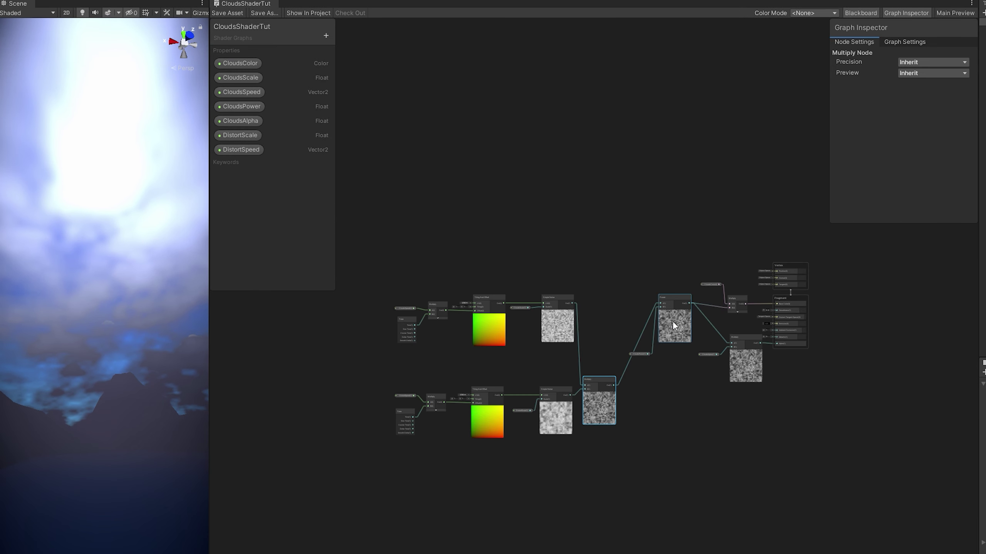
scroll(664, 285, up, 5)
drag(673, 288, 673, 106)
middle_drag(566, 163, 692, 274)
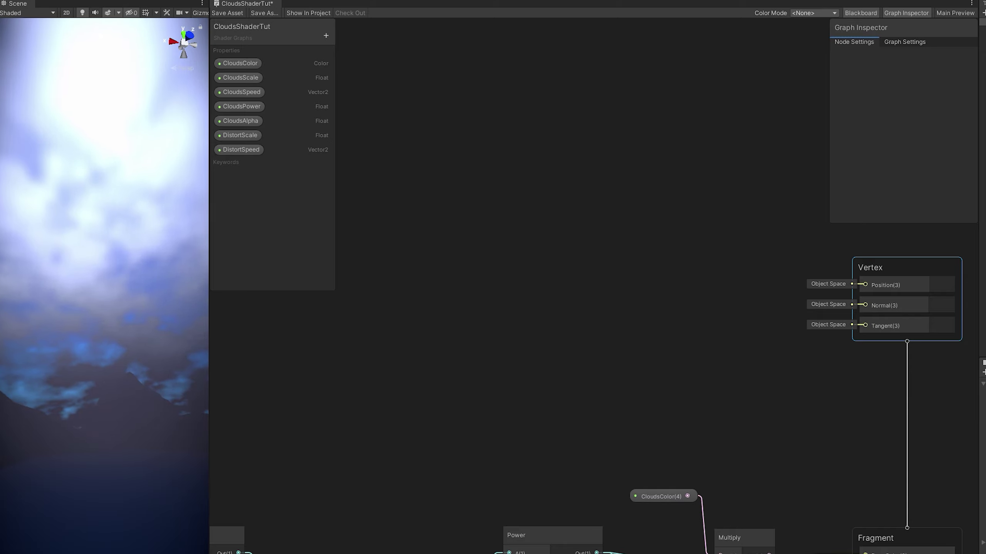
Add a Normal Vector node in Object space to the left of the Vertex block
key(space)
text(n)
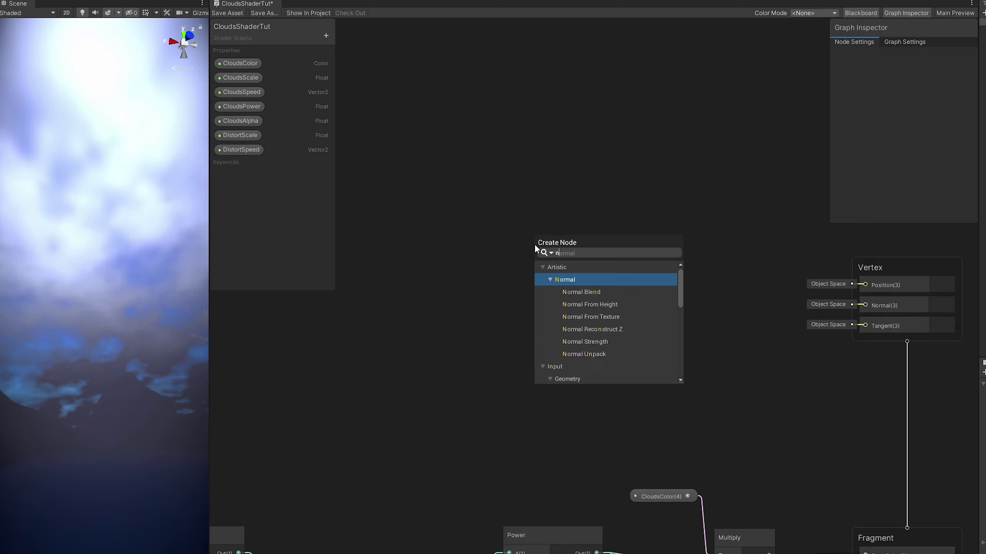
text(ormal)
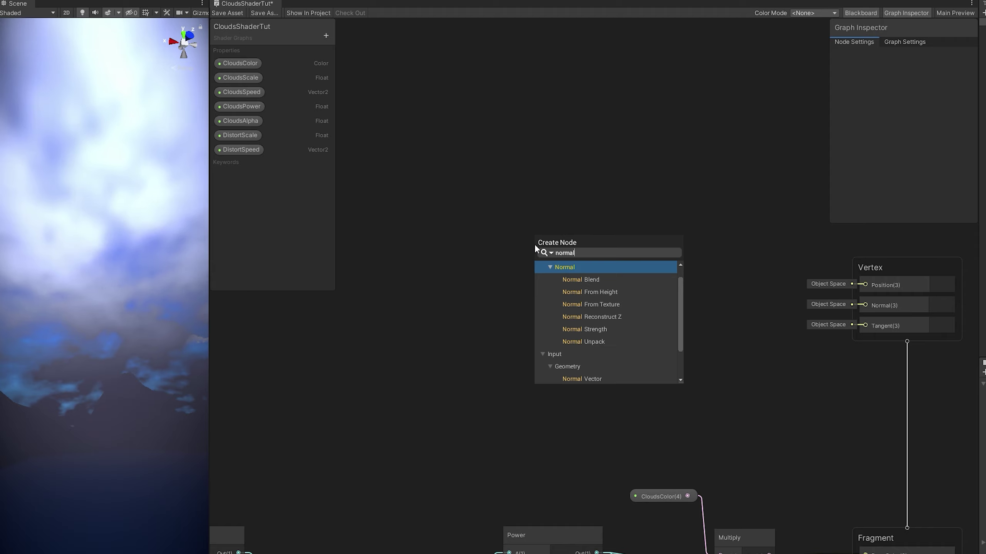
key(Down)
key(Down)
key(Down)
key(Down)
key(Down)
key(Down)
key(Down)
key(Down)
key(Down)
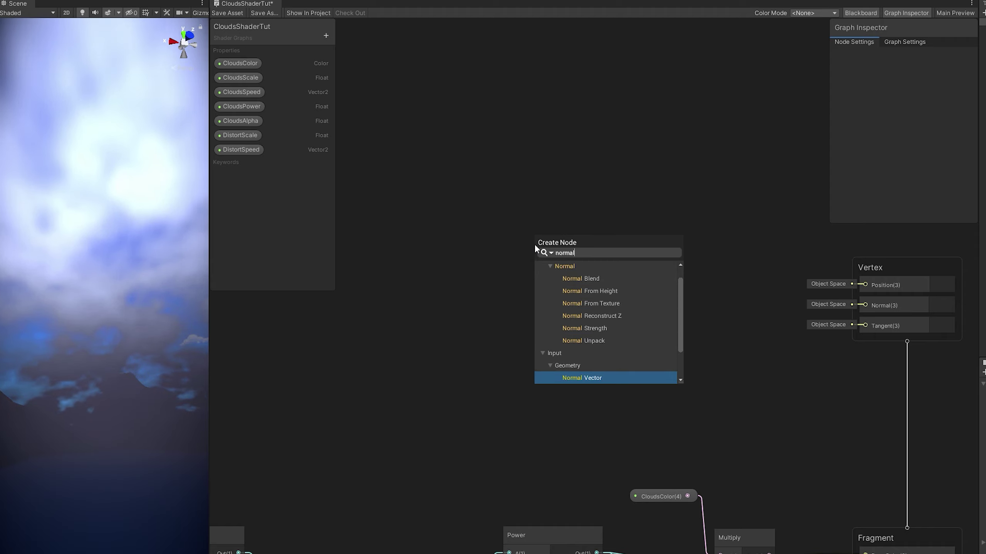
key(Return)
click(600, 299)
click(633, 311)
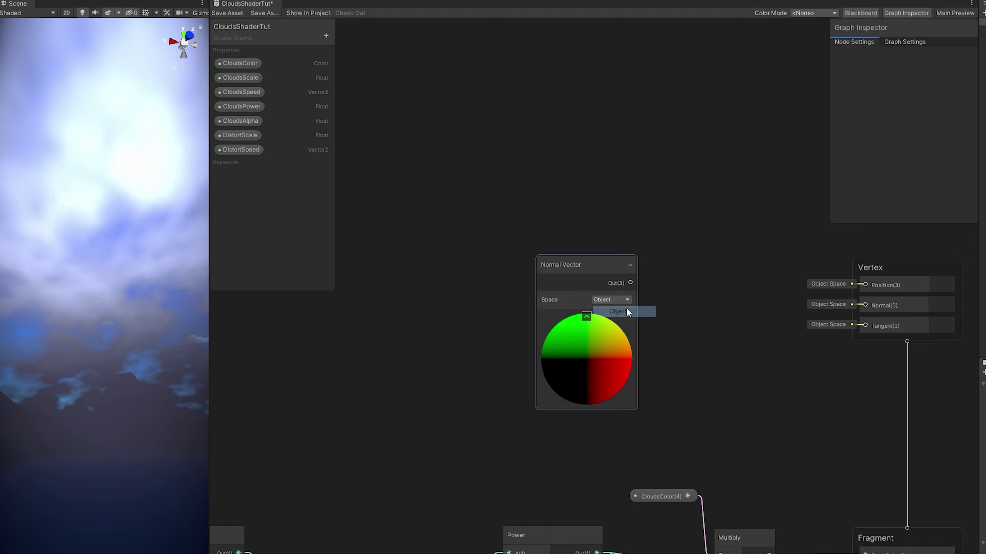
drag(606, 291, 513, 222)
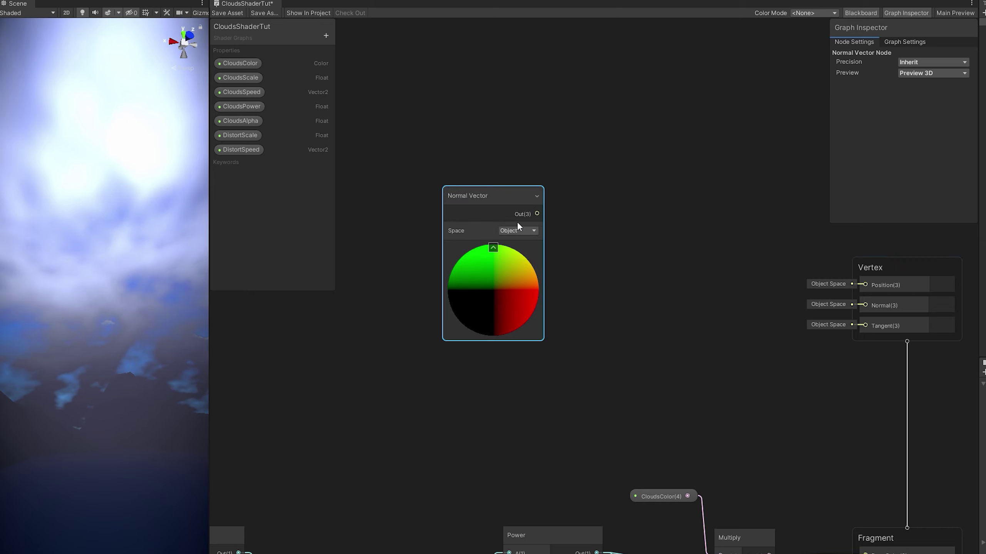
Multiply the Normal Vector by the Power node's output using a new Multiply node, and line the two nodes up
drag(538, 213, 609, 242)
text(mul)
click(651, 294)
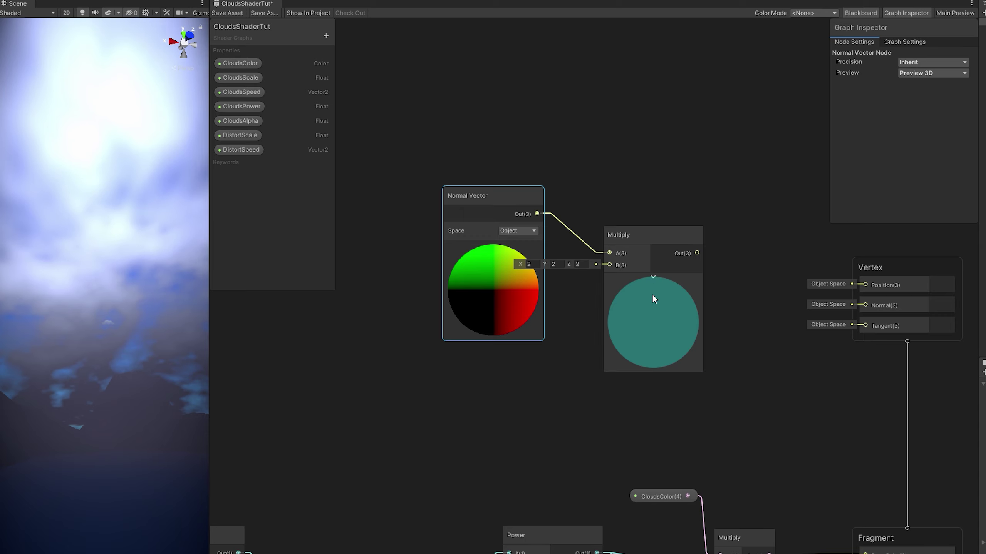
scroll(570, 385, down, 3)
middle_drag(560, 407, 631, 256)
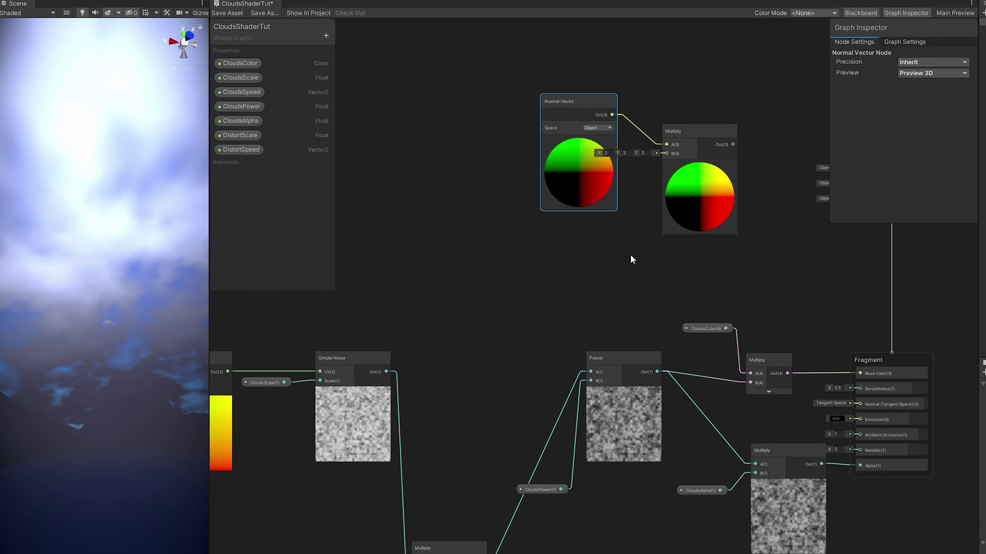
middle_drag(600, 112, 582, 172)
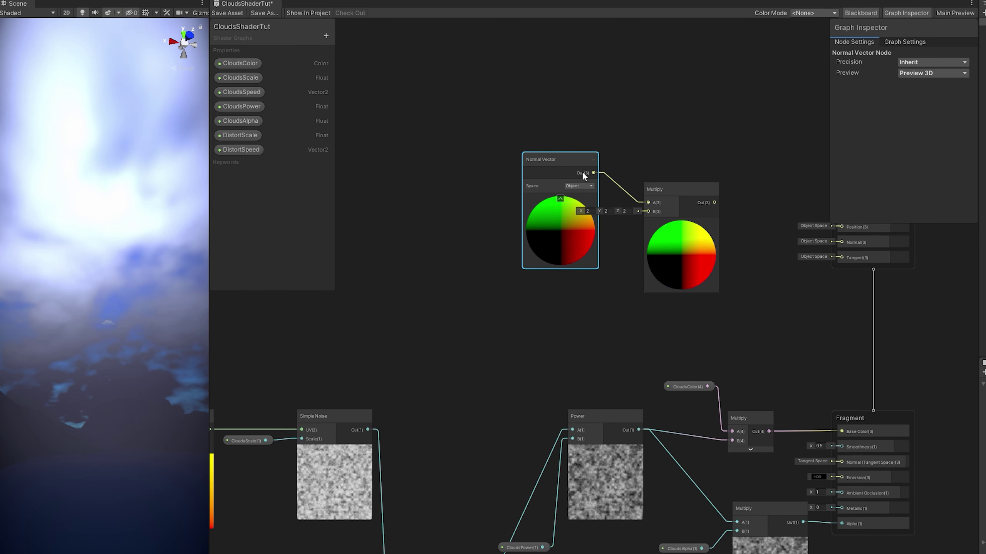
drag(539, 180, 538, 185)
drag(638, 429, 648, 212)
click(664, 193)
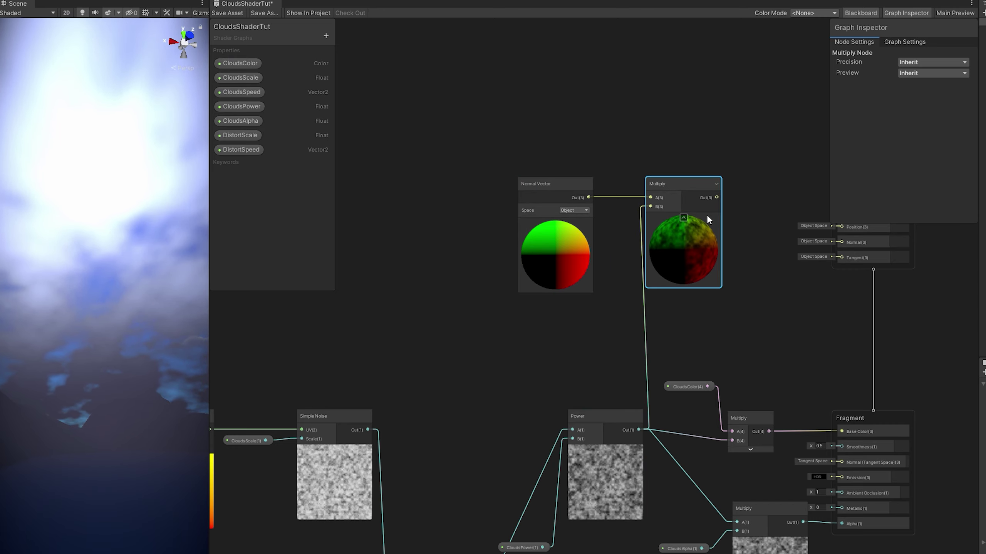
Feed the Multiply node's output into input A of a second Multiply node
key(f)
scroll(736, 312, up, 2)
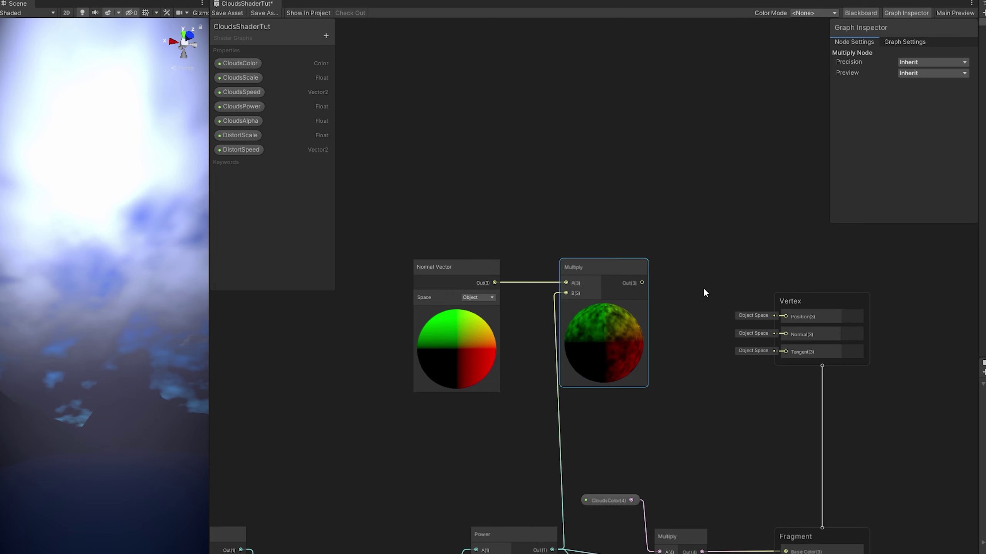
drag(641, 284, 677, 272)
text(add)
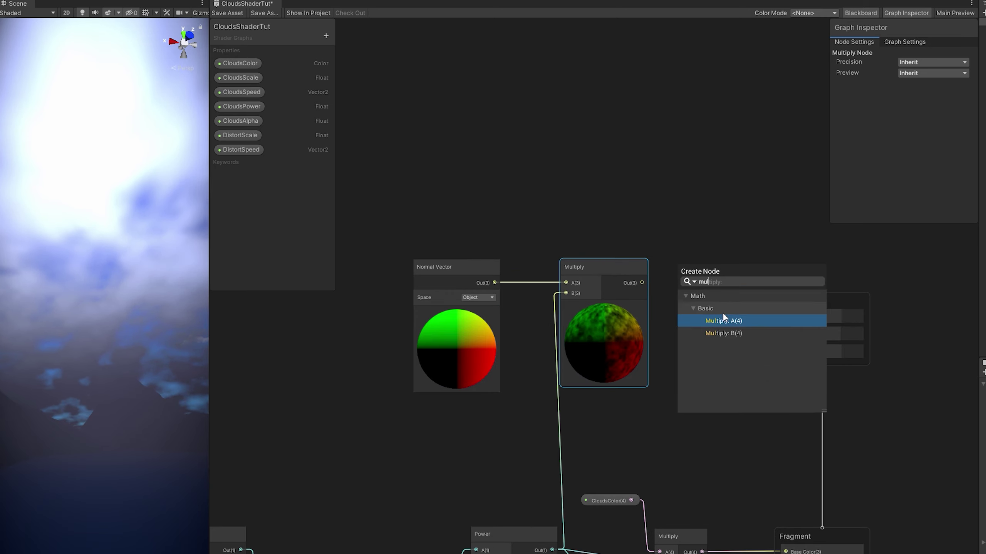
key(Escape)
Create a Float property named VertexOffset and connect it to input B of the second Multiply node
click(326, 36)
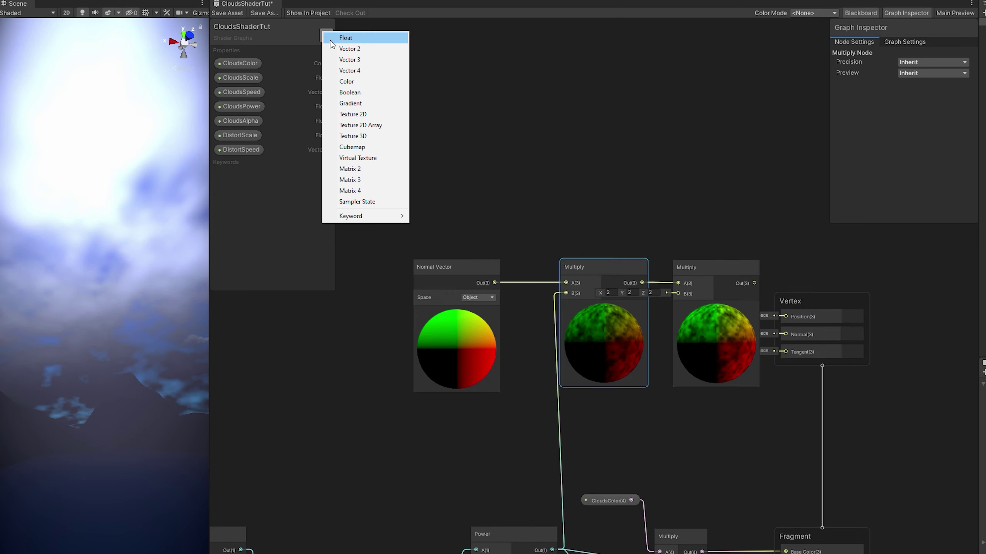
click(334, 38)
text(VertexOffset)
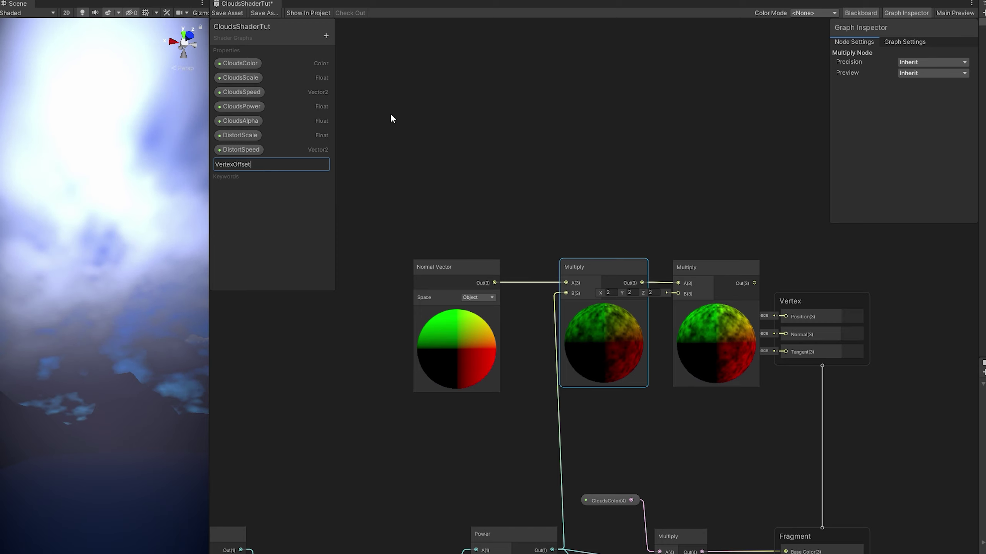
key(Return)
drag(252, 164, 483, 225)
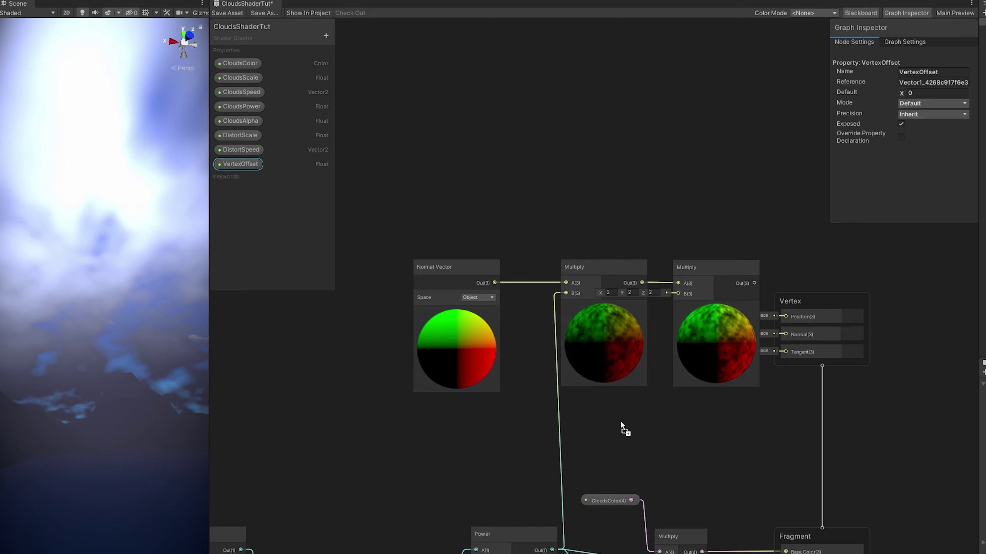
drag(679, 295, 678, 293)
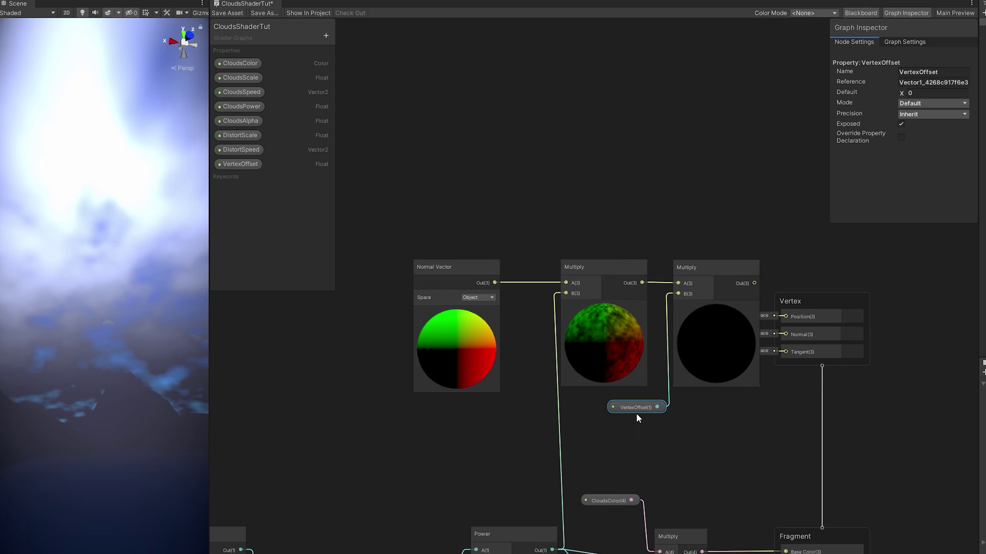
drag(631, 416, 635, 416)
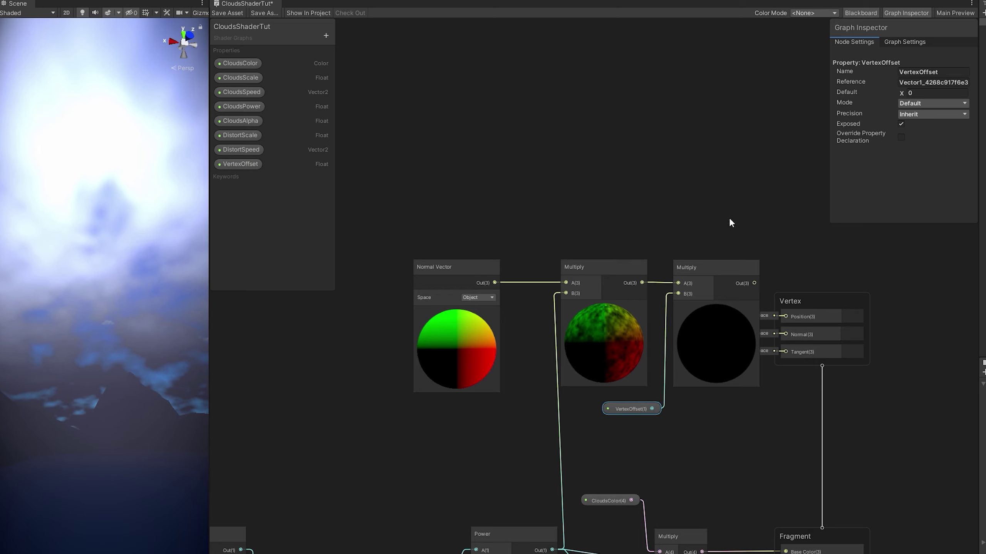
Move the Normal Vector, both Multiply nodes and the VertexOffset node together up and away from the Vertex block
drag(729, 220, 443, 418)
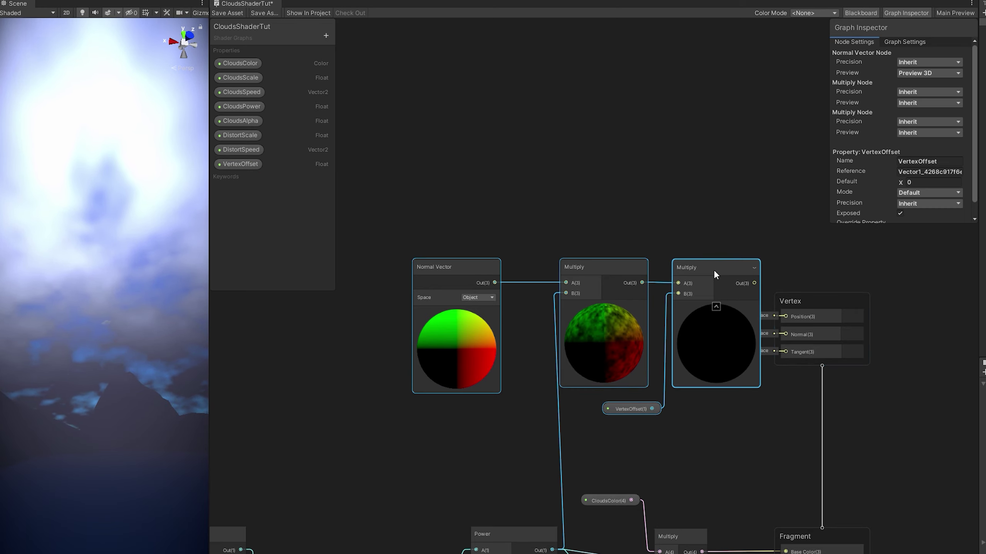
drag(716, 274, 617, 235)
click(621, 192)
Create an Add node above the Vertex block and connect the second Multiply's output to its input B
middle_drag(621, 192, 606, 282)
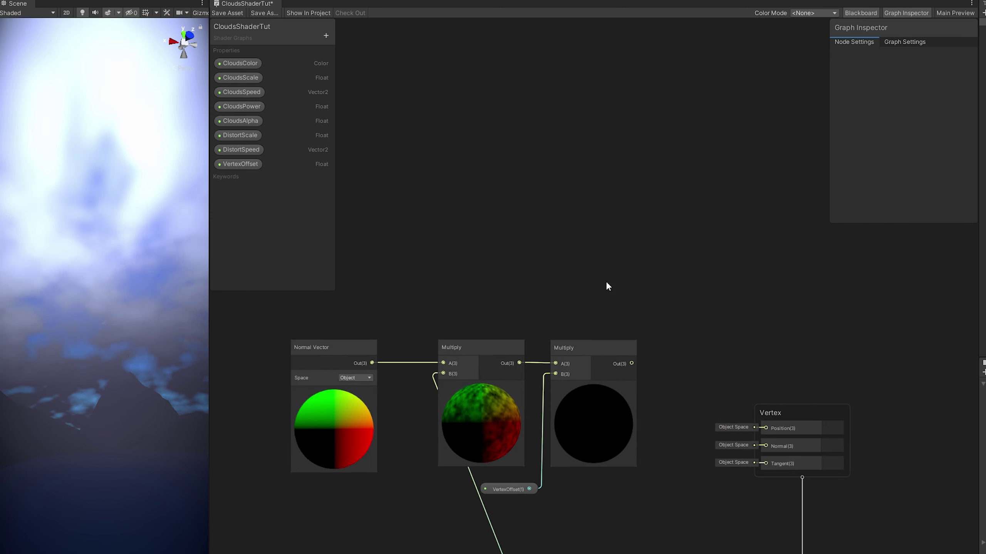
key(space)
text(add)
click(686, 242)
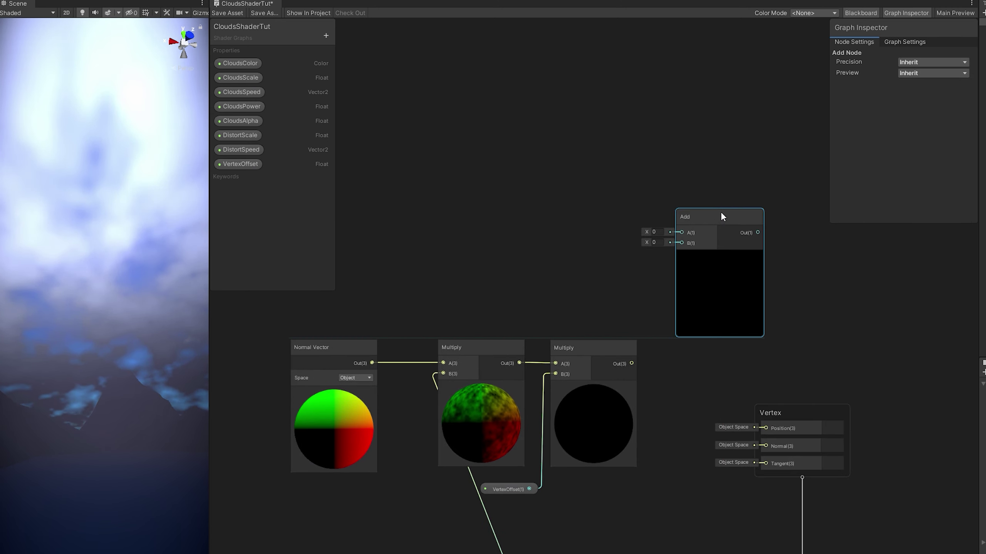
drag(723, 217, 724, 217)
drag(683, 269, 683, 243)
Add a Position node in Object space, connect it to input A of the Add node and tidy both nodes' placement
middle_drag(548, 253, 591, 319)
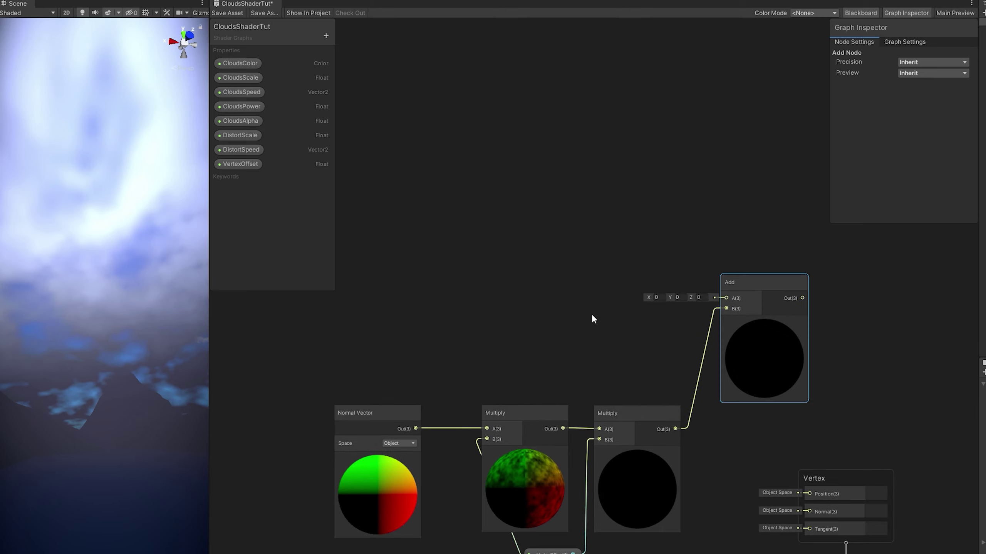
click(539, 218)
key(space)
text(posi)
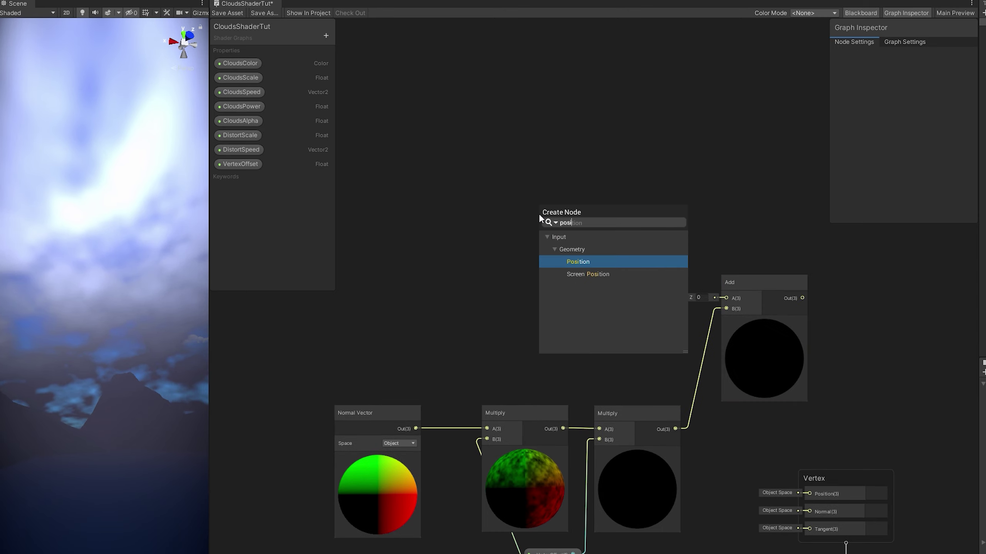
key(Return)
click(613, 264)
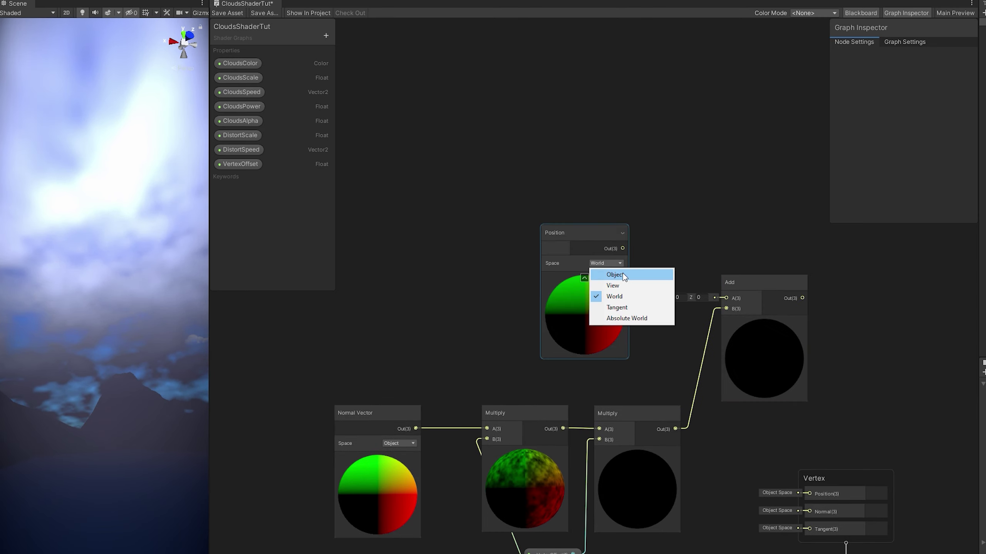
click(623, 274)
drag(622, 248, 726, 296)
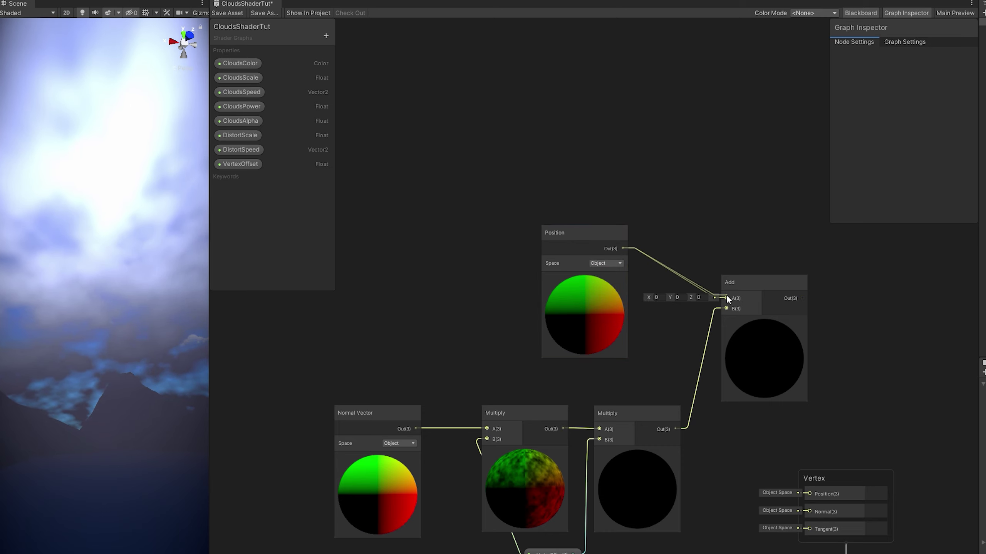
drag(578, 235, 631, 248)
drag(758, 286, 758, 308)
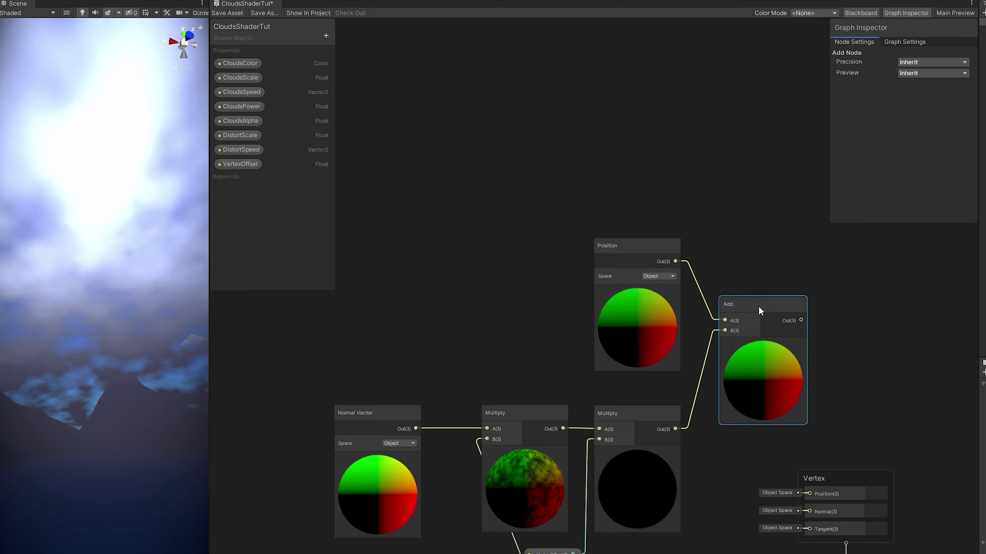
Connect the Add node's output to the Vertex block's Position and shift the displacement nodes clear of the block, saving the graph
drag(791, 501, 810, 496)
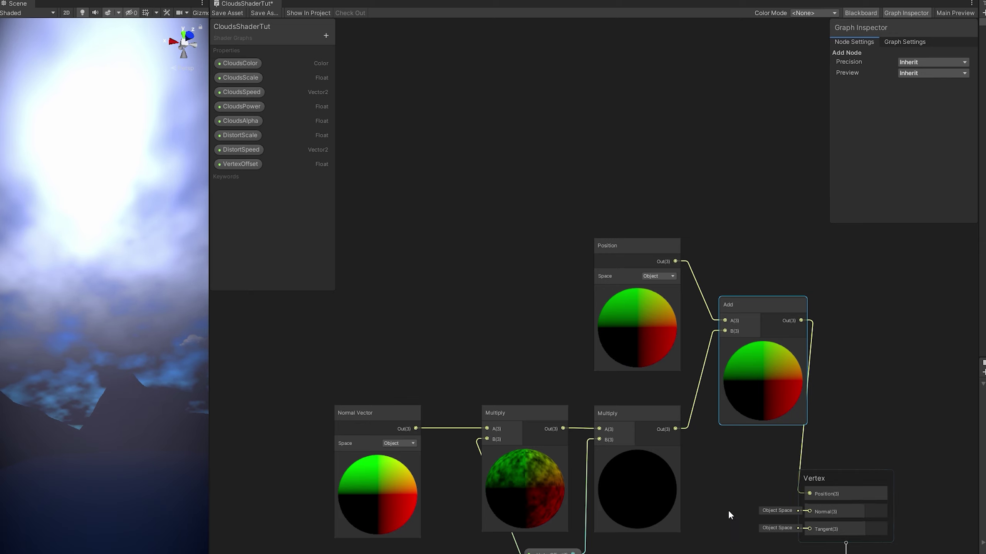
scroll(728, 510, down, 1)
drag(745, 551, 434, 325)
drag(776, 348, 746, 363)
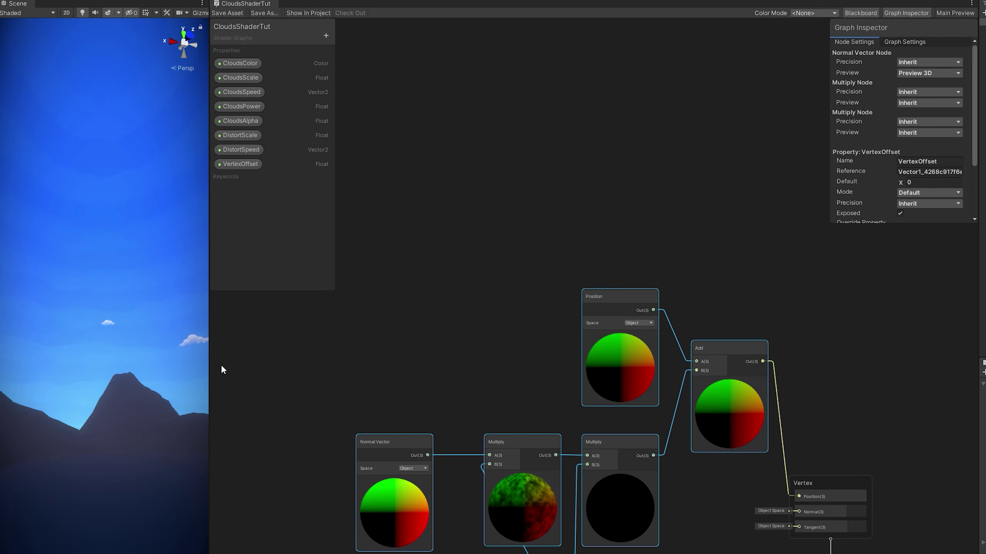
Reduce the HDR intensity of the clouds material's CloudsColor to 1.4
drag(211, 355, 726, 350)
right_drag(625, 390, 561, 442)
right_drag(281, 443, 268, 433)
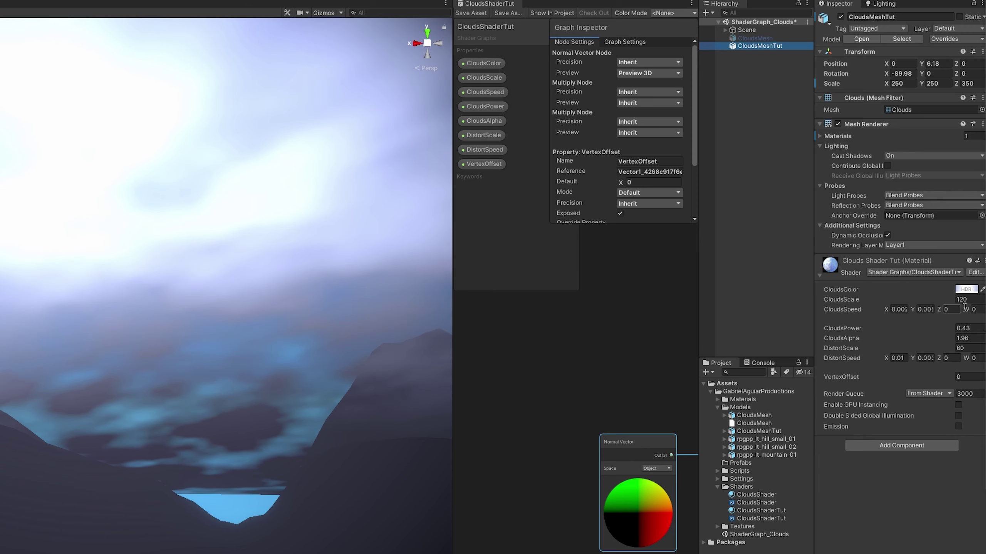
click(962, 289)
drag(932, 499, 933, 502)
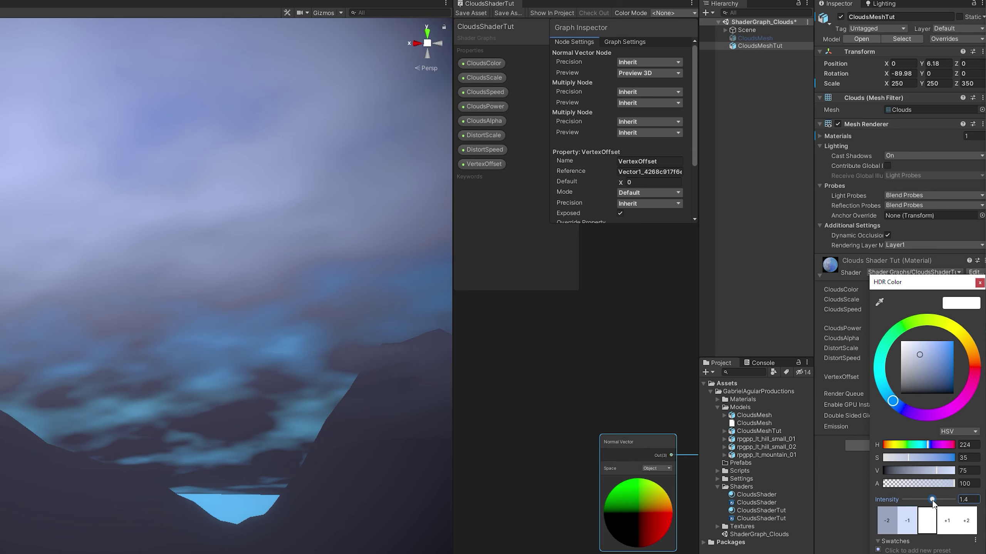
click(979, 284)
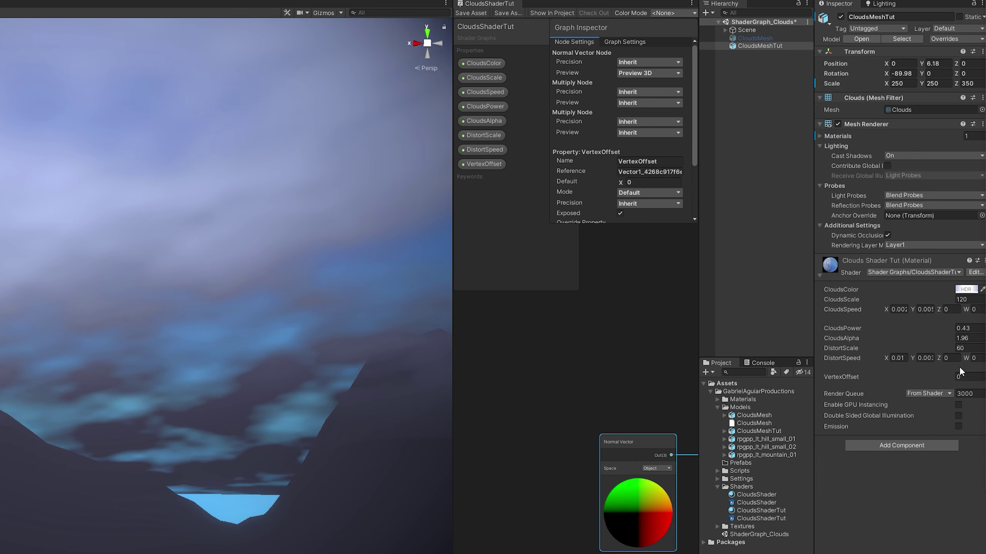
Set the clouds material's VertexOffset to 0.05 and look around the displaced clouds in the scene
drag(958, 380, 969, 384)
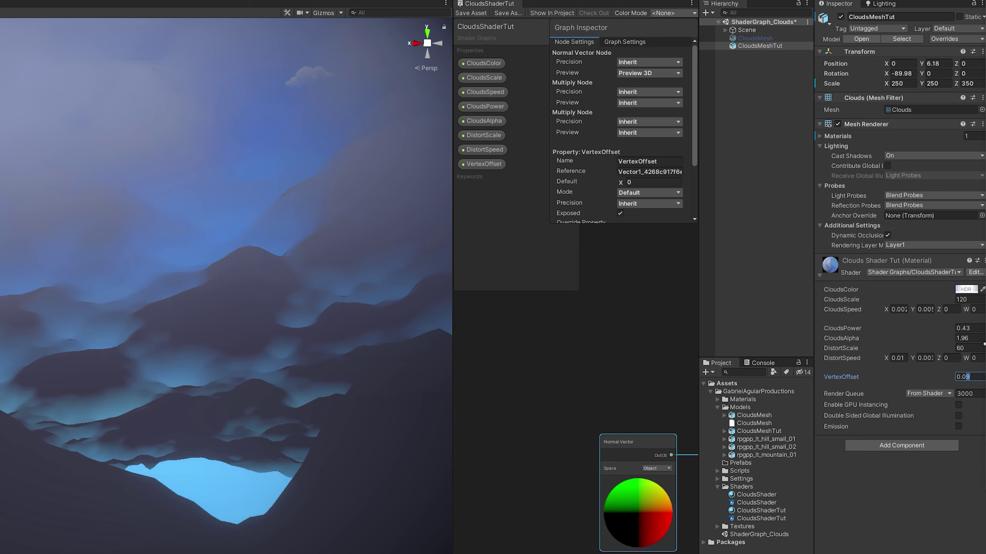
text(5)
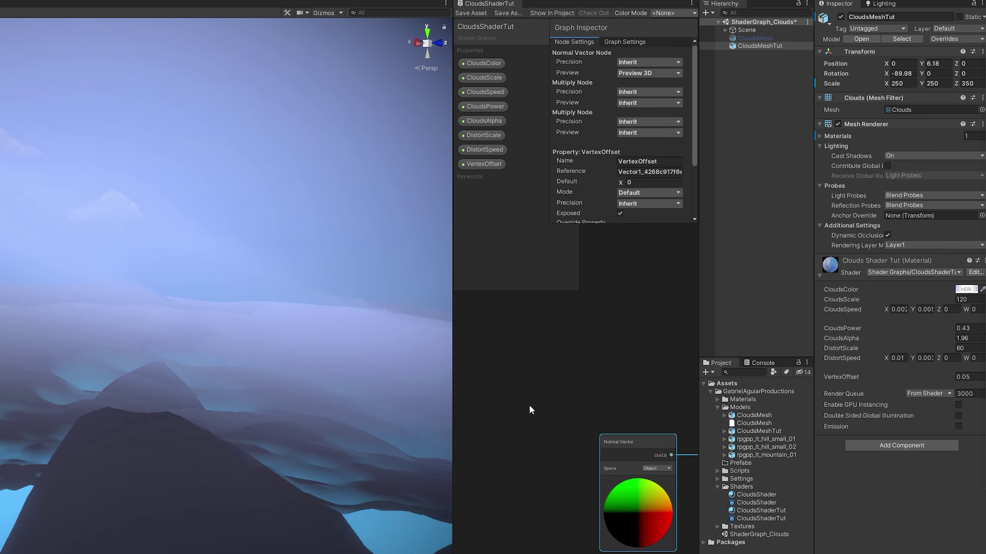
right_drag(398, 403, 649, 380)
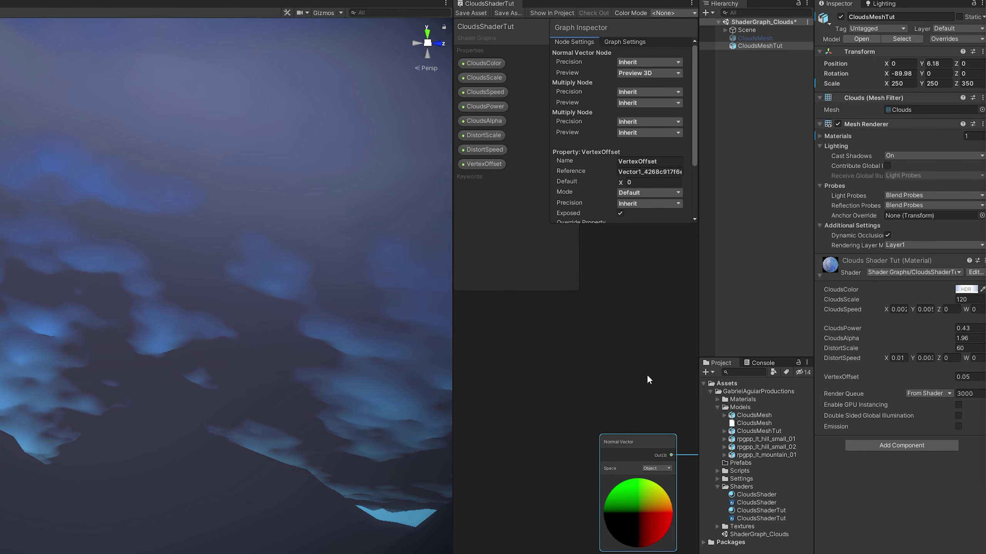
Set the scene's fog density to 0.01 in the environment lighting settings, then return to the clouds mesh's properties
click(880, 3)
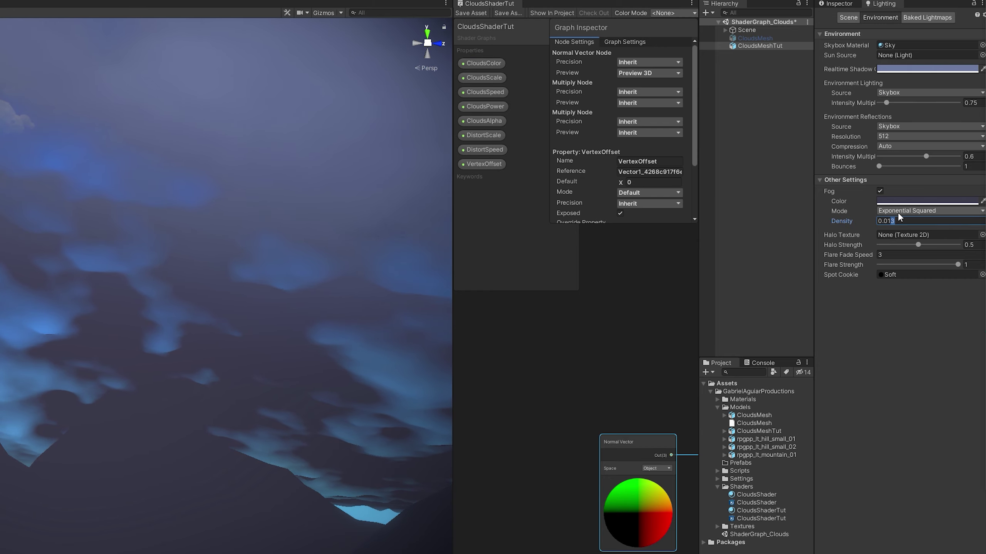
text(1)
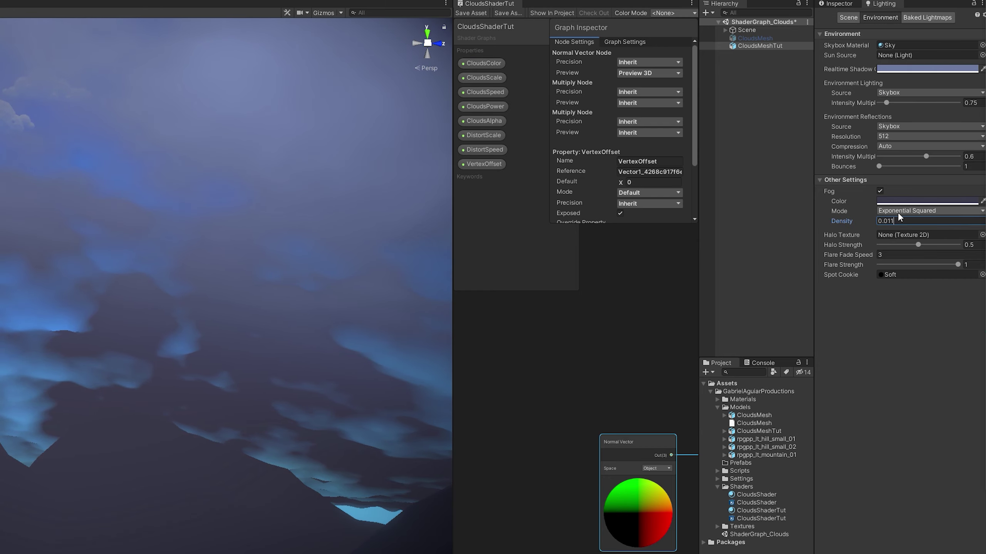
key(BackSpace)
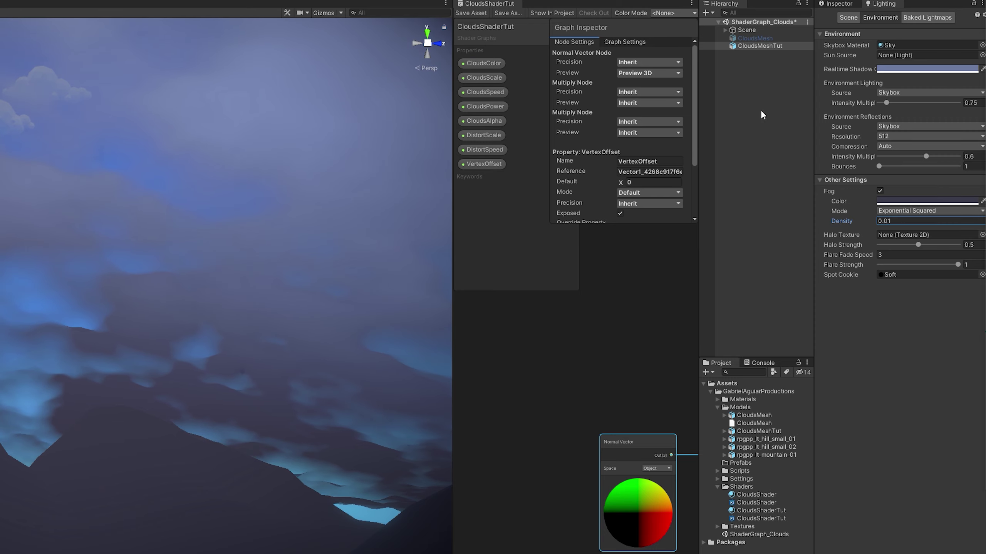
click(839, 3)
right_drag(181, 306, 60, 308)
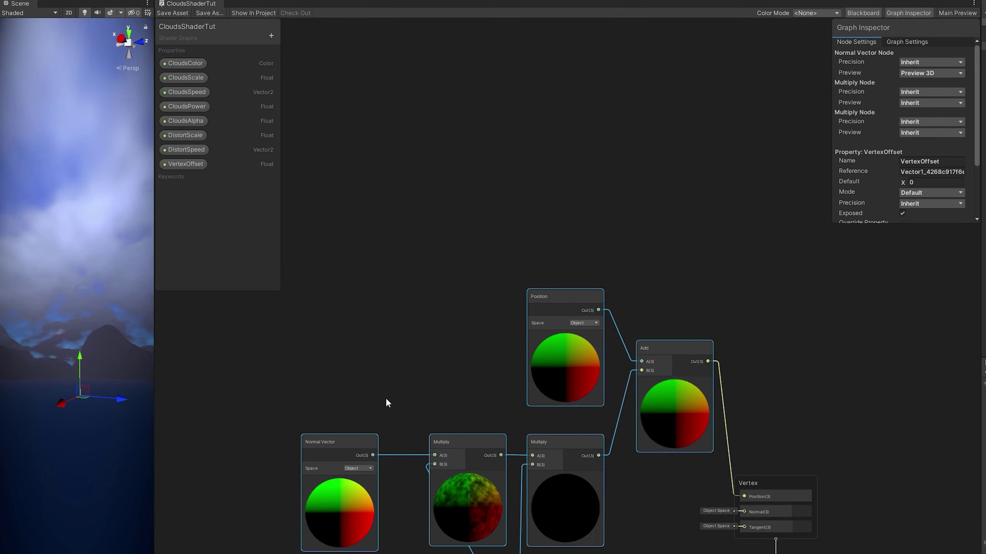
Enable Alpha Clip for the Universal target in the shader graph's settings
scroll(662, 508, down, 3)
middle_drag(662, 507, 714, 447)
scroll(711, 447, up, 5)
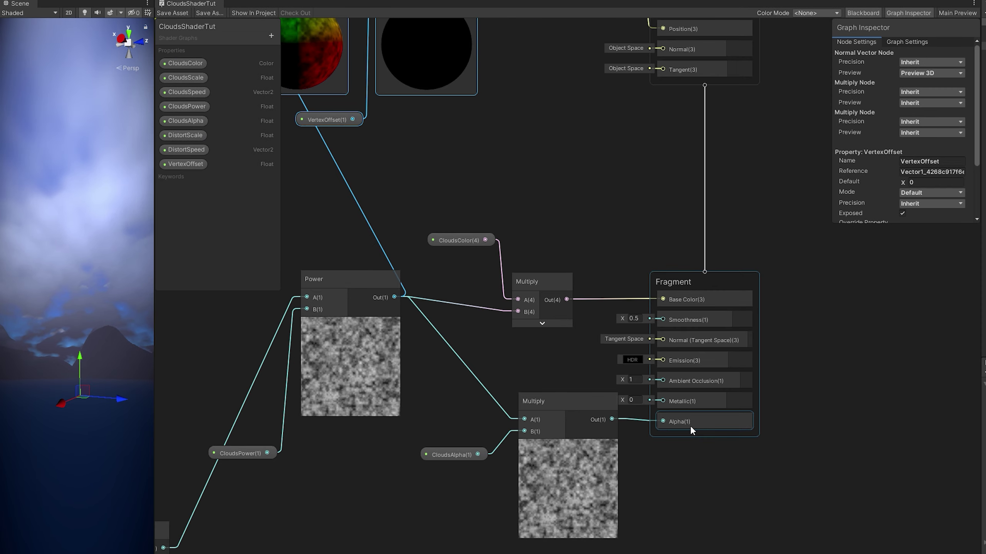
click(895, 41)
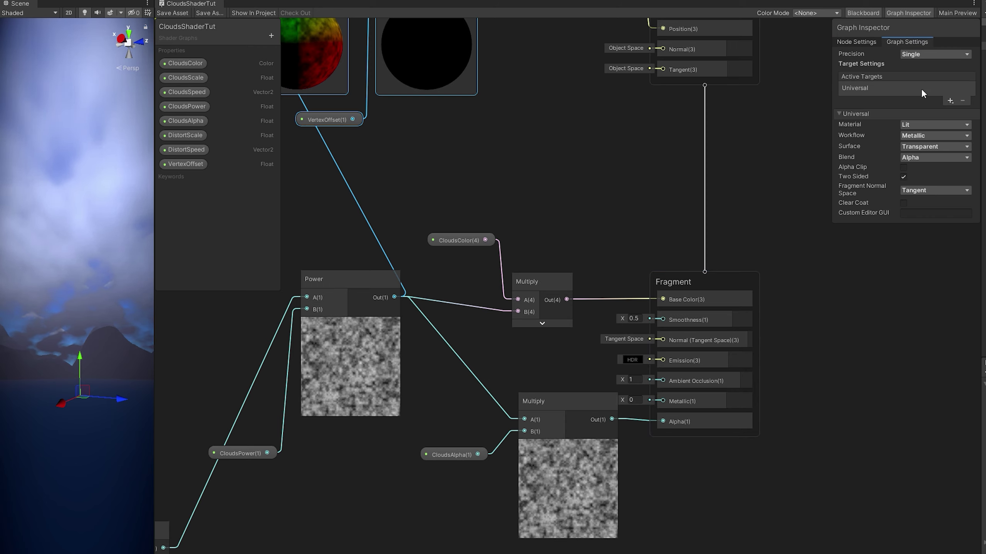
click(903, 168)
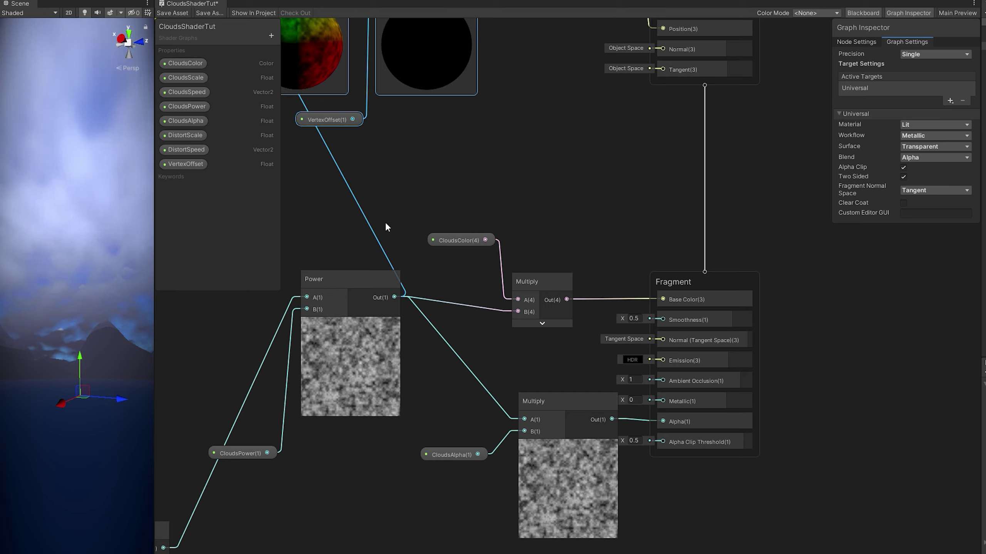
Create a Float property named AlphaClip, connect it to the Fragment block's Alpha Clip Threshold and save the graph
click(270, 36)
click(295, 40)
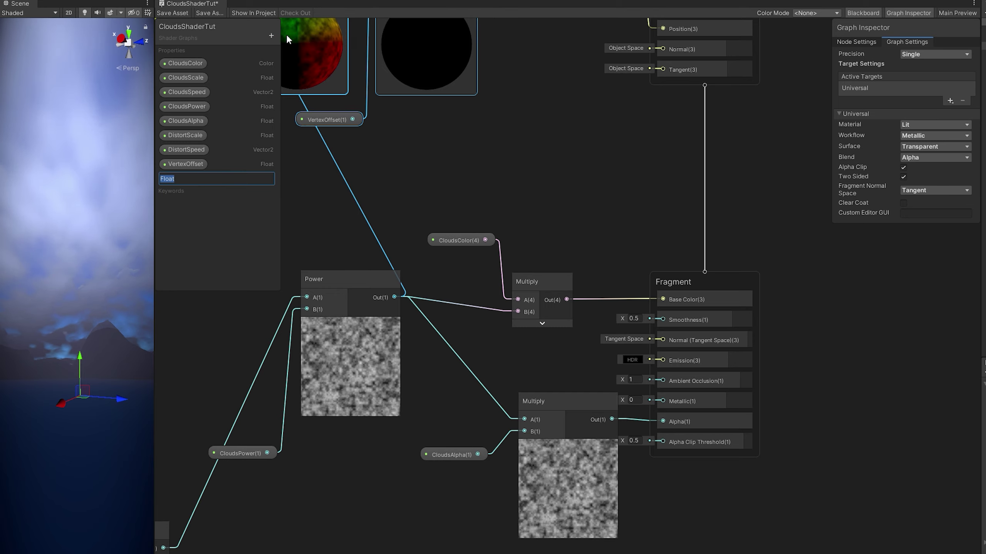
text(AlphaClip)
key(Return)
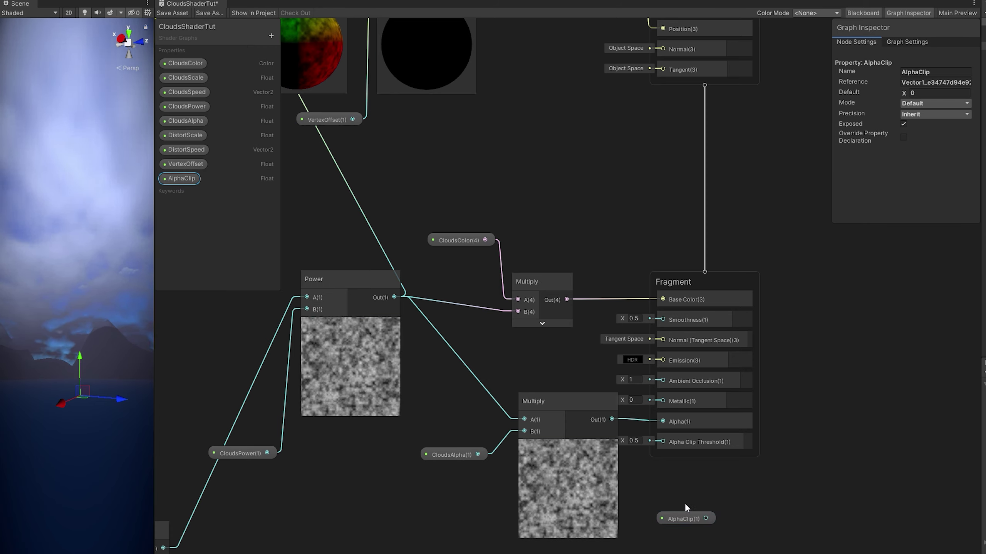
click(568, 445)
drag(181, 178, 663, 442)
drag(541, 398, 535, 397)
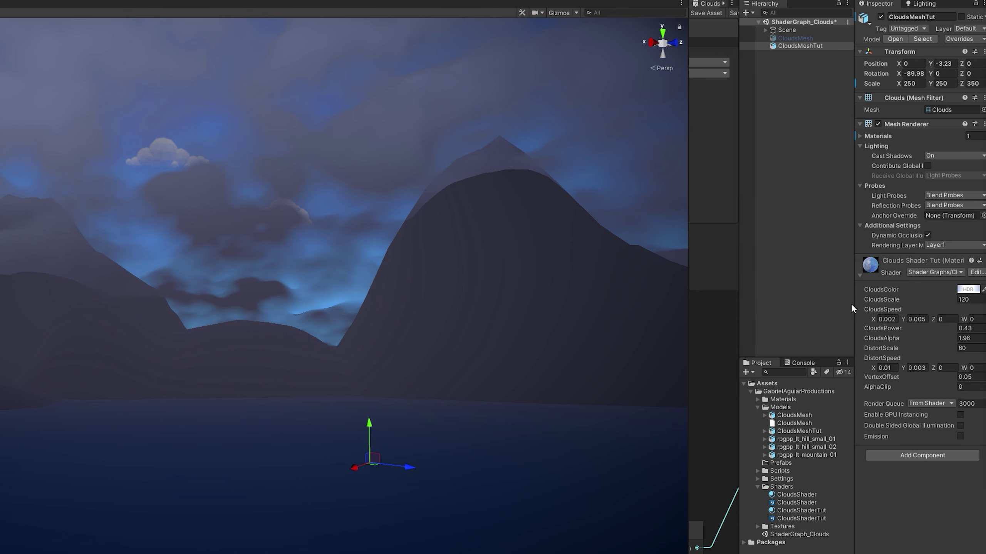
Try AlphaClip values of 0.7 and 0.58 on the clouds material, restoring 0.7
drag(852, 306, 822, 307)
click(965, 388)
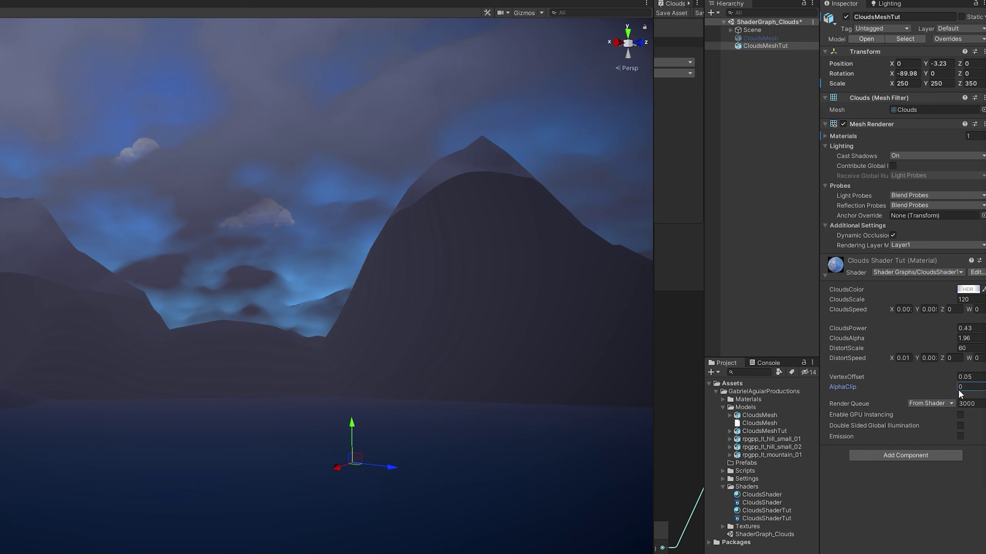
text(.7)
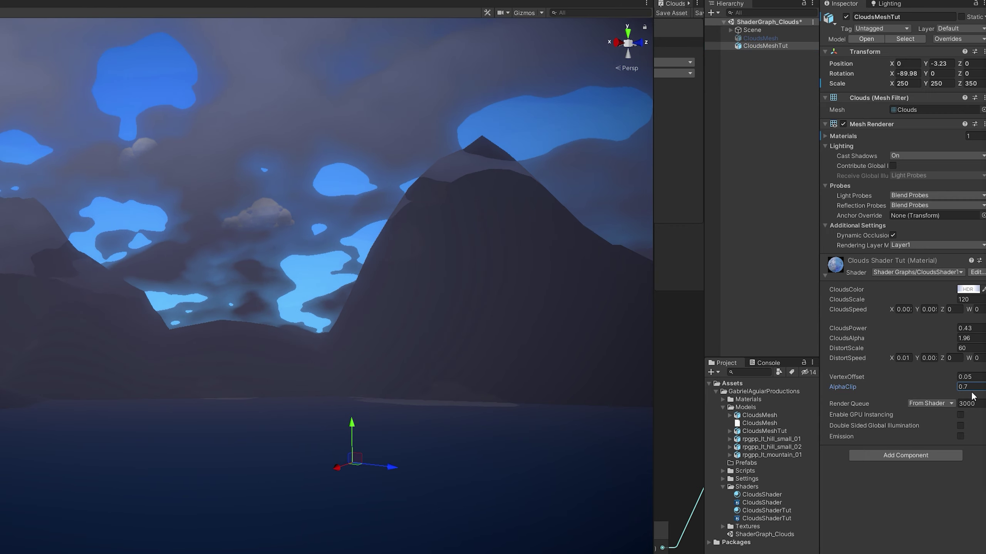
key(BackSpace)
text(58)
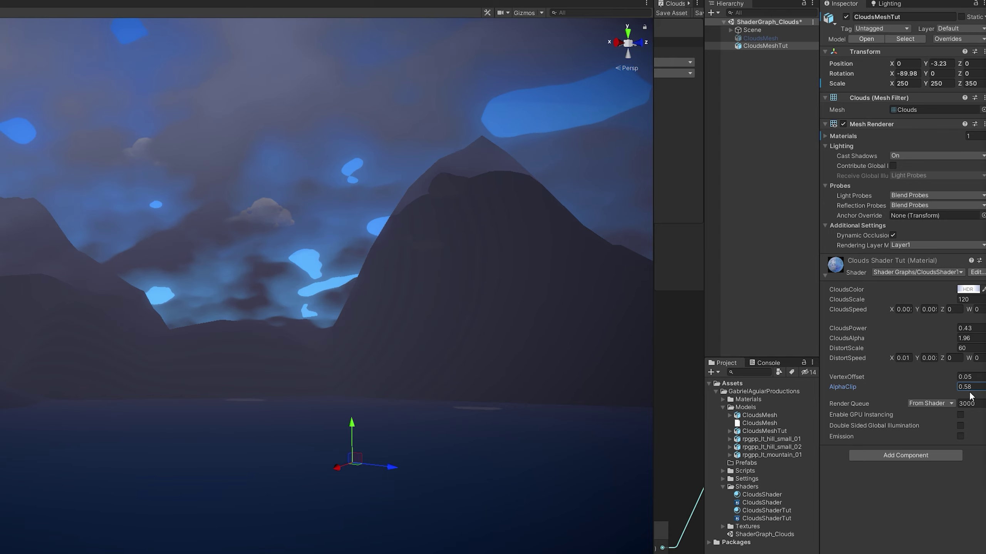
key(ctrl+z)
right_drag(544, 272, 504, 247)
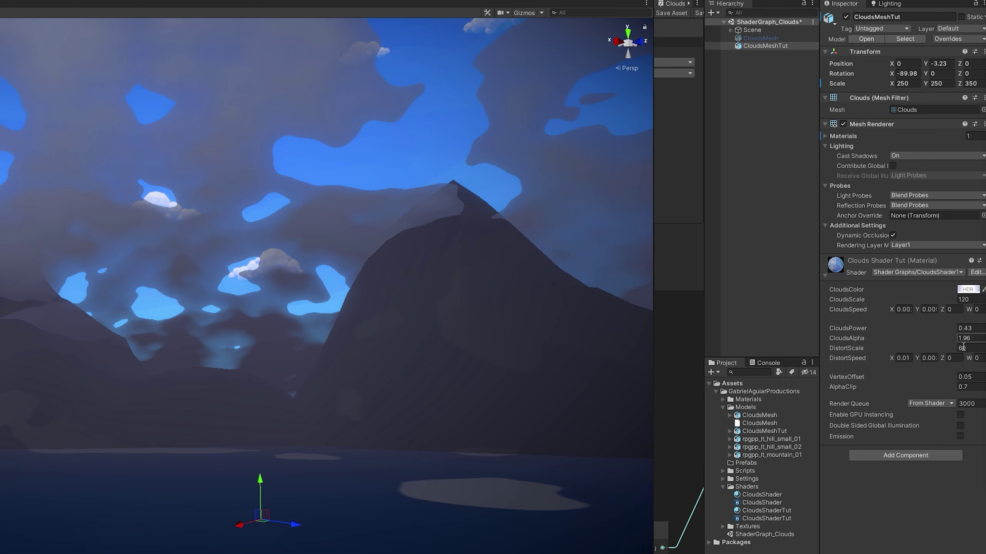
Try CloudsPower values between 0.34 and 0.72 on the clouds material, leaving it at 0.38
click(967, 328)
text(0.72)
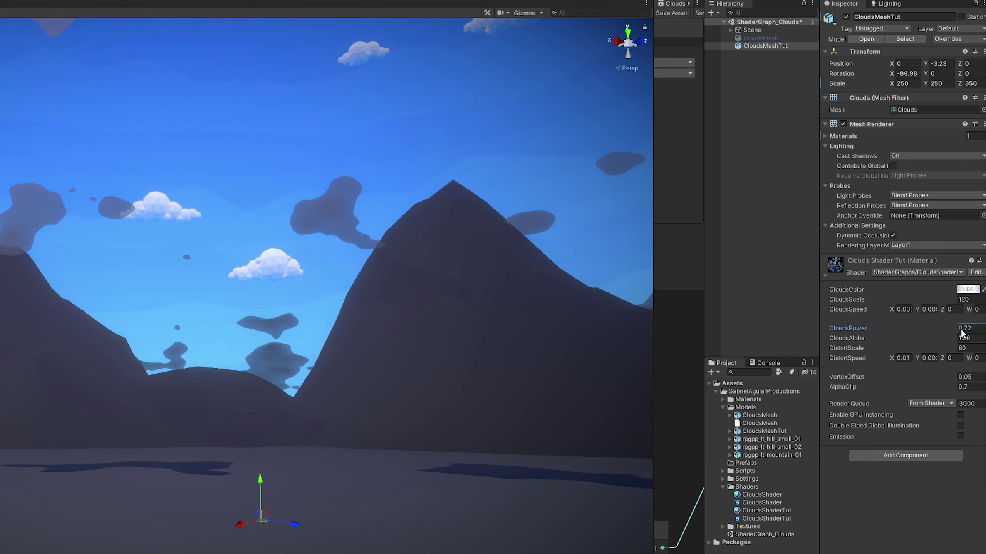
text(0.88)
key(BackSpace)
key(BackSpace)
text(28)
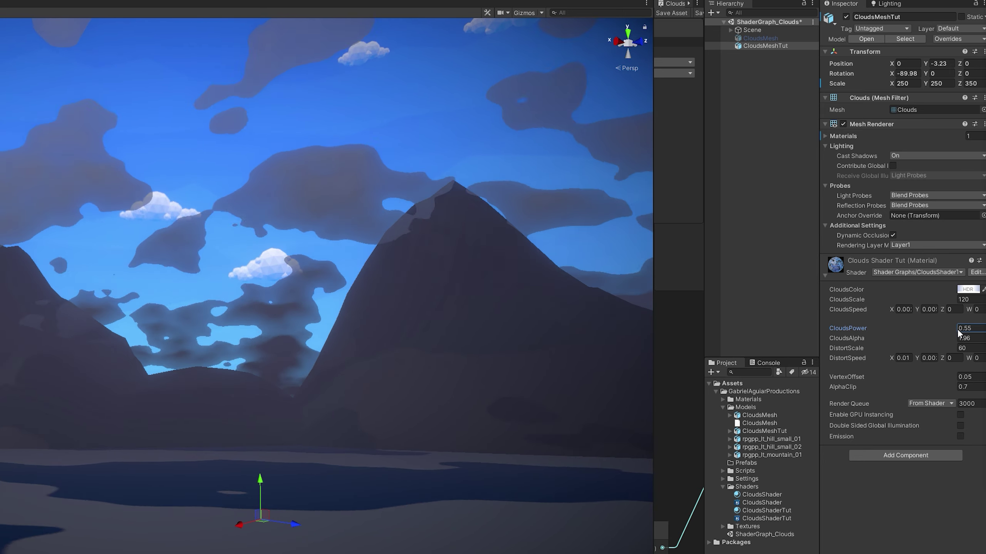
key(BackSpace)
key(BackSpace)
text(34)
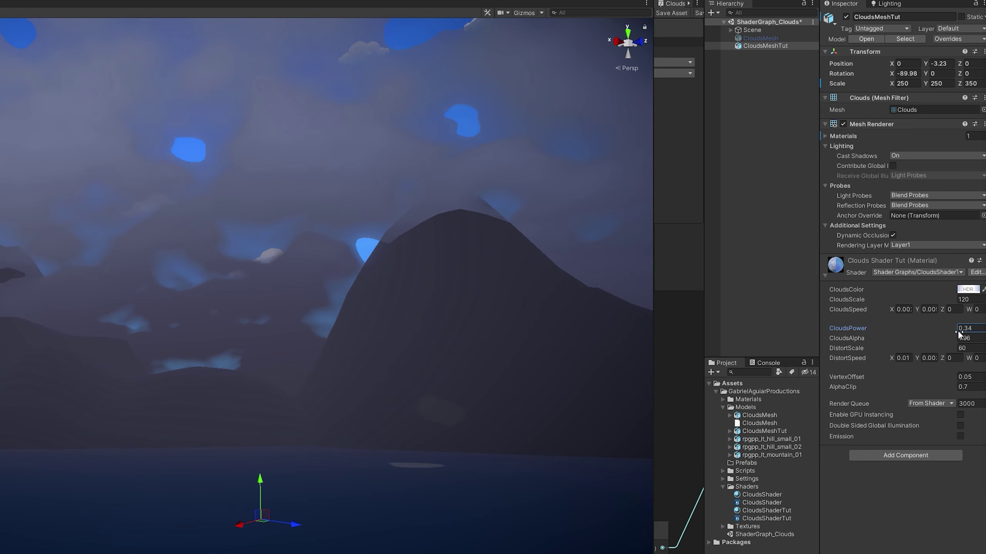
key(BackSpace)
text(8)
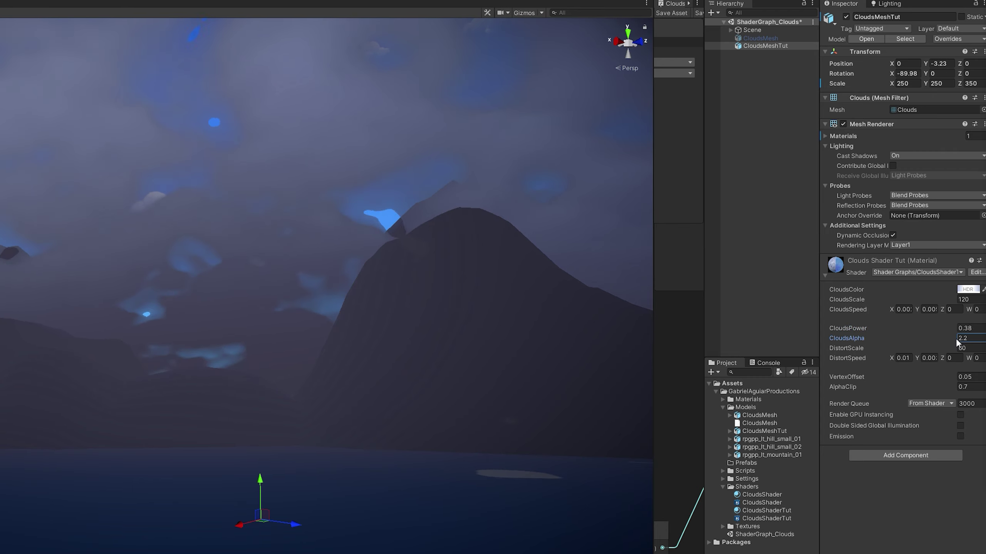
Lower the clouds material's CloudsAlpha to 1.43 and view the clouds from another angle
drag(955, 339, 951, 340)
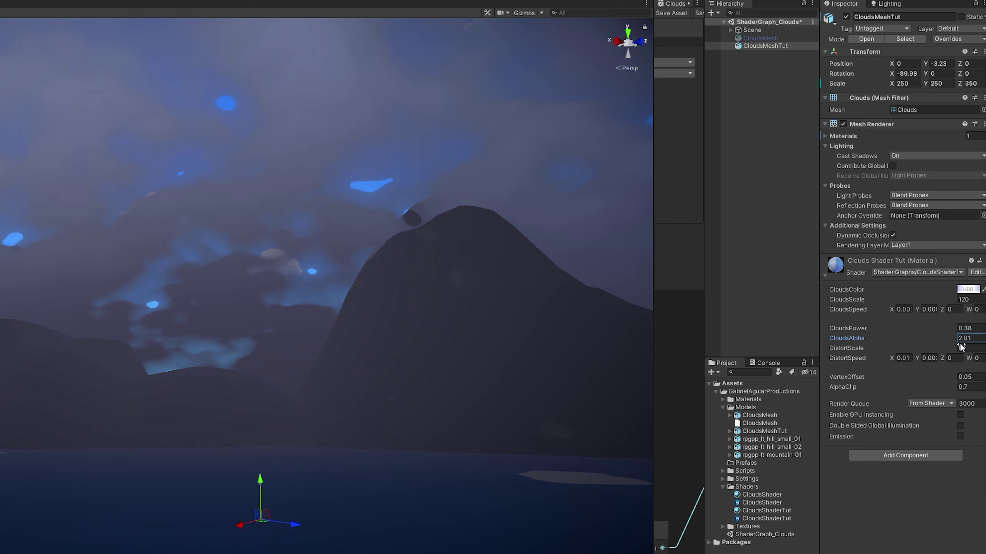
drag(956, 340, 947, 339)
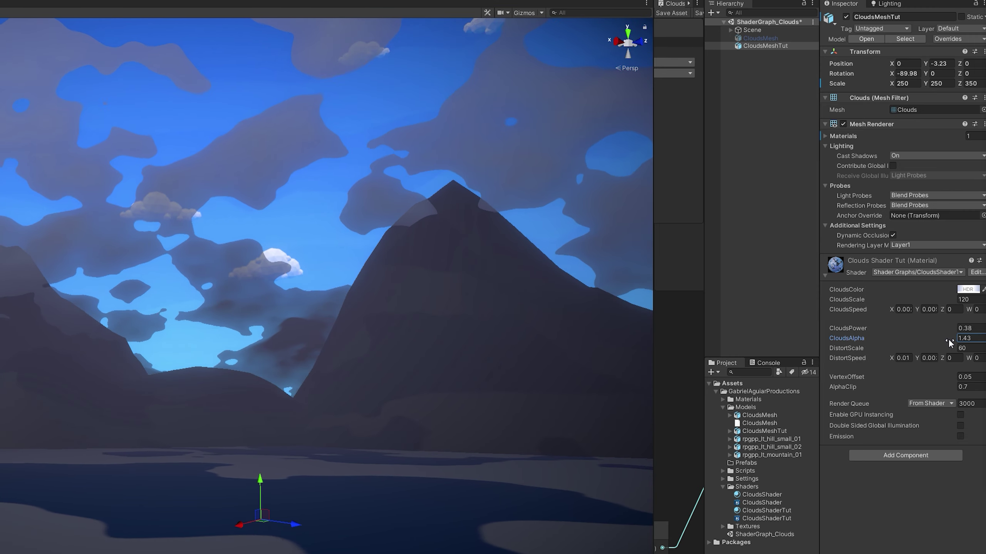
right_drag(525, 297, 384, 272)
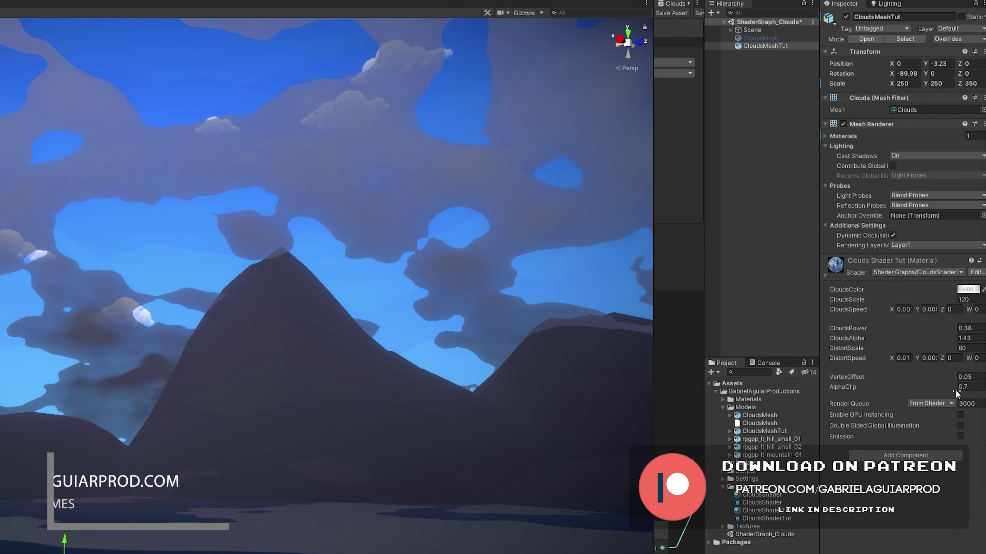
Set the clouds material's AlphaClip to 0.3, CloudsAlpha to 2.24 and CloudsPower to 0.62
click(970, 386)
key(BackSpace)
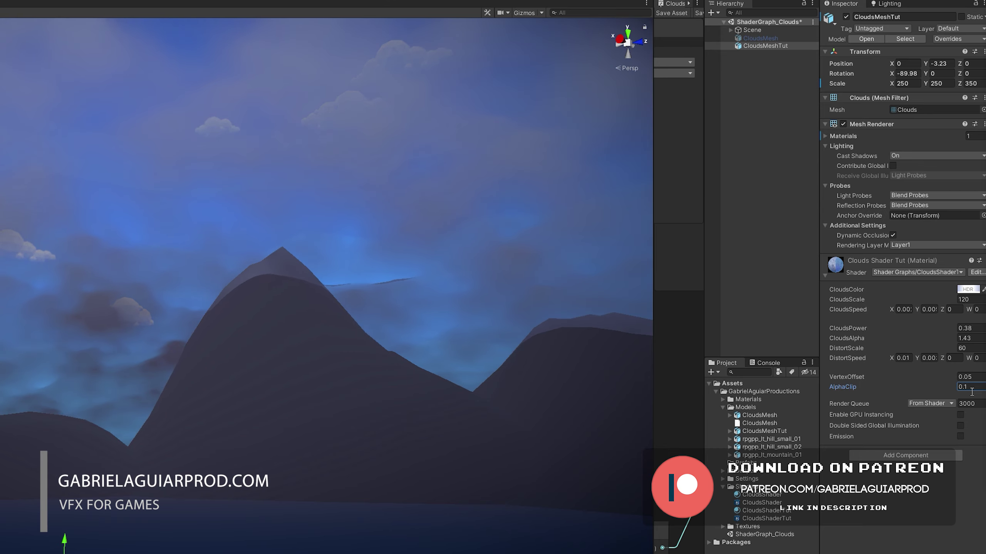
text(0.3)
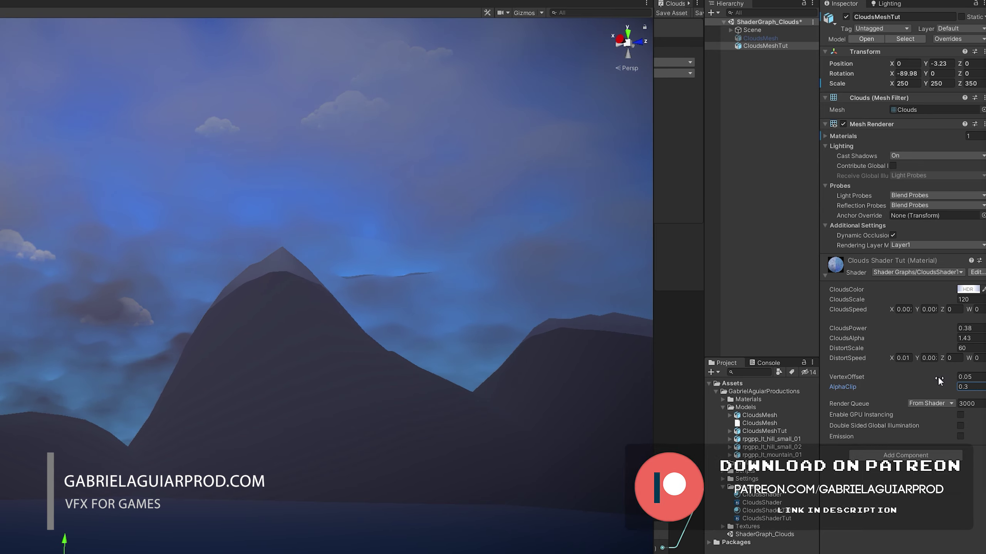
mouse_move(959, 340)
mouse_down()
mouse_move(950, 338)
mouse_move(963, 346)
mouse_move(964, 330)
mouse_up()
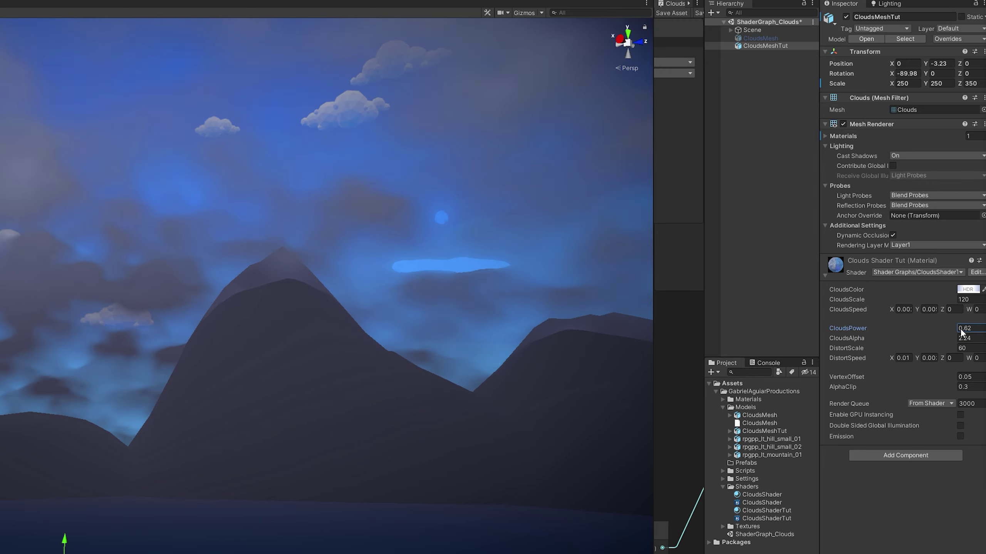